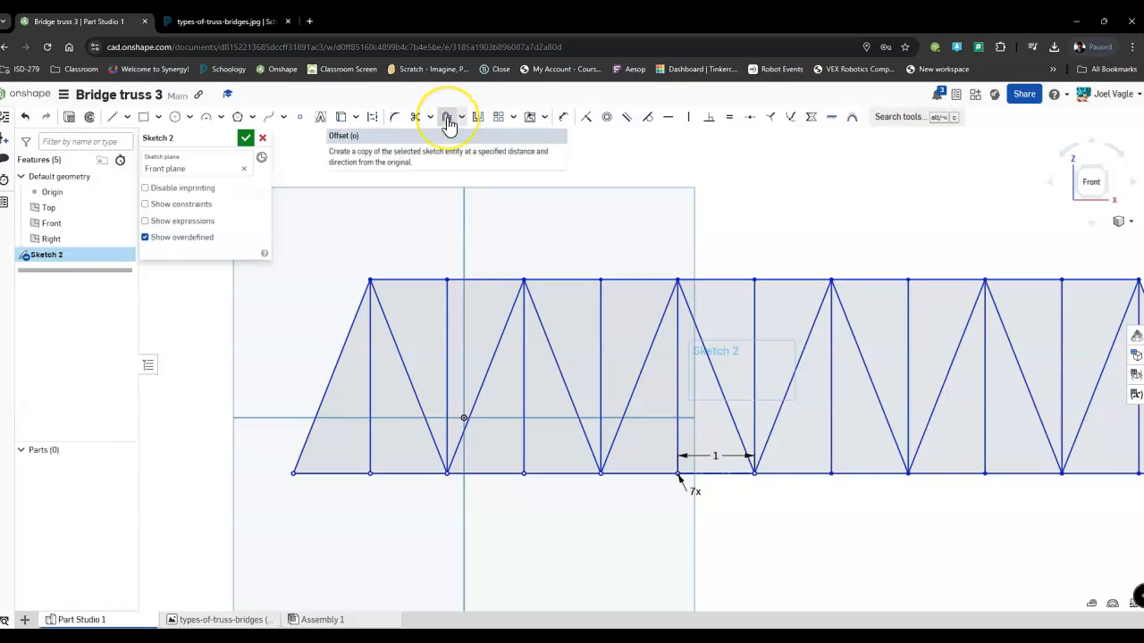
# Start an outward Offset from the slanted edge at the truss outline's left end.
pyautogui.click(449, 122)
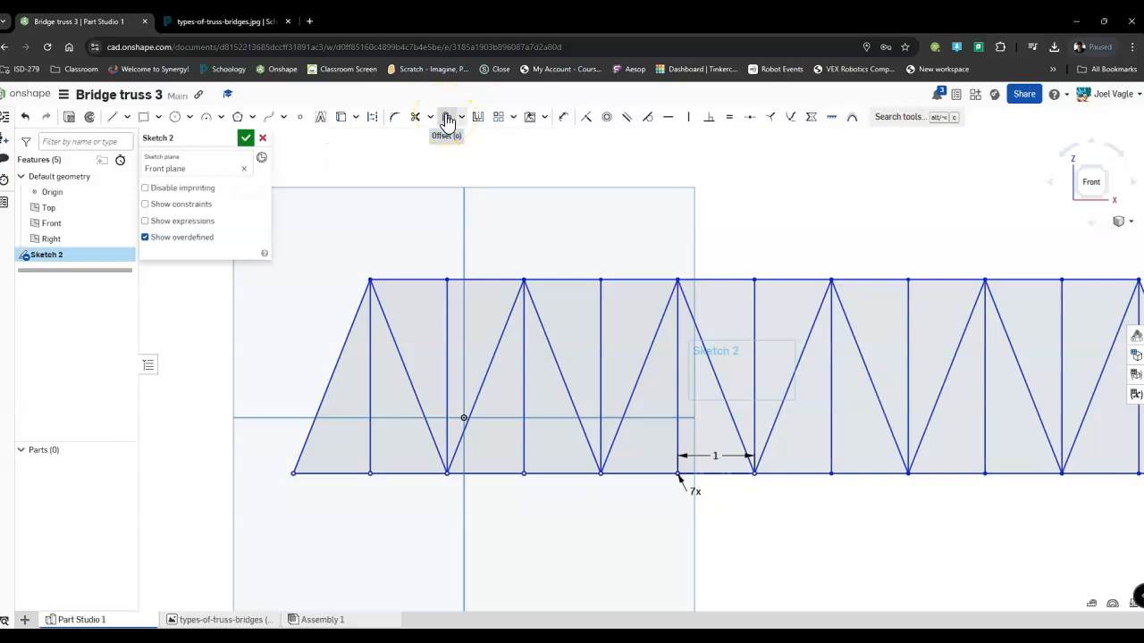
pyautogui.click(478, 238)
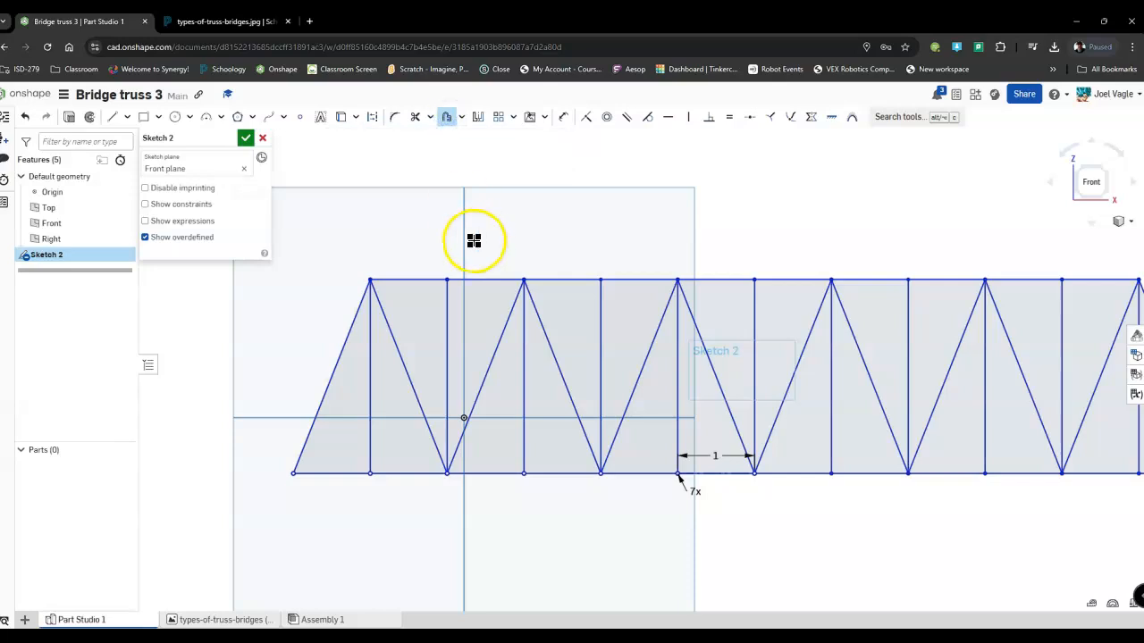
pyautogui.click(342, 356)
pyautogui.scroll(5, 308, 379)
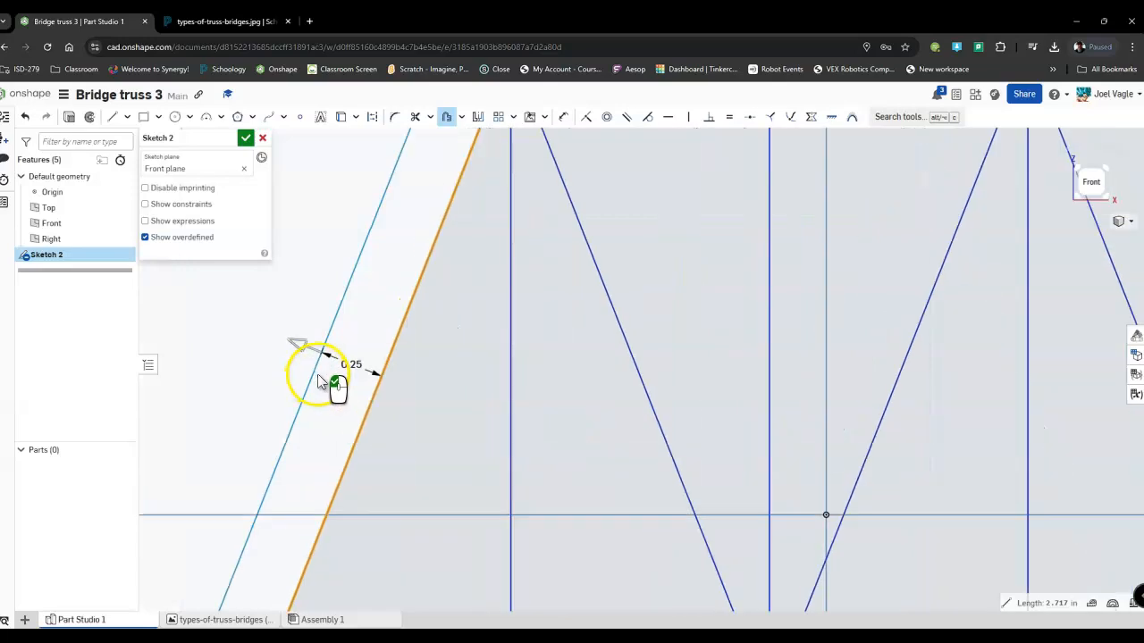
pyautogui.scroll(4, 400, 342)
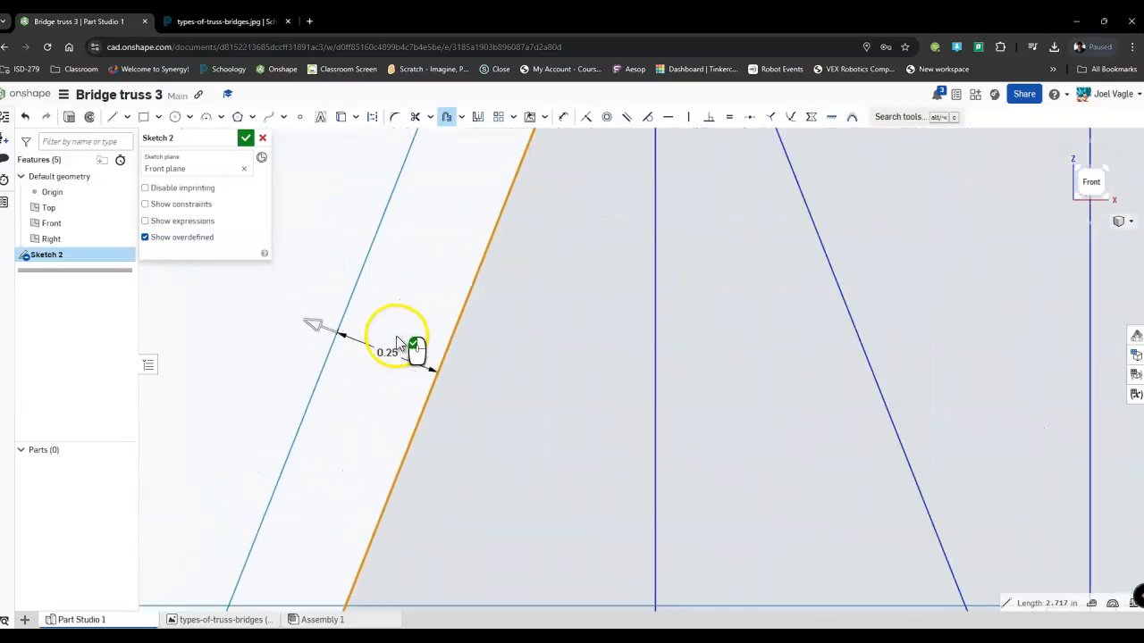
pyautogui.scroll(-5, 398, 344)
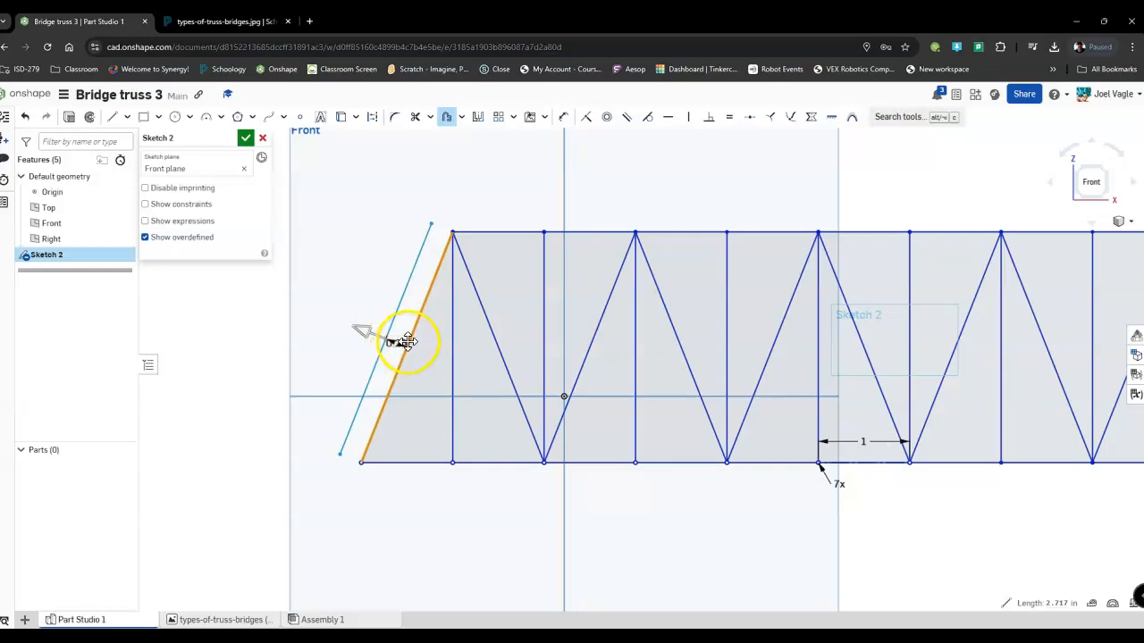
# Extend the outward offset chain along all top chord segments and the right slanted end edge.
pyautogui.click(499, 232)
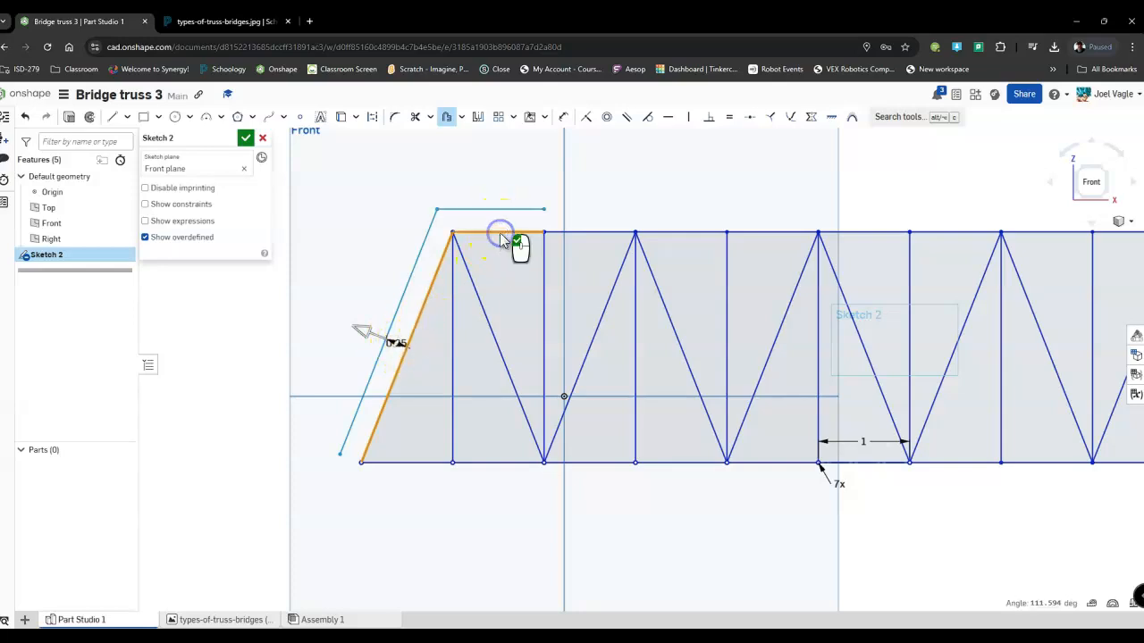
pyautogui.click(583, 233)
pyautogui.moveTo(816, 234); pyautogui.dragTo(540, 218, button='middle')
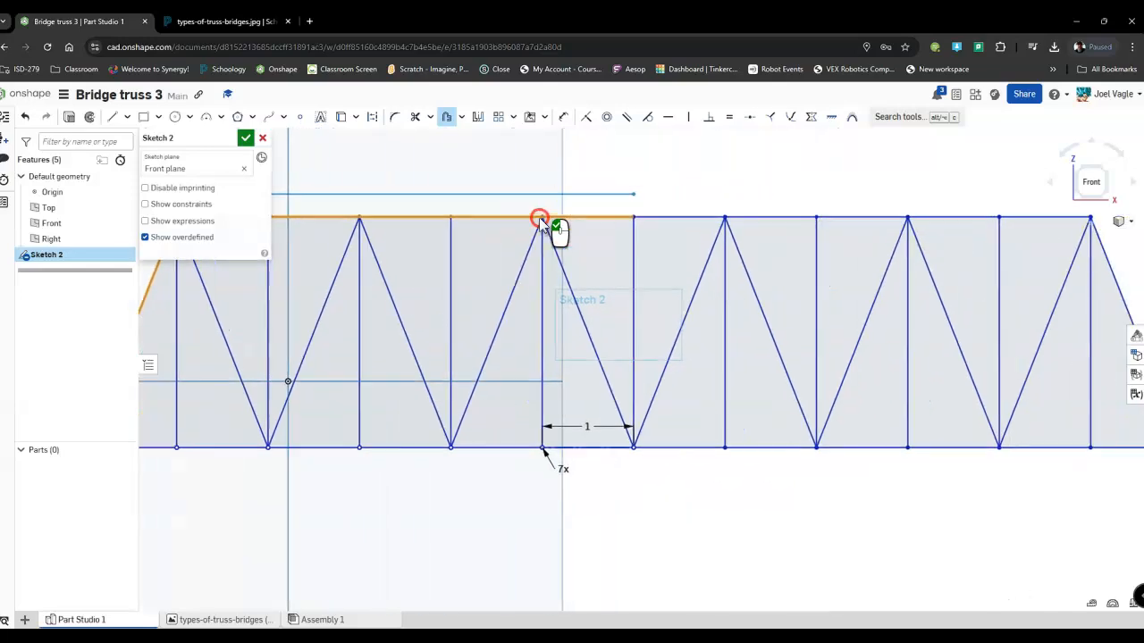
pyautogui.click(675, 215)
pyautogui.moveTo(911, 227); pyautogui.dragTo(711, 224, button='middle')
pyautogui.click(832, 211)
pyautogui.click(898, 242)
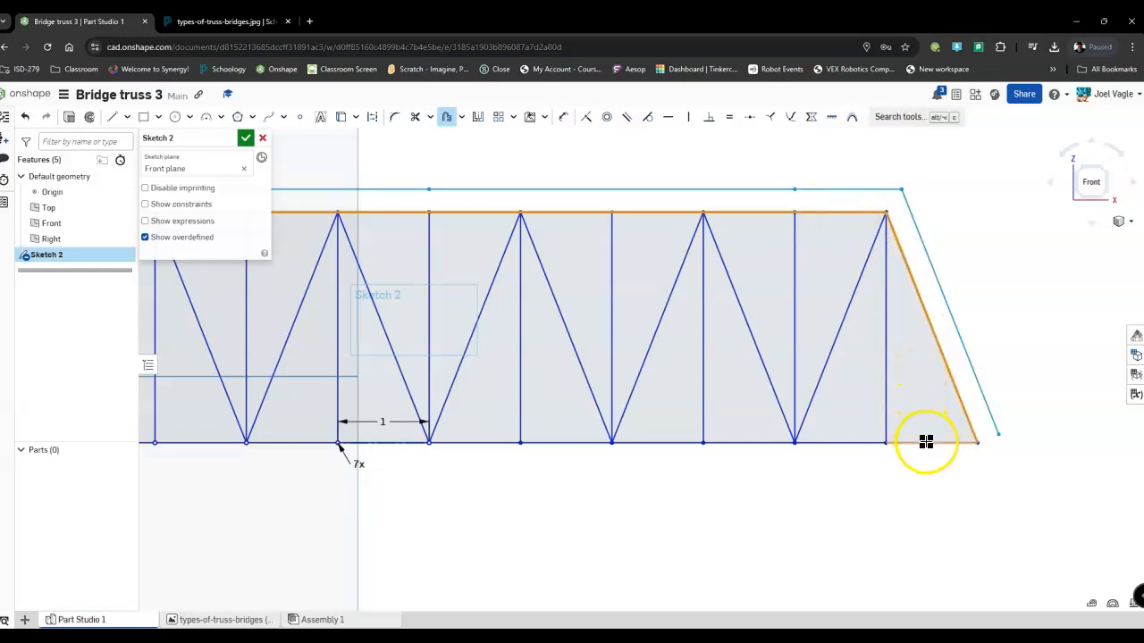
# Add every bottom chord segment to the outward offset chain to close it around the truss outline.
pyautogui.click(837, 447)
pyautogui.click(767, 444)
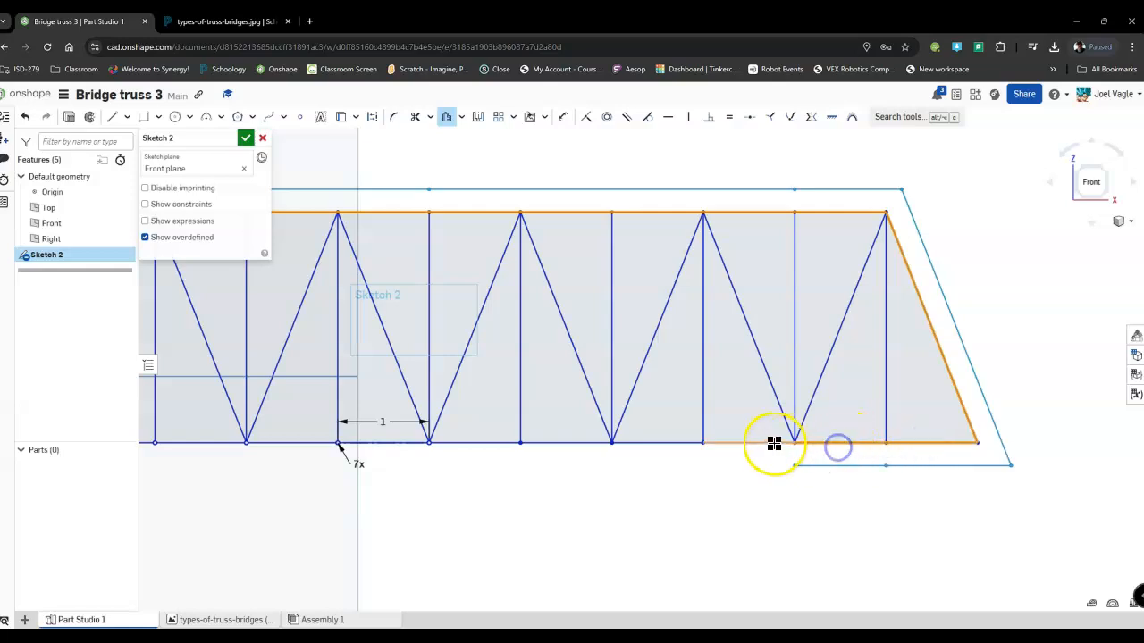
pyautogui.click(667, 443)
pyautogui.click(566, 439)
pyautogui.moveTo(527, 438)
pyautogui.mouseDown(button='middle')
pyautogui.moveTo(758, 416)
pyautogui.moveTo(900, 425)
pyautogui.mouseUp(button='middle')
pyautogui.click(831, 434)
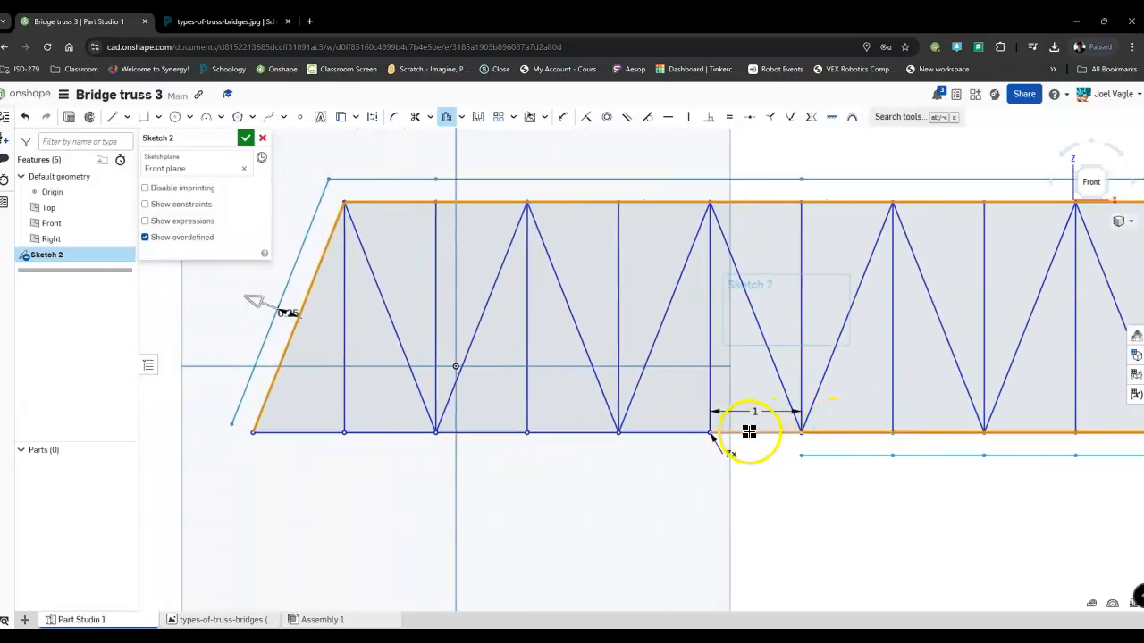
pyautogui.click(685, 432)
pyautogui.click(585, 431)
pyautogui.click(501, 432)
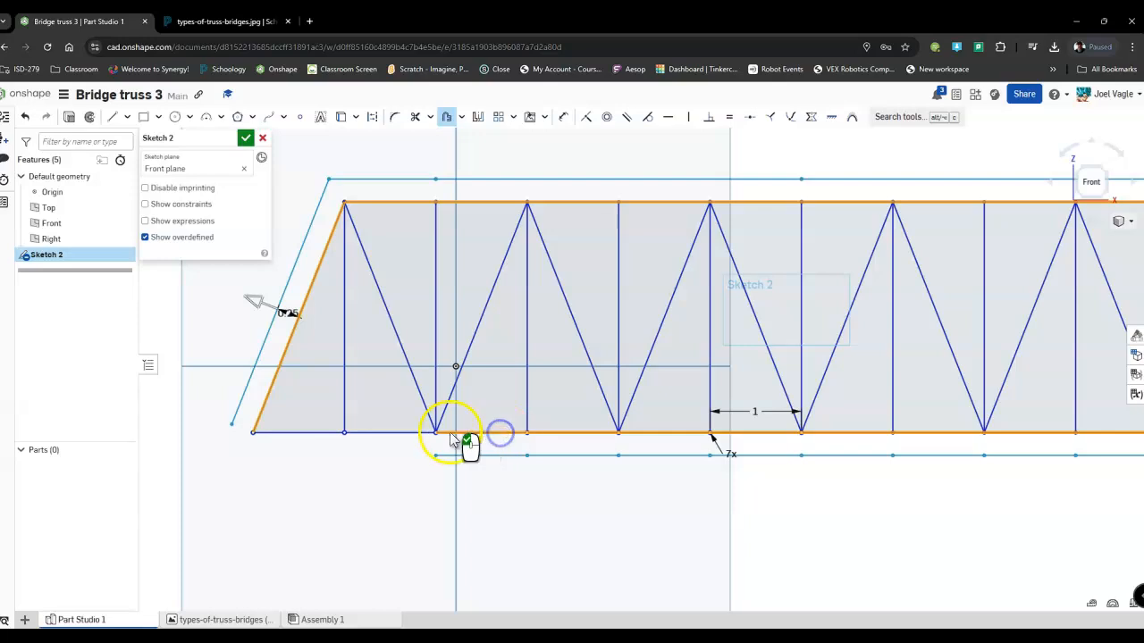
pyautogui.click(398, 432)
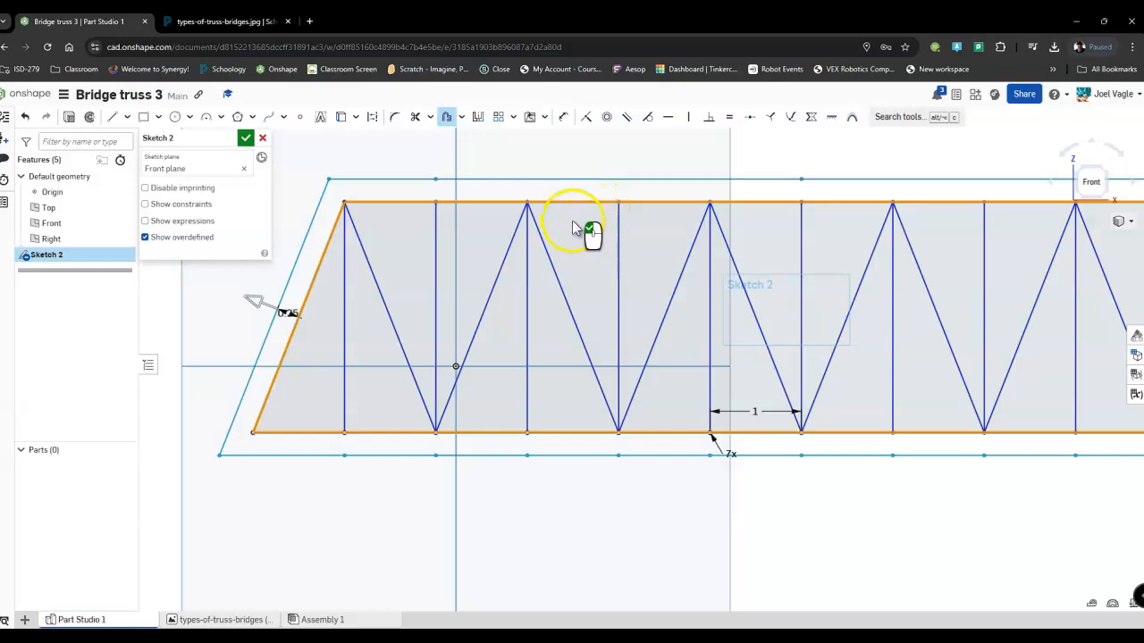
# Set the outward offset distance to 0.125 in and apply the offset.
pyautogui.scroll(-2, 340, 303)
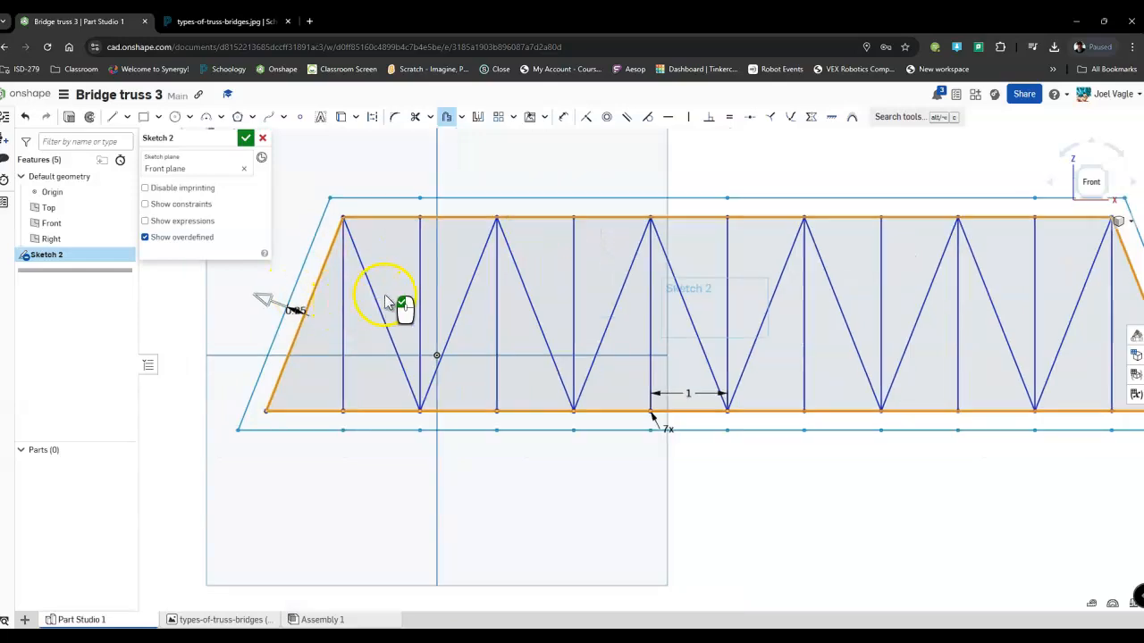
pyautogui.scroll(-2, 438, 304)
pyautogui.scroll(1, 449, 311)
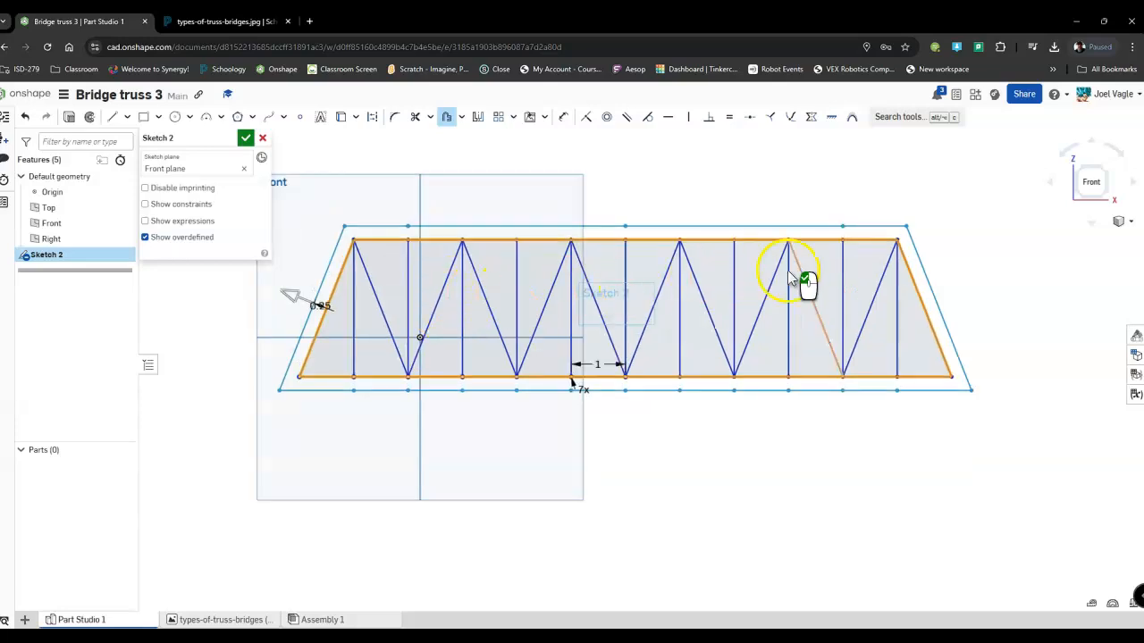
pyautogui.scroll(4, 304, 304)
pyautogui.scroll(5, 322, 301)
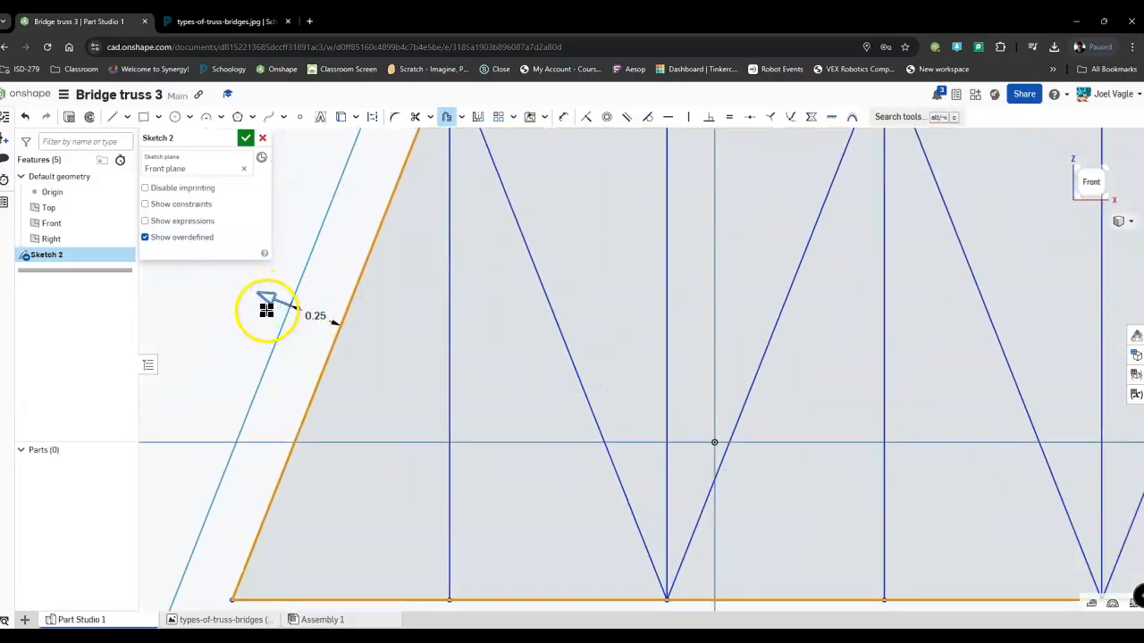
pyautogui.doubleClick(323, 318)
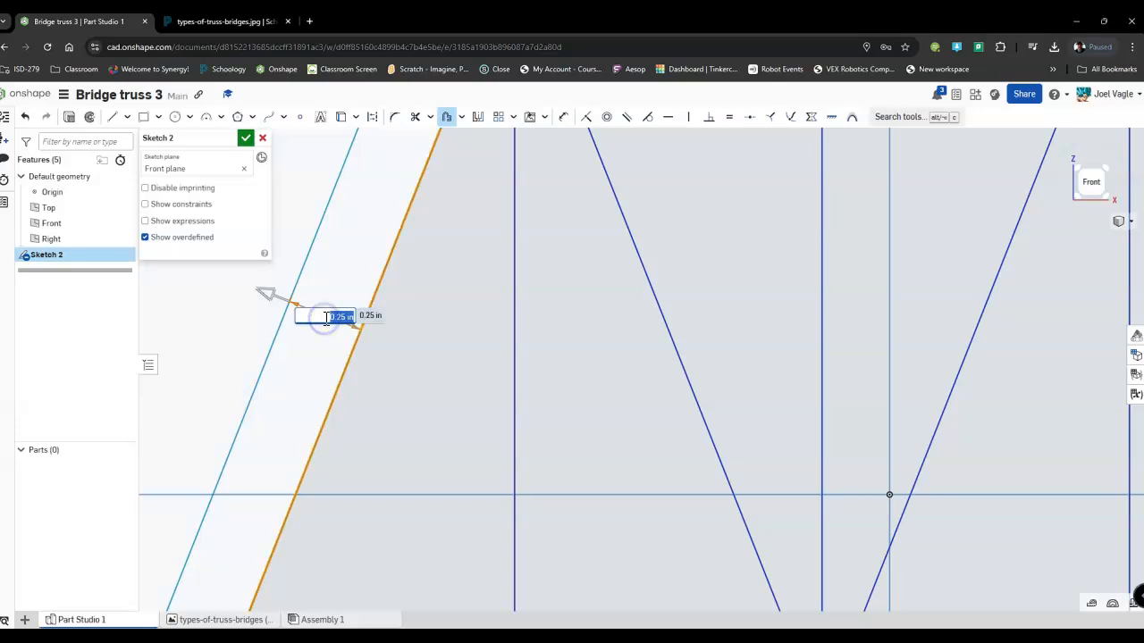
pyautogui.click(242, 301)
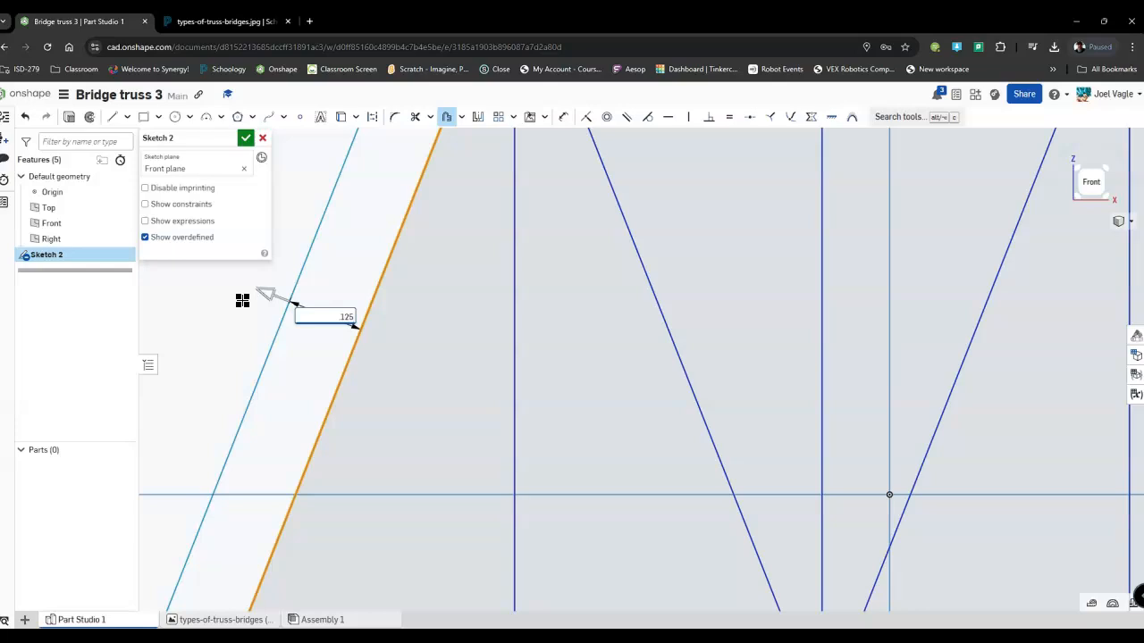
pyautogui.scroll(-5, 551, 283)
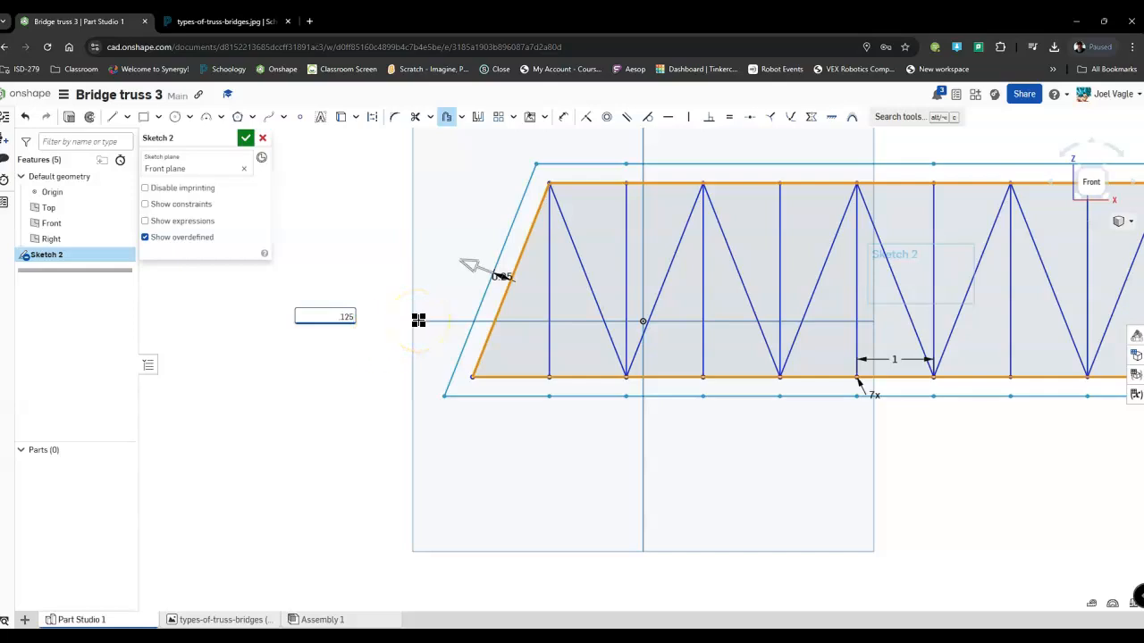
pyautogui.press('Return')
pyautogui.scroll(3, 561, 259)
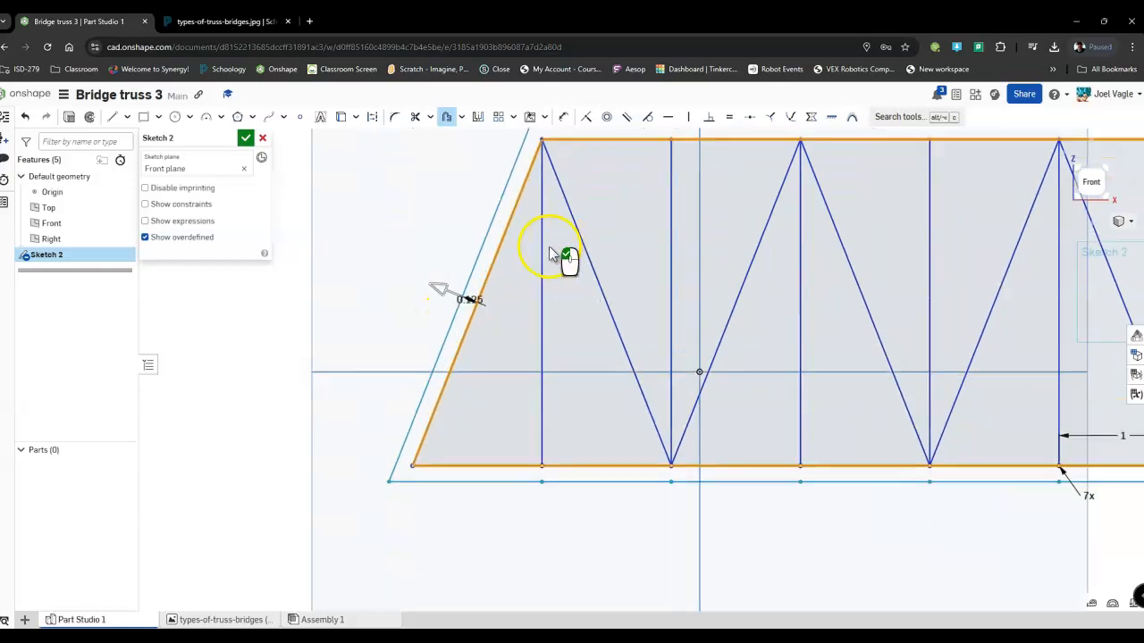
pyautogui.scroll(3, 454, 350)
pyautogui.scroll(-5, 496, 258)
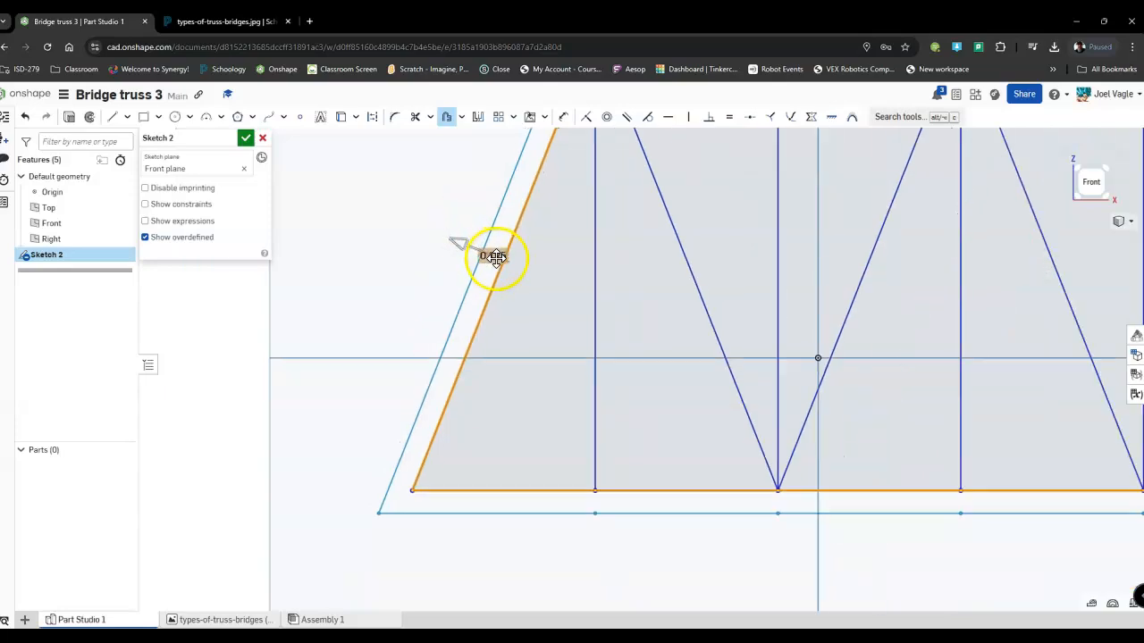
pyautogui.scroll(-1, 500, 279)
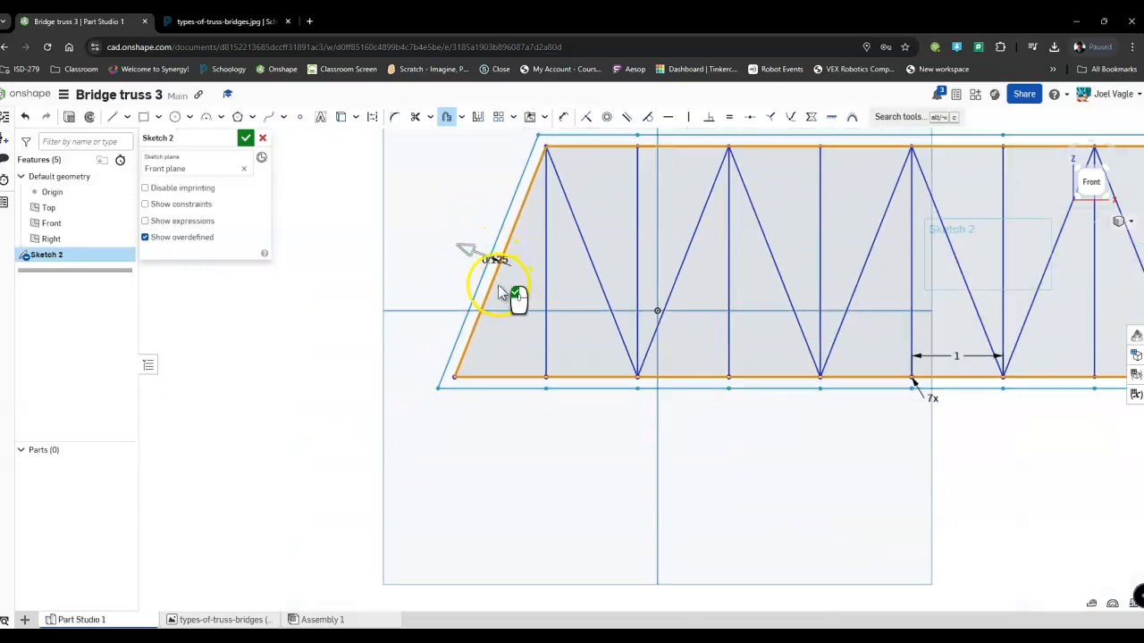
pyautogui.click(420, 259)
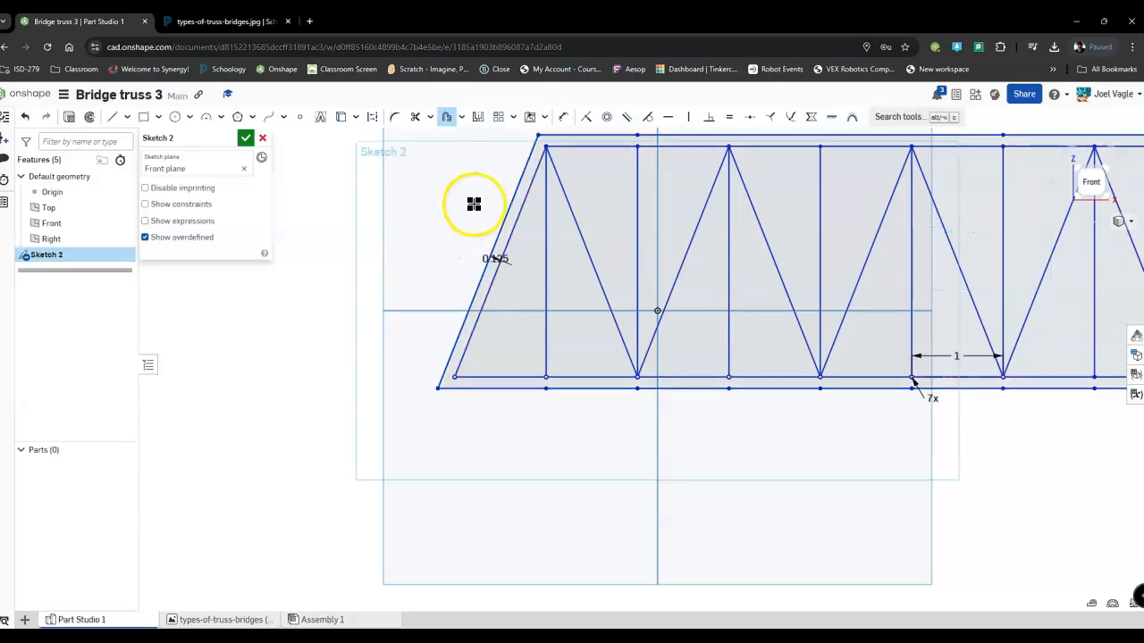
# Start a second offset from the original left slanted edge at 0.125 in, flipped towards the inside of the truss.
pyautogui.click(447, 117)
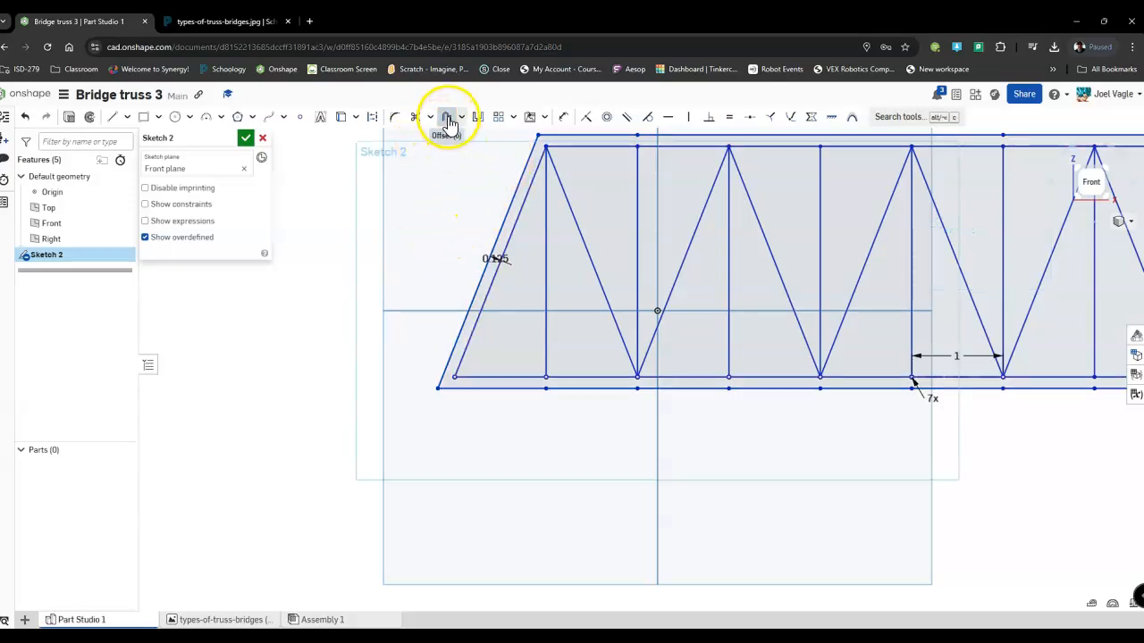
pyautogui.click(522, 206)
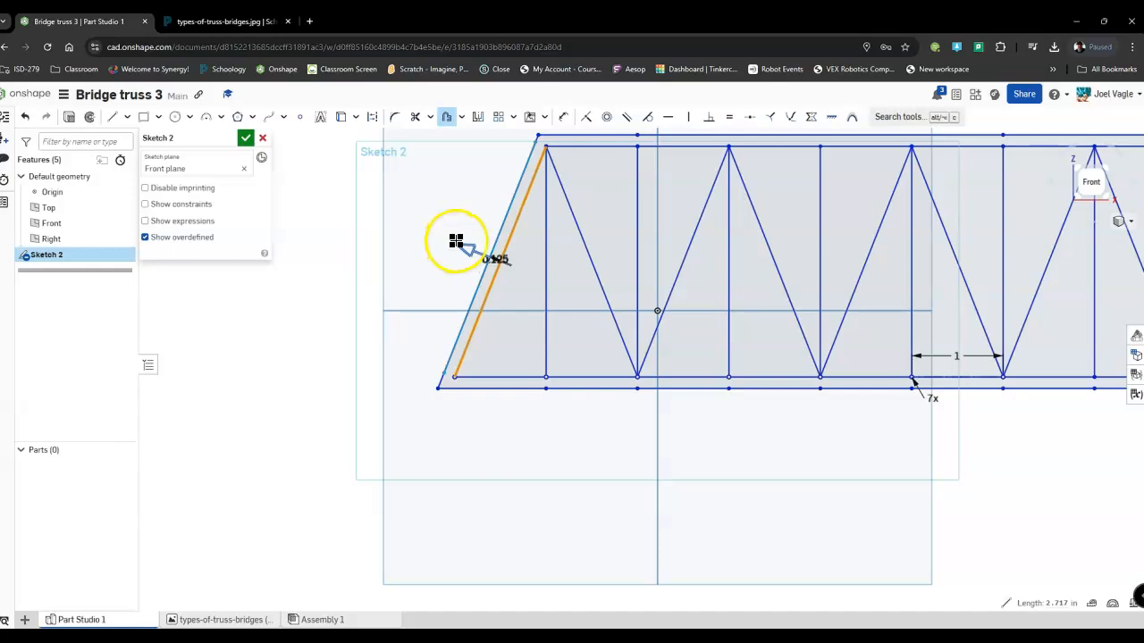
pyautogui.click(465, 246)
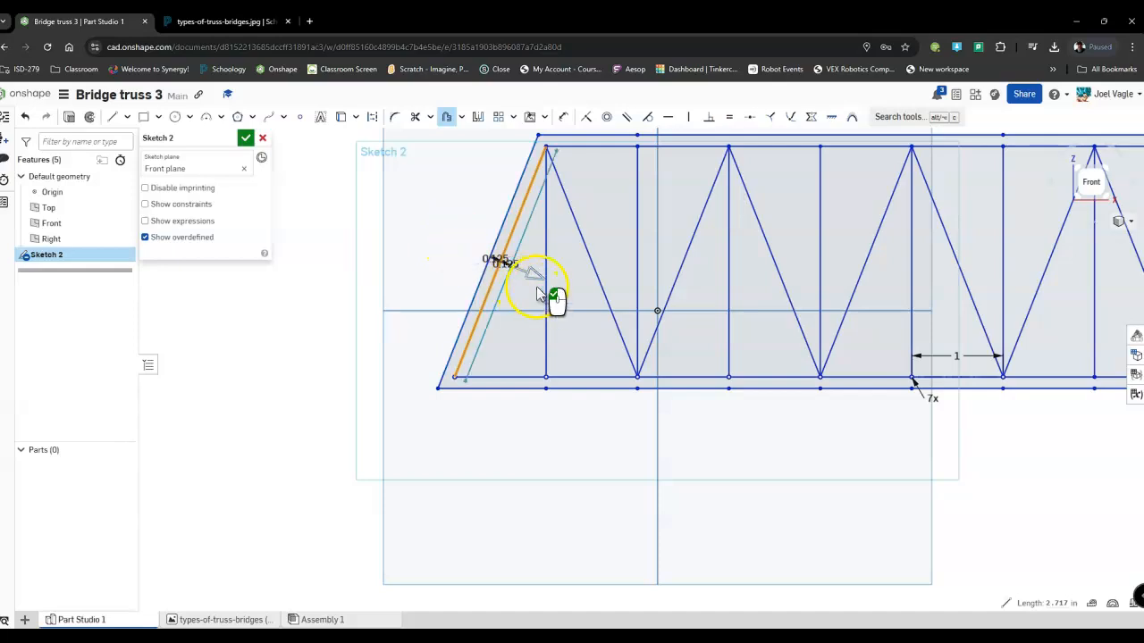
# Extend the inward offset chain along the original top chord and the right slanted end edge.
pyautogui.click(585, 148)
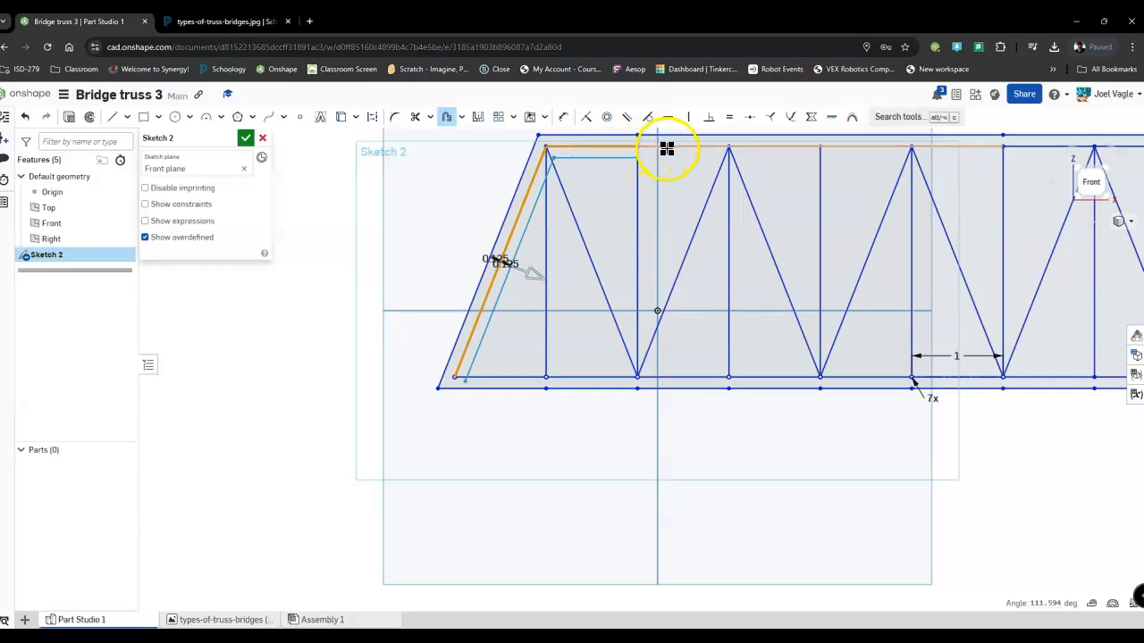
pyautogui.click(666, 149)
pyautogui.moveTo(928, 164)
pyautogui.mouseDown(button='middle')
pyautogui.moveTo(687, 208)
pyautogui.moveTo(511, 222)
pyautogui.mouseUp(button='middle')
pyautogui.scroll(-2, 511, 223)
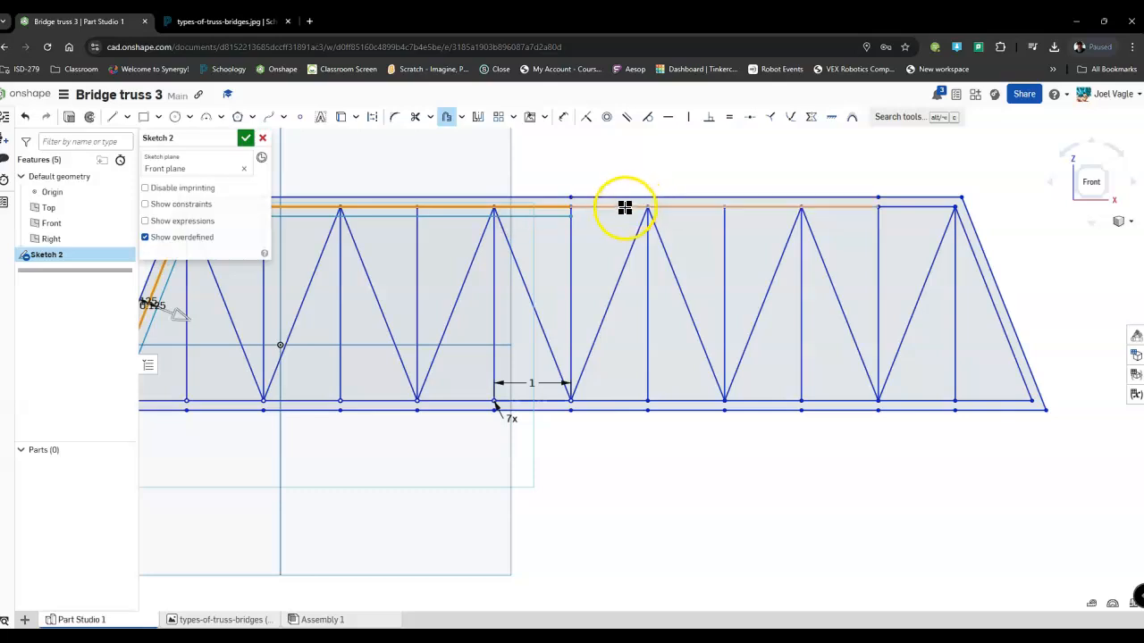
pyautogui.click(622, 209)
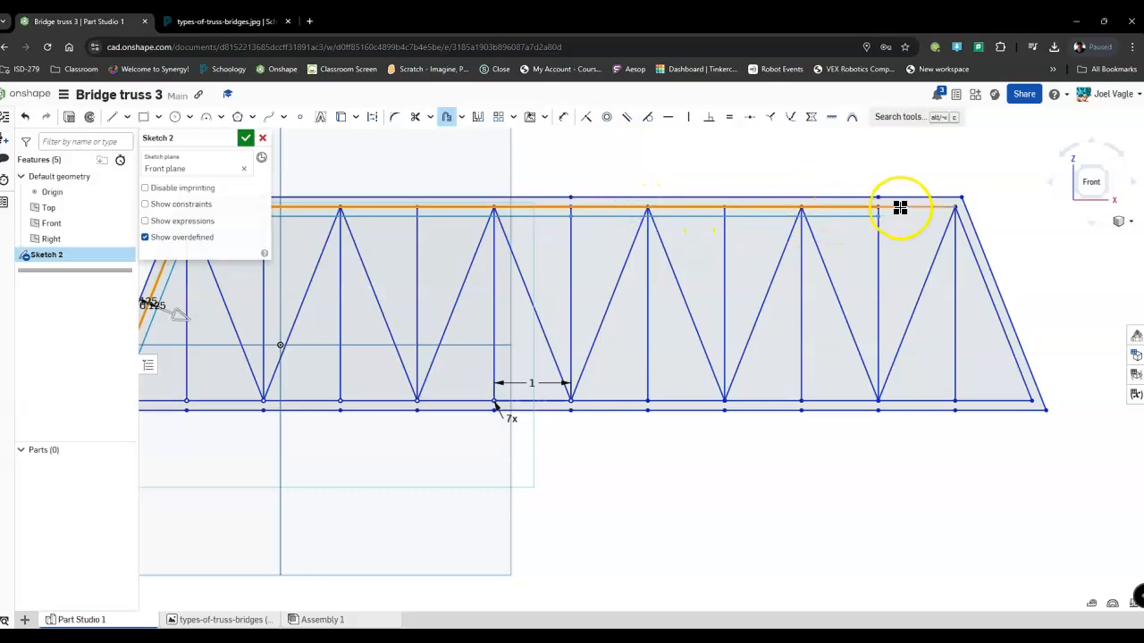
pyautogui.click(967, 245)
# Add all original bottom chord segments to the inward offset chain to close it inside the truss outline.
pyautogui.click(909, 399)
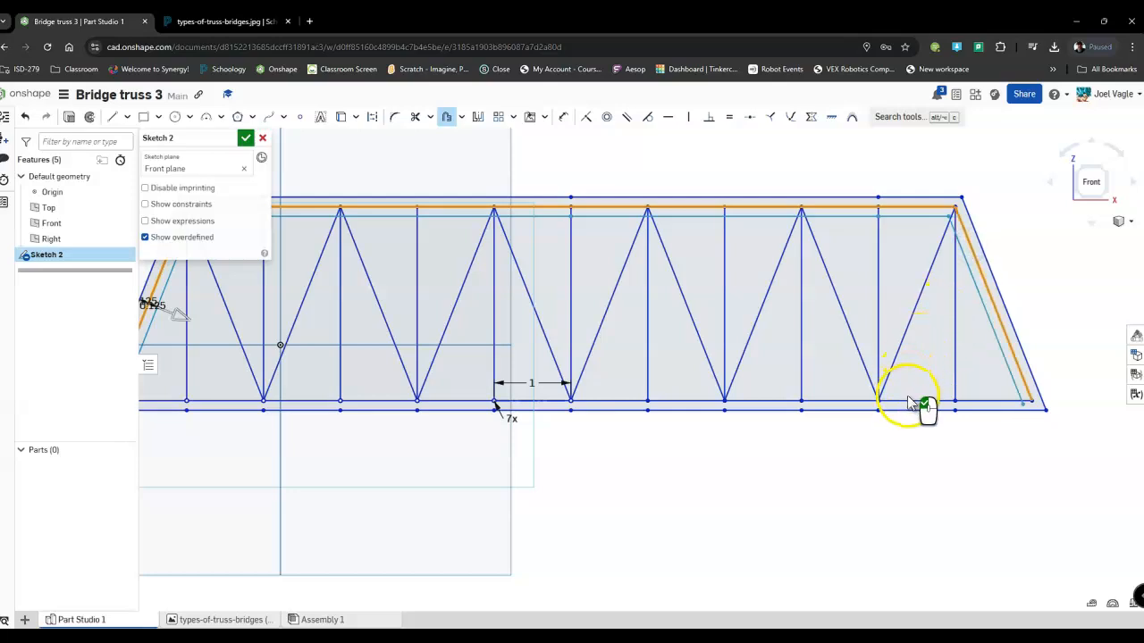
pyautogui.click(978, 399)
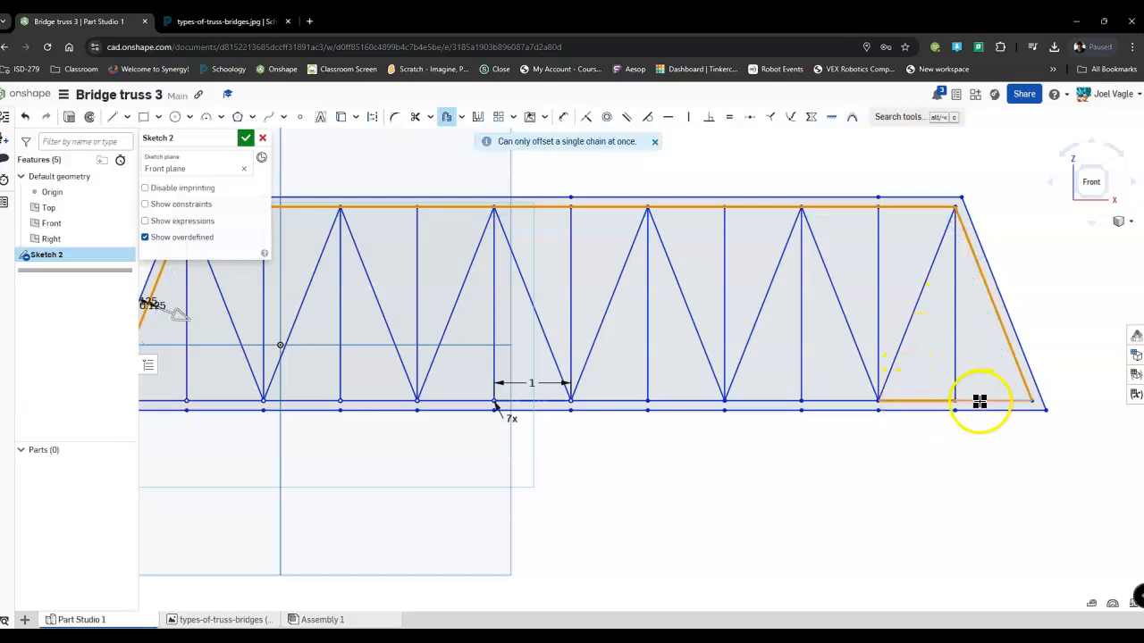
pyautogui.click(816, 400)
pyautogui.click(765, 401)
pyautogui.click(704, 401)
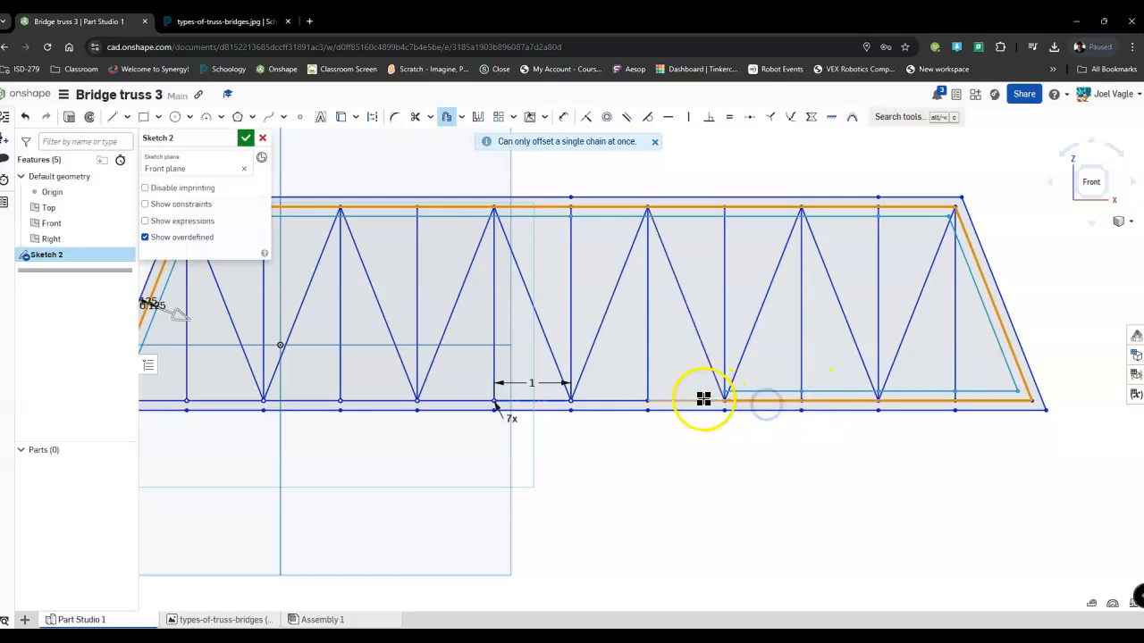
pyautogui.click(619, 399)
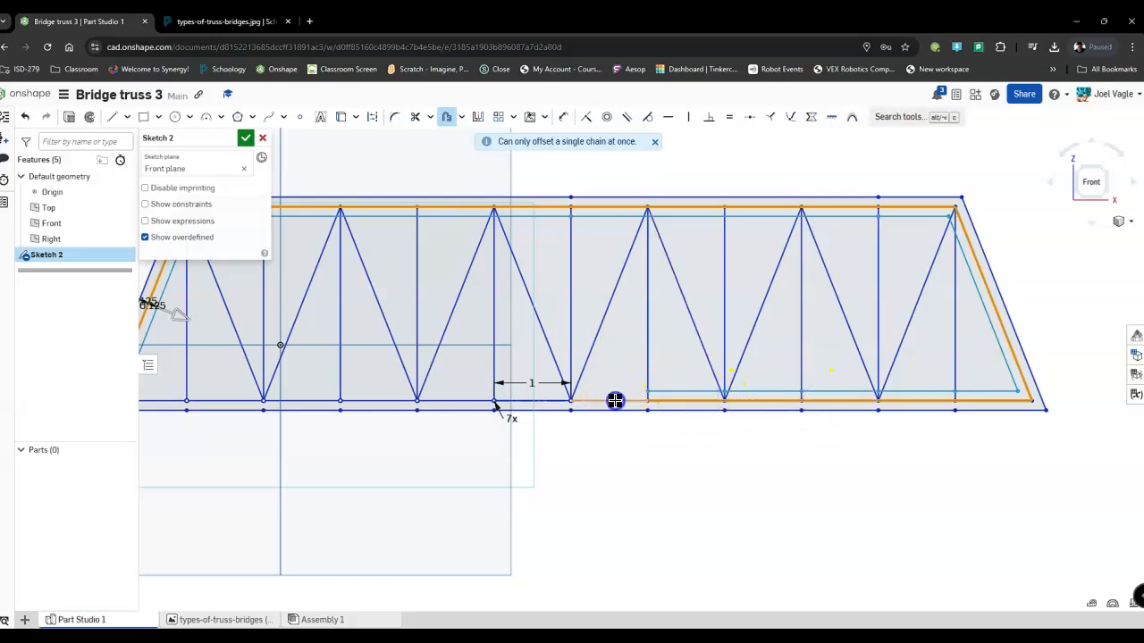
pyautogui.click(539, 401)
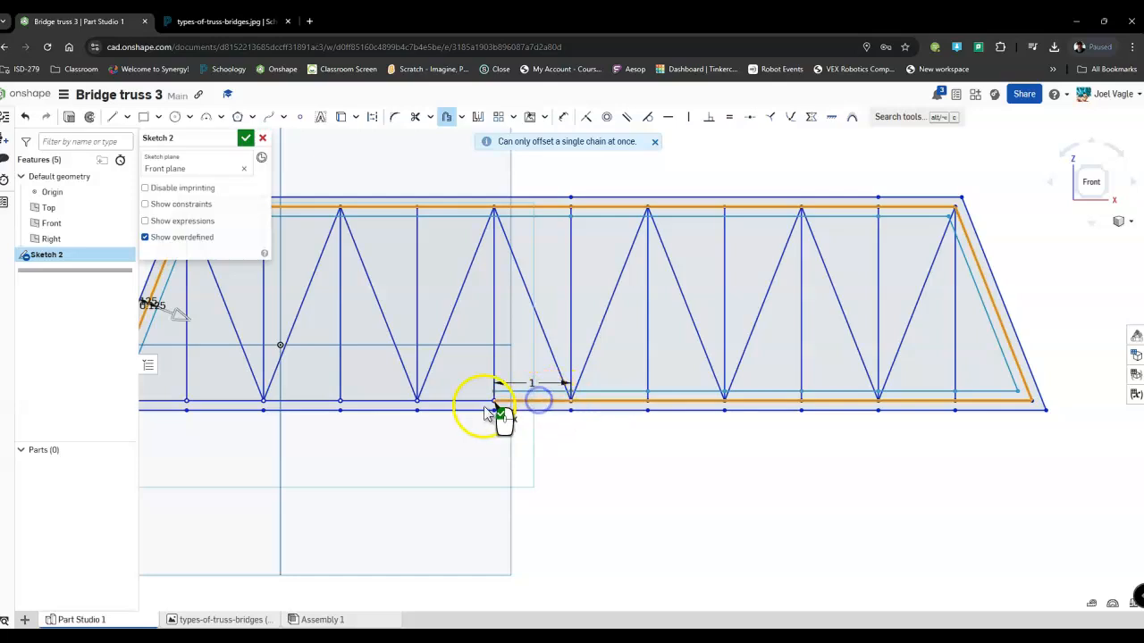
pyautogui.click(460, 401)
pyautogui.click(385, 400)
pyautogui.moveTo(380, 395); pyautogui.dragTo(651, 393, button='middle')
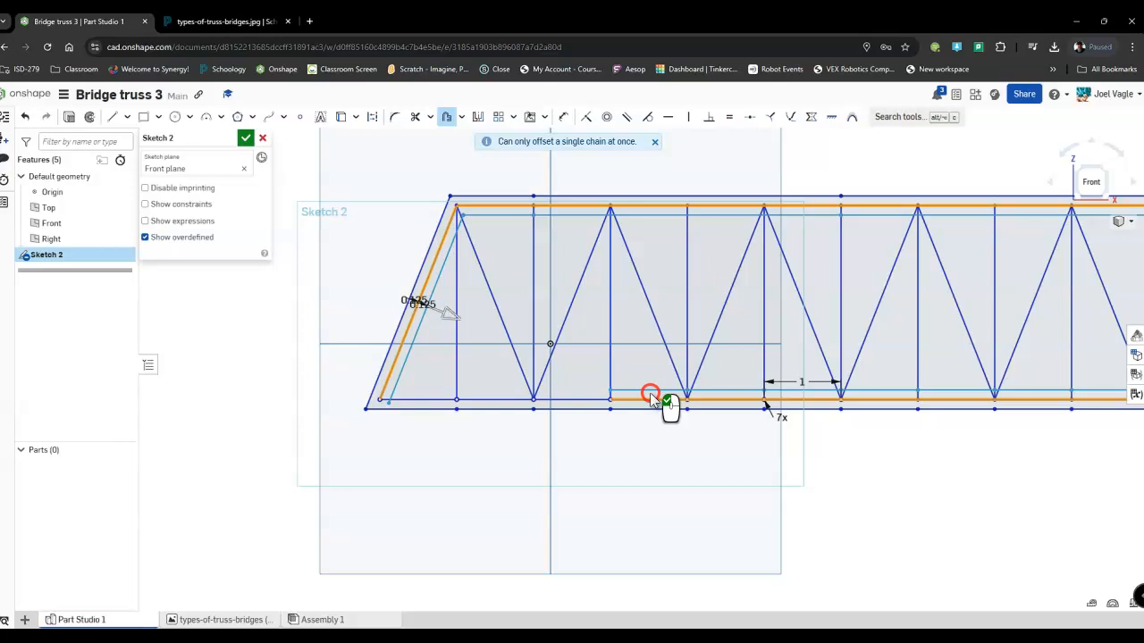
pyautogui.click(550, 400)
pyautogui.click(497, 400)
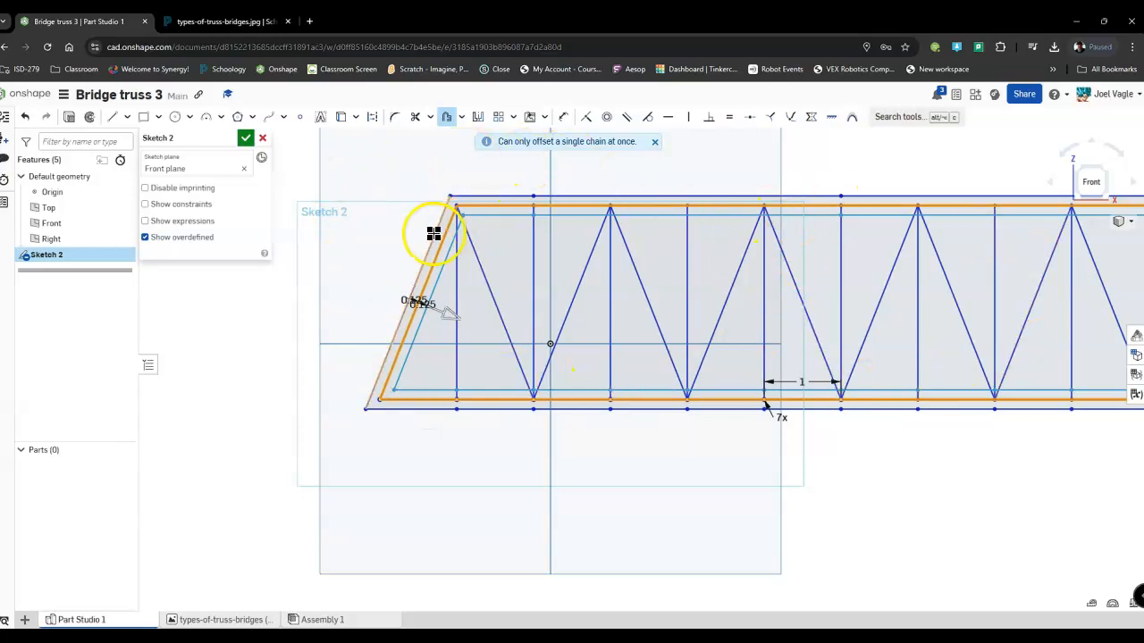
# Close the inward offset and trim the original centre lines and web member stubs at the truss's upper left corner.
pyautogui.click(434, 446)
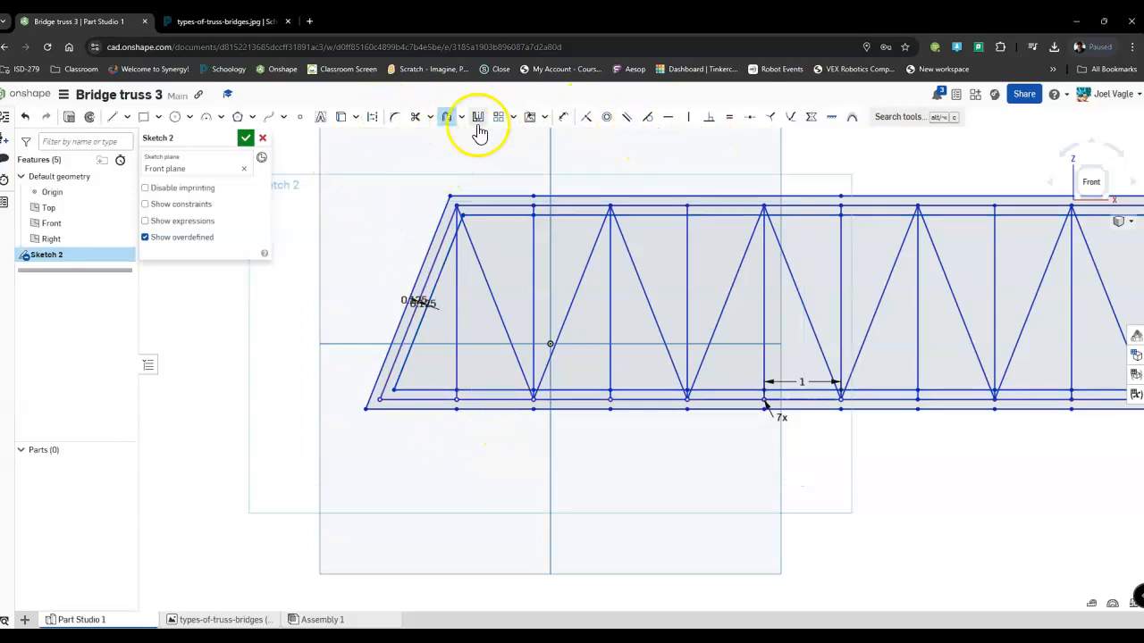
pyautogui.click(418, 120)
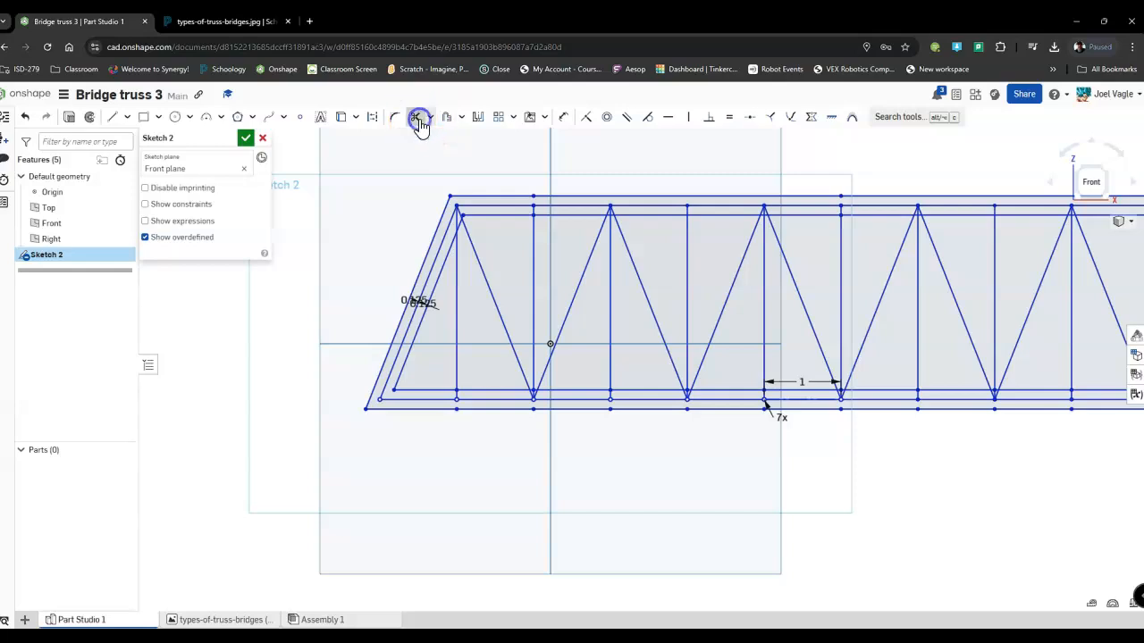
pyautogui.scroll(4, 459, 214)
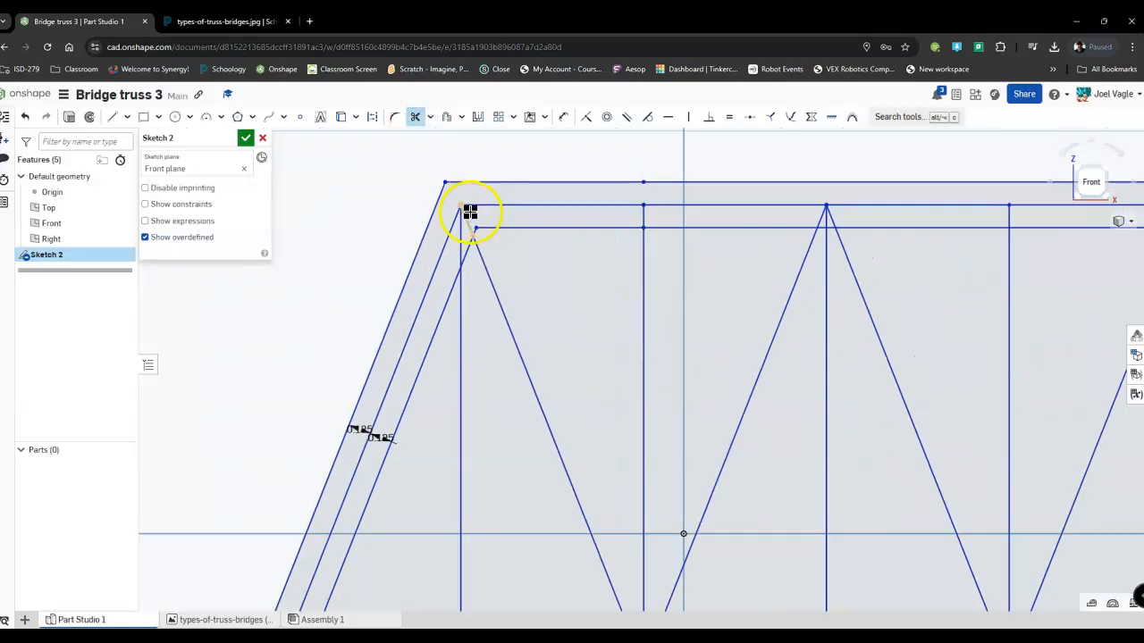
pyautogui.click(461, 212)
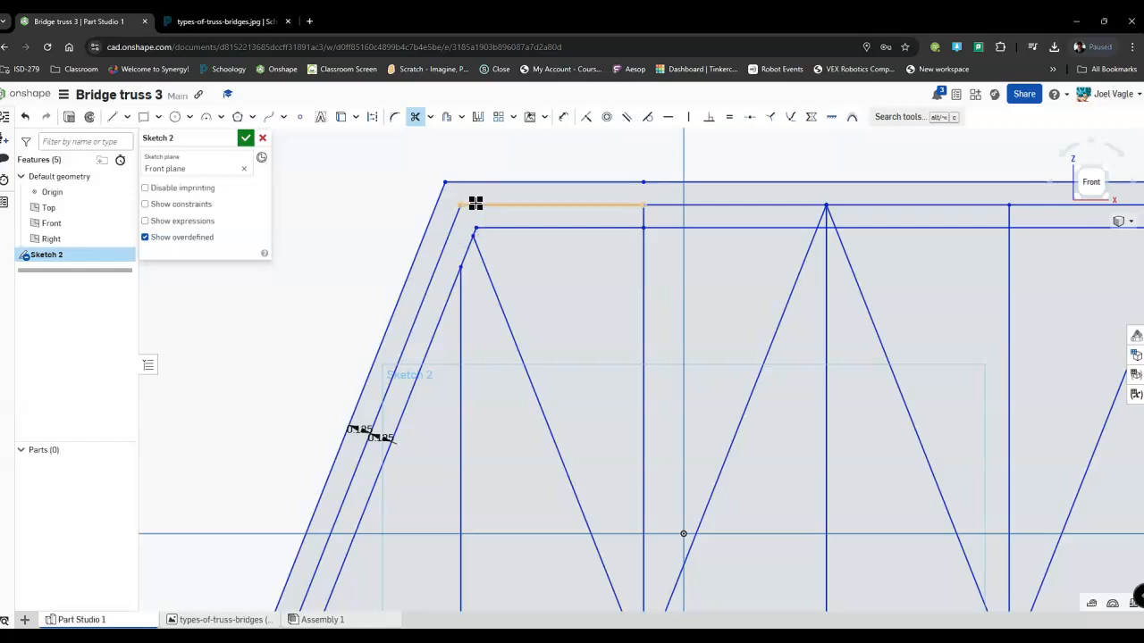
pyautogui.click(477, 206)
pyautogui.click(453, 227)
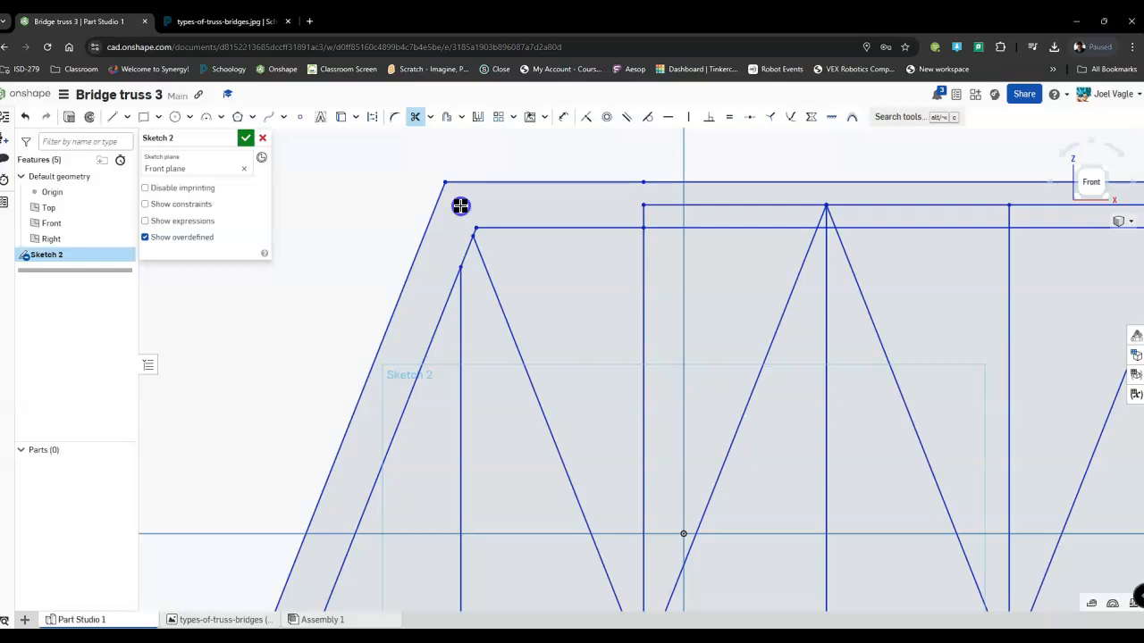
# Trim the original top chord and the web member ends above the inner offset line across the next left-hand panels.
pyautogui.click(661, 205)
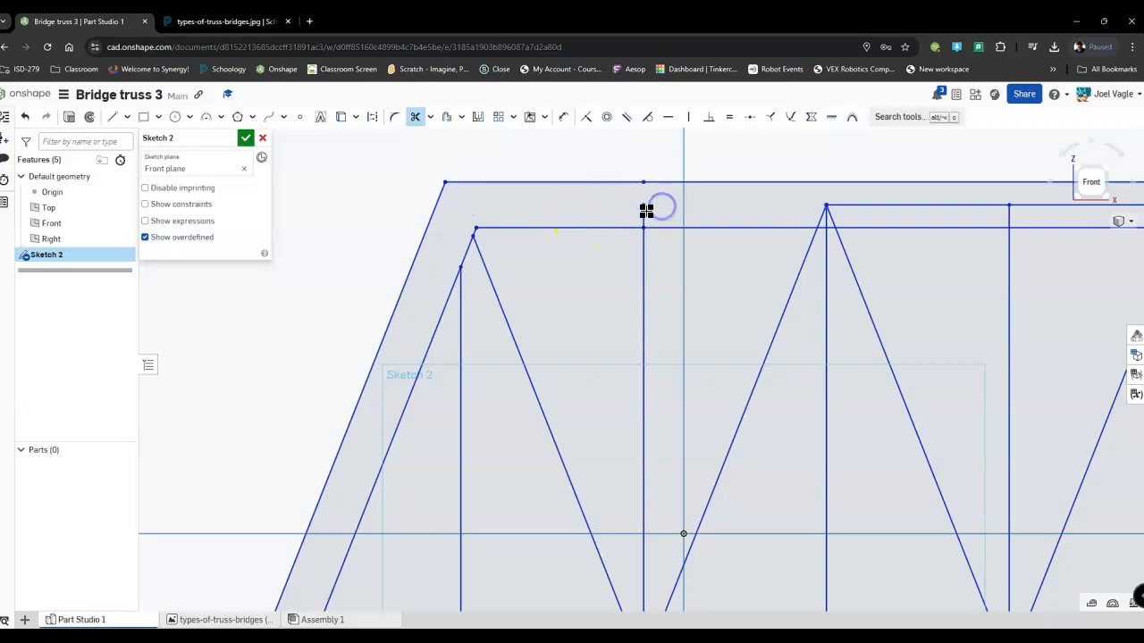
pyautogui.moveTo(677, 208); pyautogui.dragTo(527, 184, button='middle')
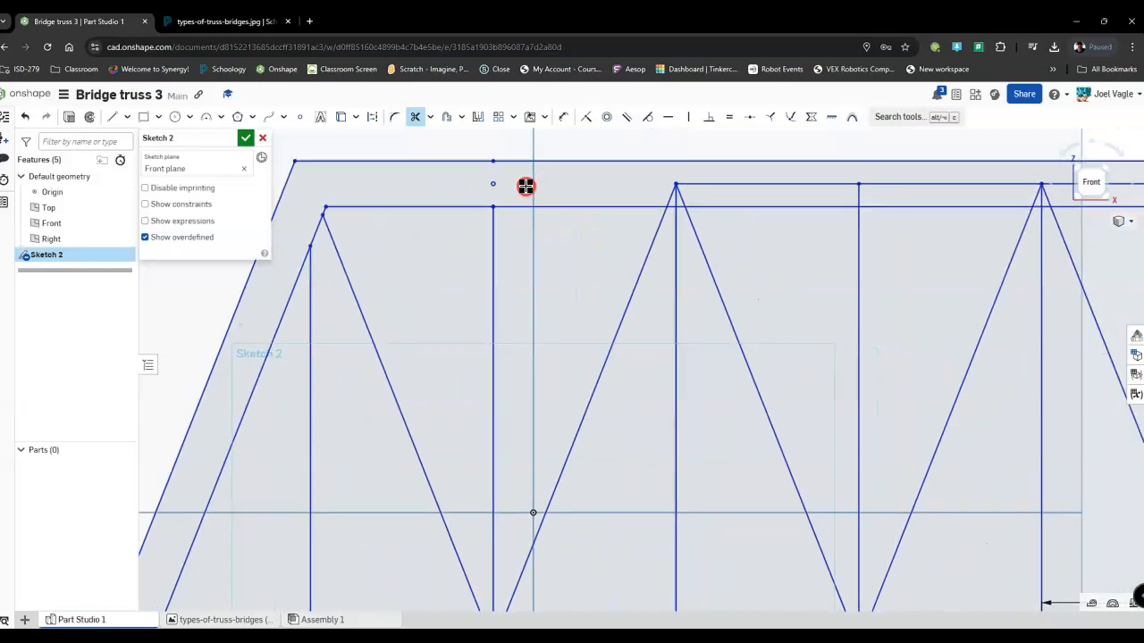
pyautogui.click(729, 187)
pyautogui.click(853, 195)
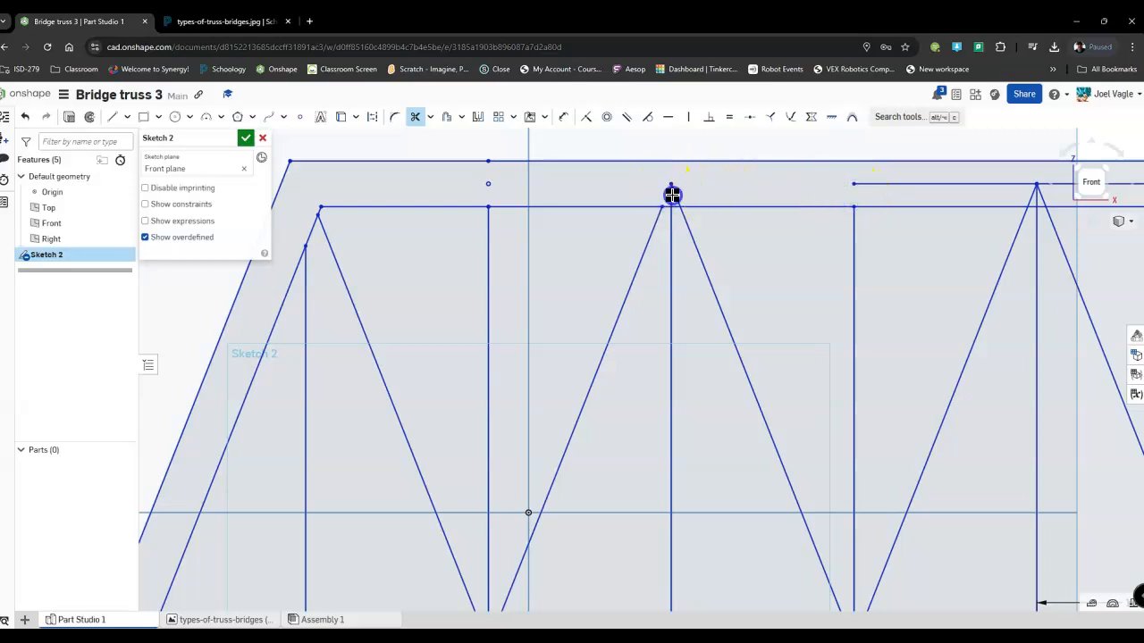
pyautogui.click(881, 183)
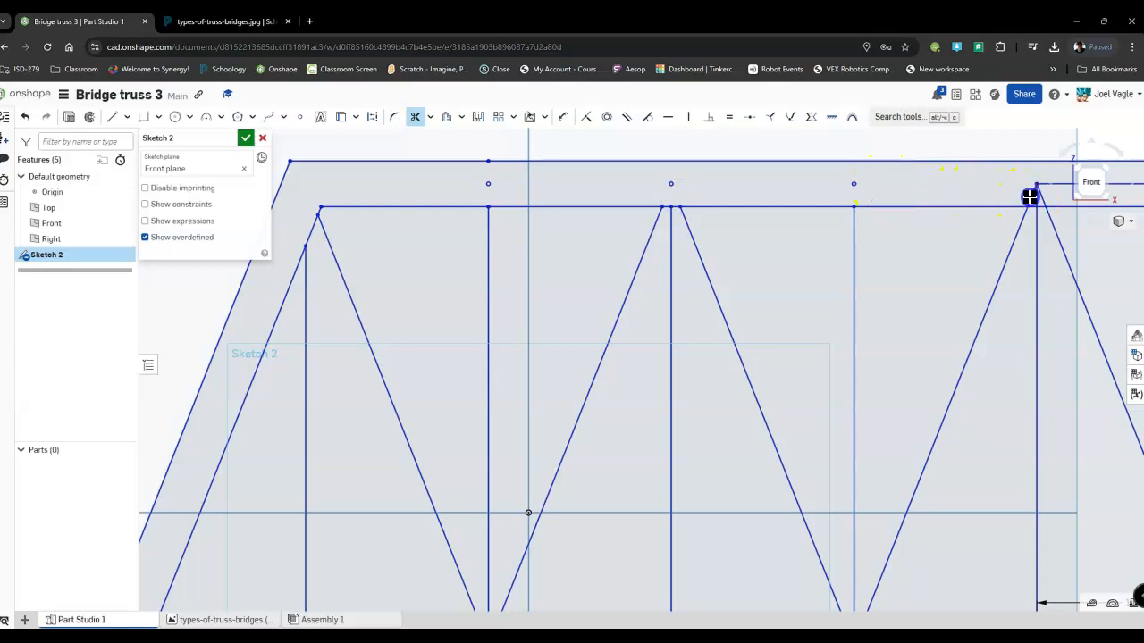
# Trim the original top chord segments and protruding web member ends between the offset lines across the middle panels.
pyautogui.moveTo(1043, 196); pyautogui.dragTo(724, 156, button='right')
pyautogui.click(755, 145)
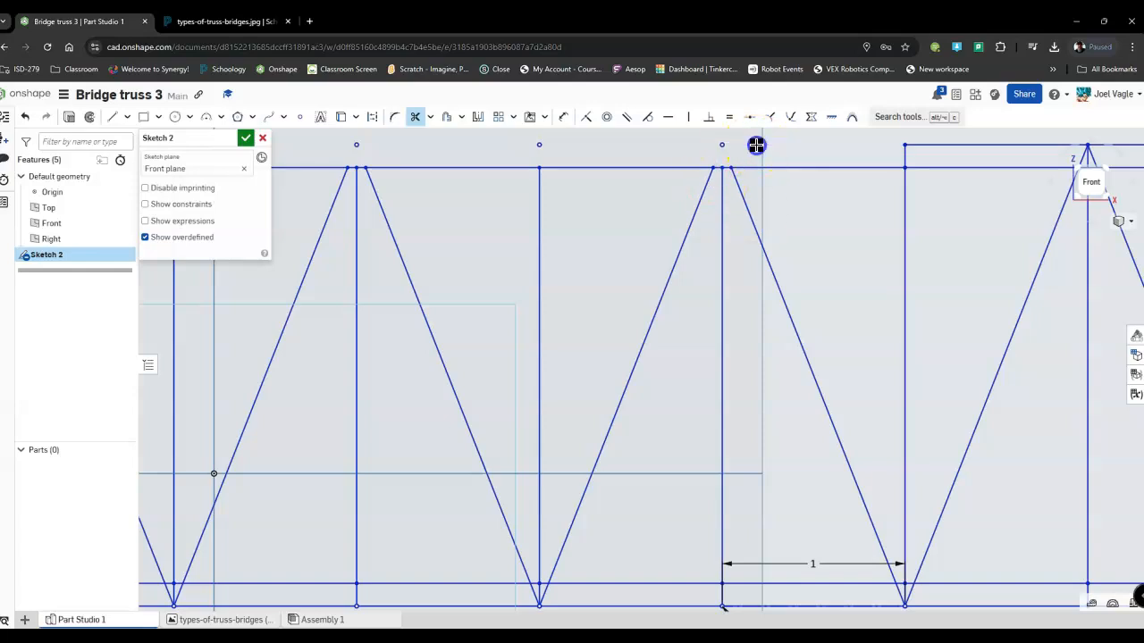
pyautogui.click(924, 146)
pyautogui.moveTo(924, 146)
pyautogui.mouseDown(button='right')
pyautogui.moveTo(746, 153)
pyautogui.moveTo(673, 169)
pyautogui.mouseUp(button='right')
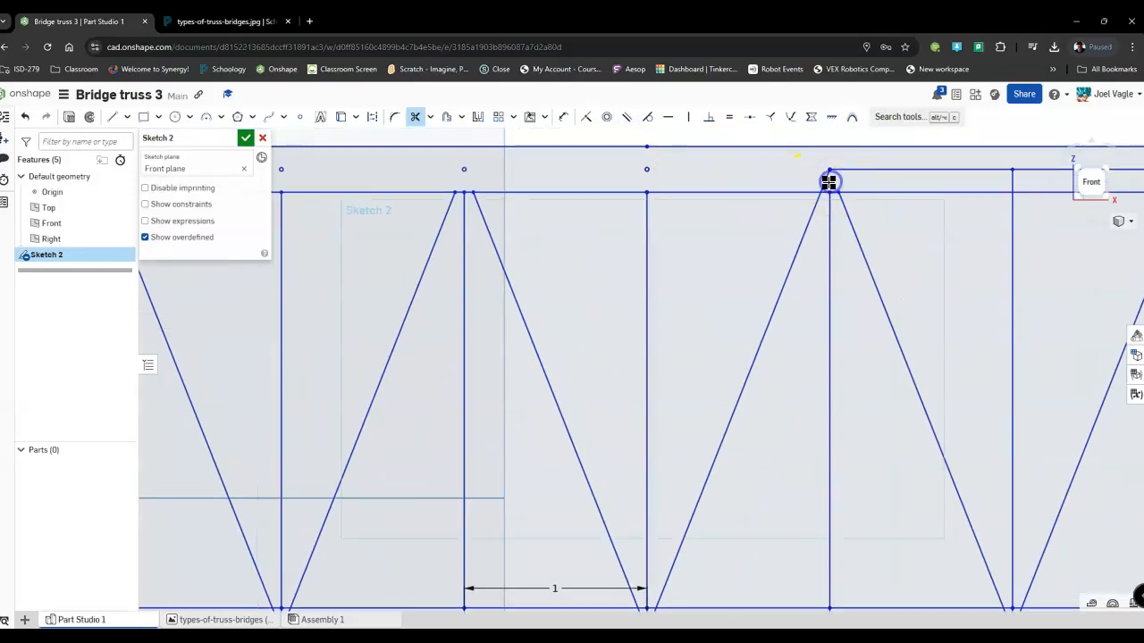
pyautogui.click(827, 182)
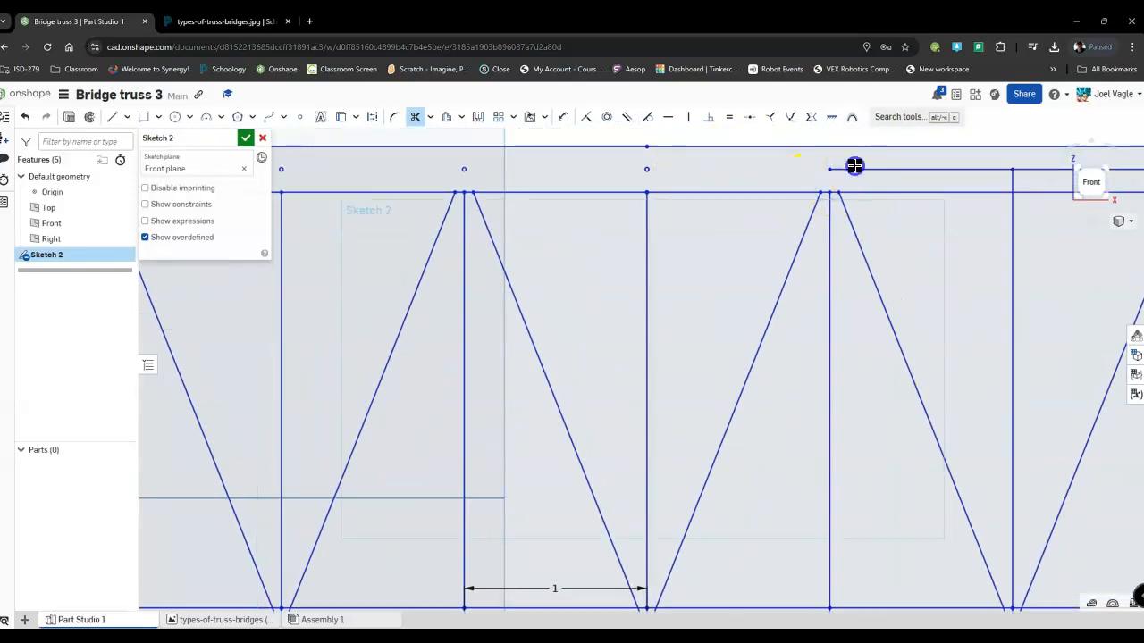
pyautogui.click(855, 169)
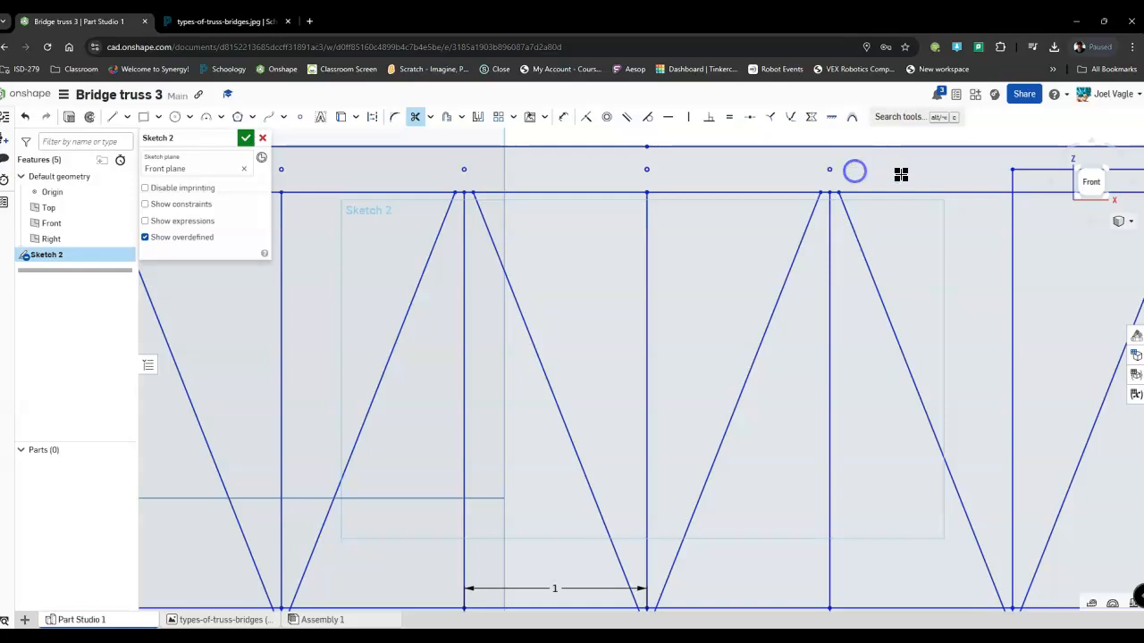
pyautogui.click(1012, 181)
pyautogui.click(1024, 170)
# Trim the remaining original top chord, its web member stubs and the original right slanted edge at the upper right corner.
pyautogui.moveTo(1000, 166); pyautogui.dragTo(559, 144, button='right')
pyautogui.click(779, 150)
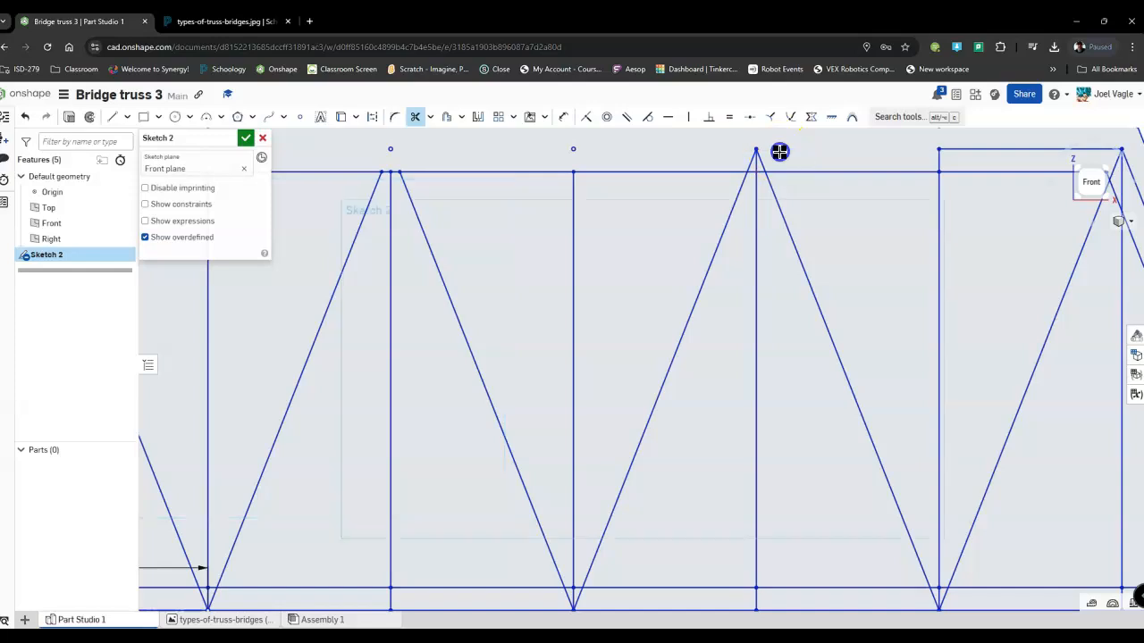
pyautogui.click(760, 160)
pyautogui.click(990, 148)
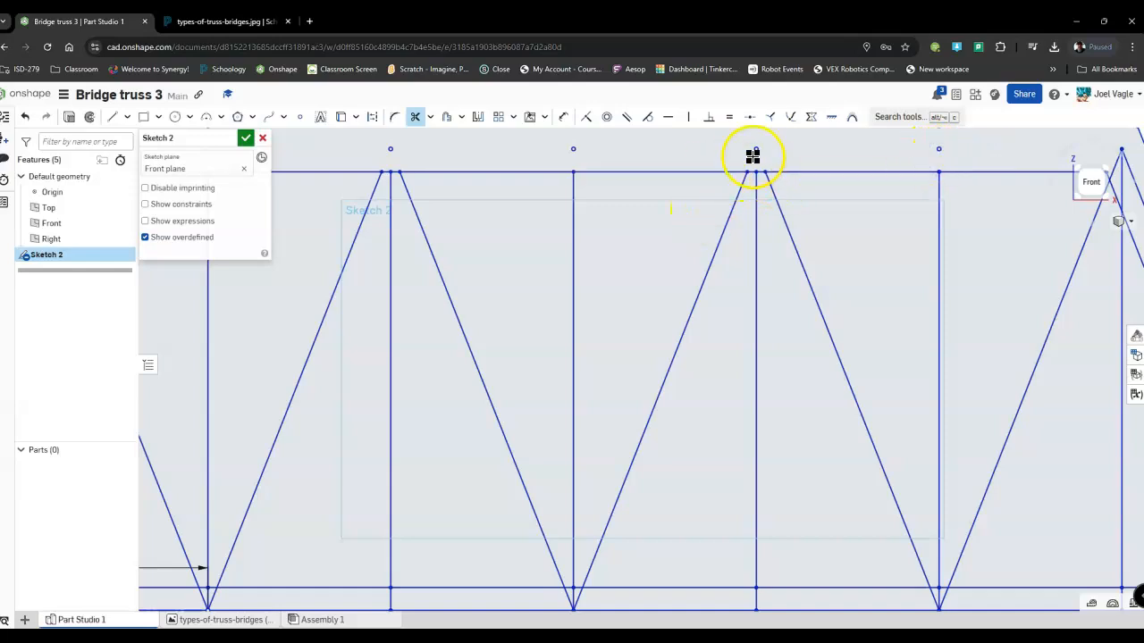
pyautogui.moveTo(953, 152); pyautogui.dragTo(704, 156, button='middle')
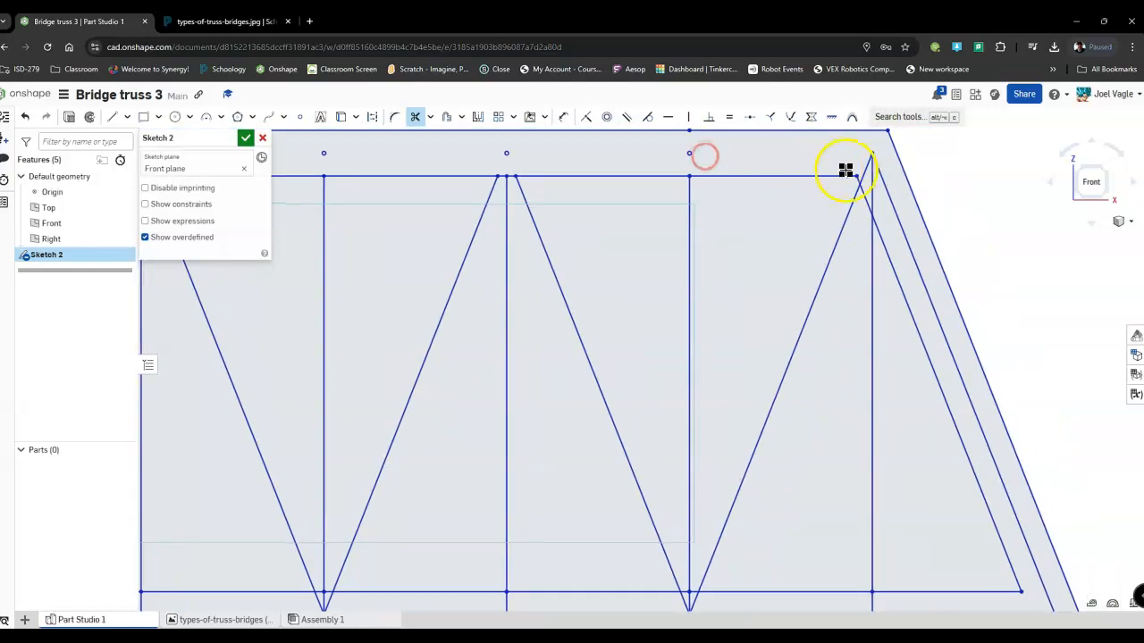
pyautogui.click(869, 170)
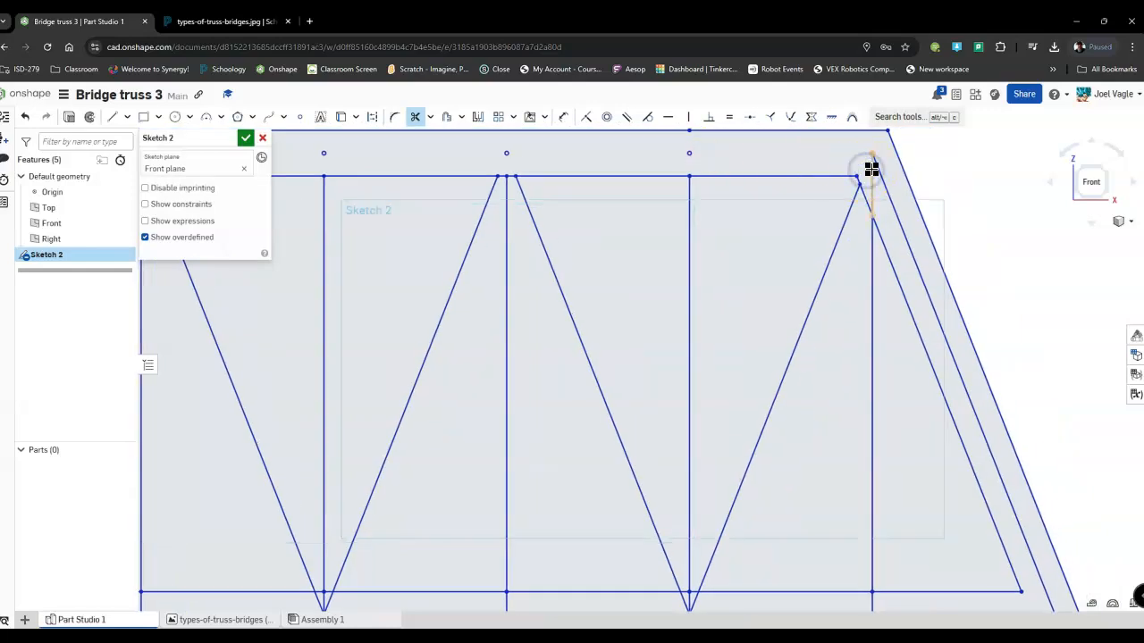
# Trim the original bottom chord segments and web member stubs inward from the truss's lower right corner.
pyautogui.moveTo(899, 235); pyautogui.dragTo(876, 130, button='middle')
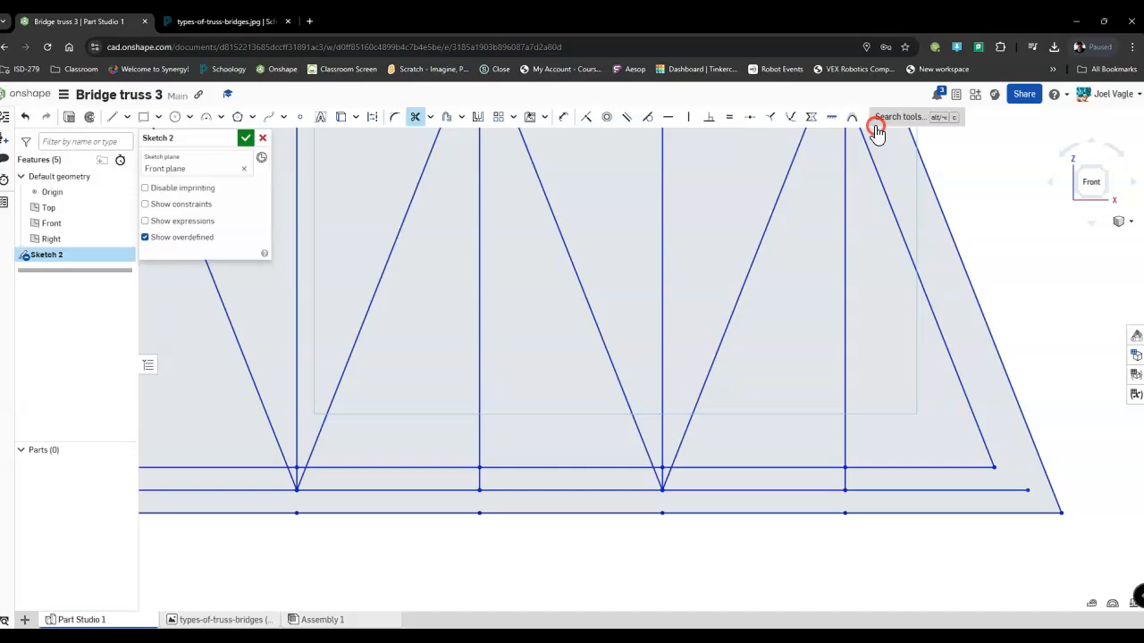
pyautogui.click(855, 489)
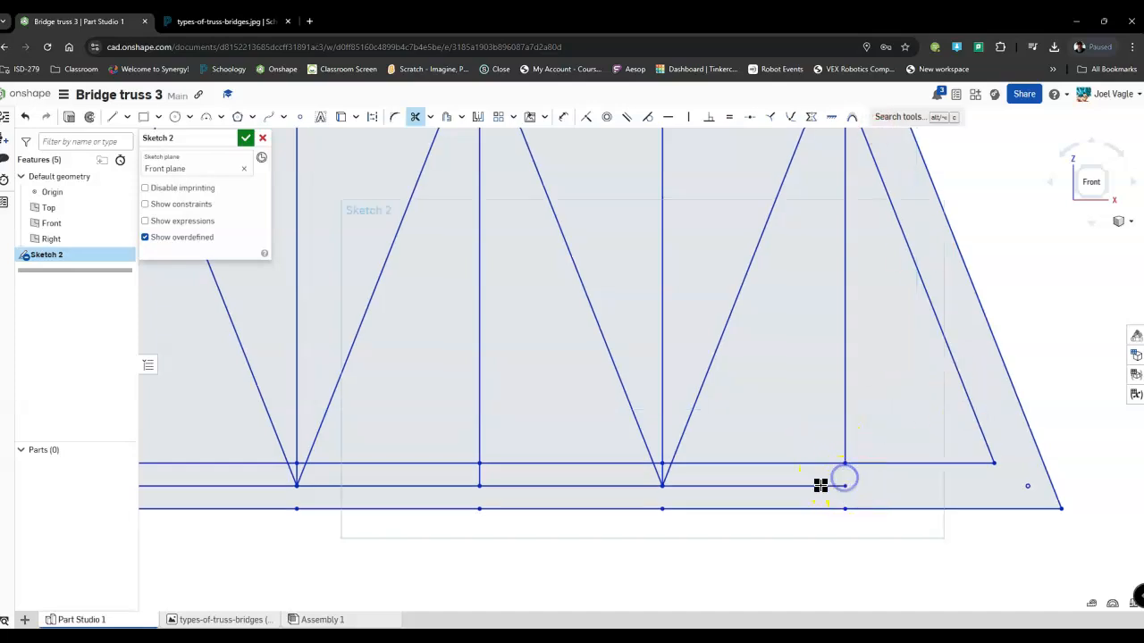
pyautogui.click(819, 486)
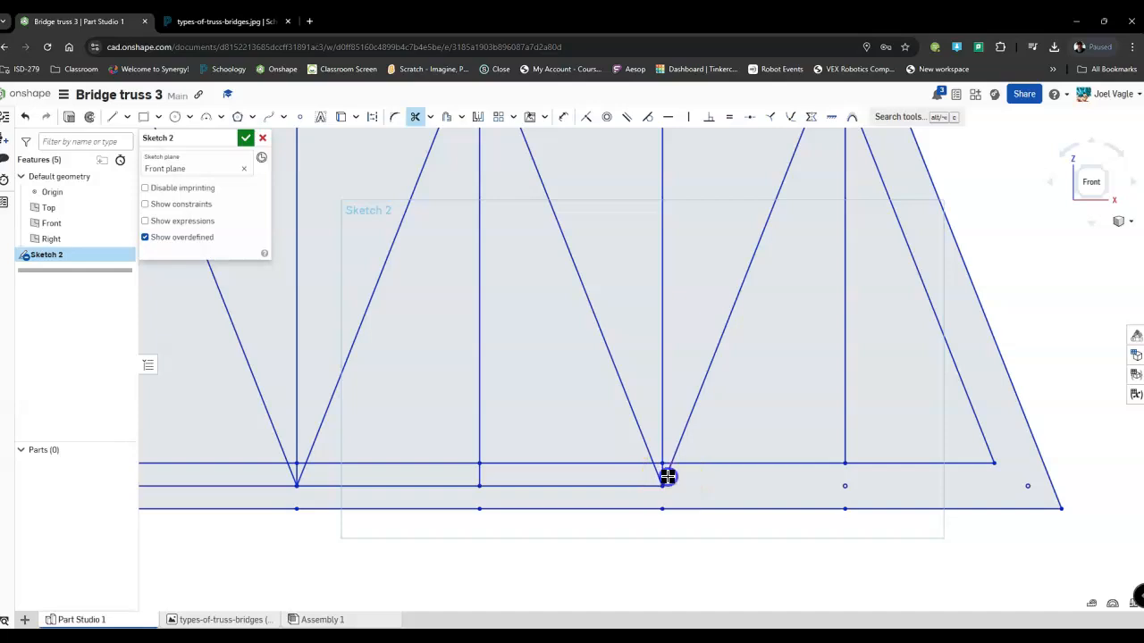
pyautogui.click(635, 486)
pyautogui.click(438, 486)
# Trim the original bottom chord and web member stubs across the middle panels, up to and including the panel dimensioned 1 in.
pyautogui.moveTo(409, 488); pyautogui.dragTo(806, 481, button='middle')
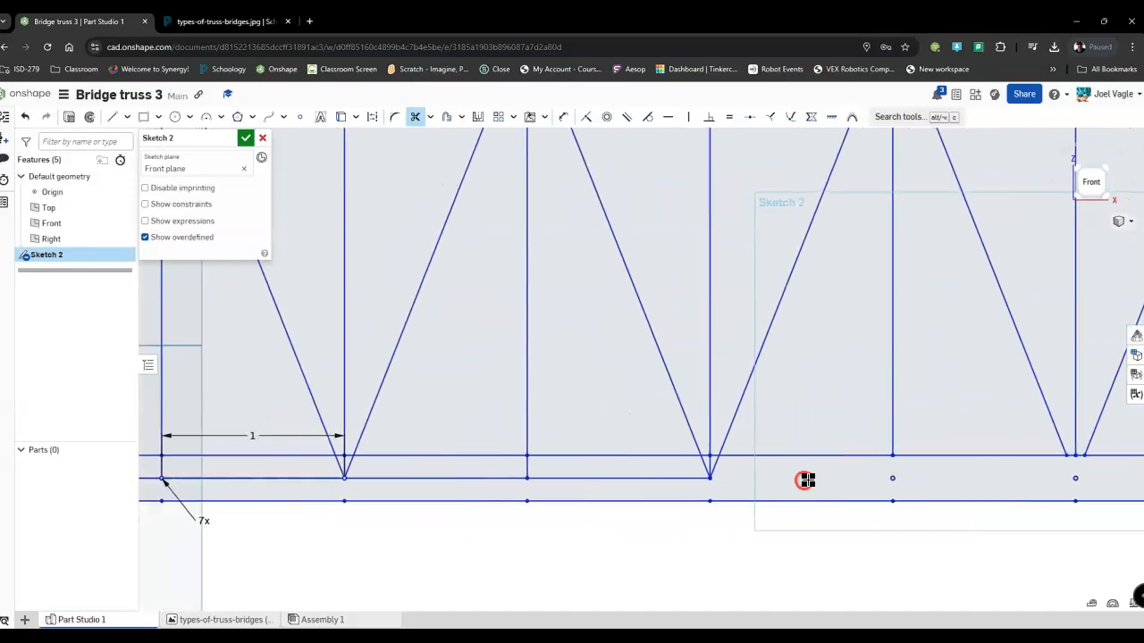
pyautogui.click(715, 468)
pyautogui.click(709, 467)
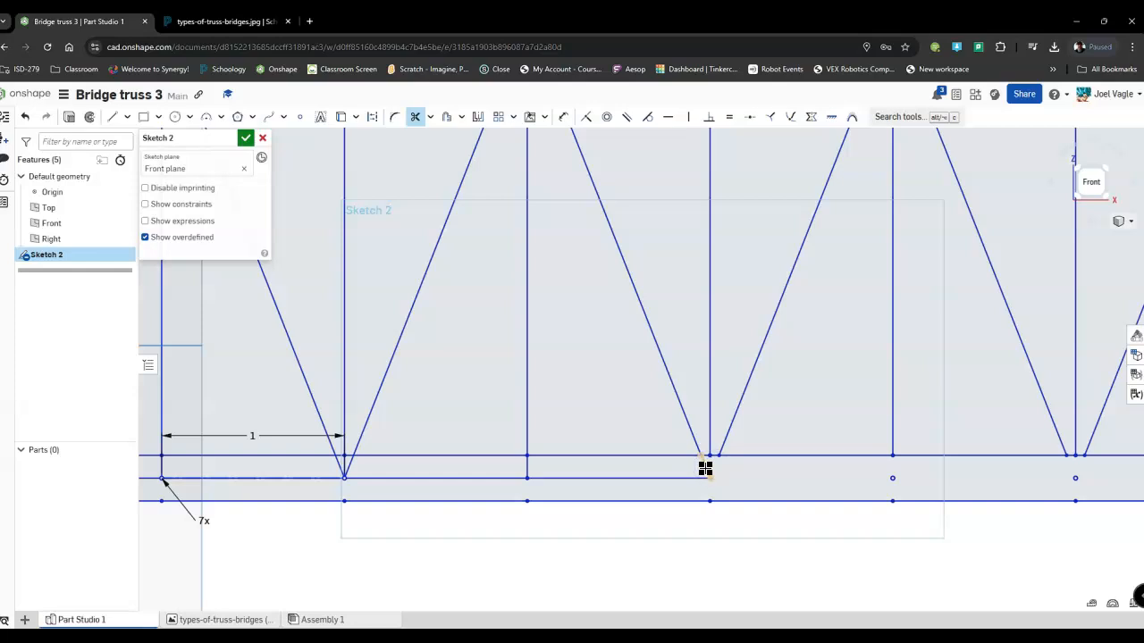
pyautogui.click(682, 481)
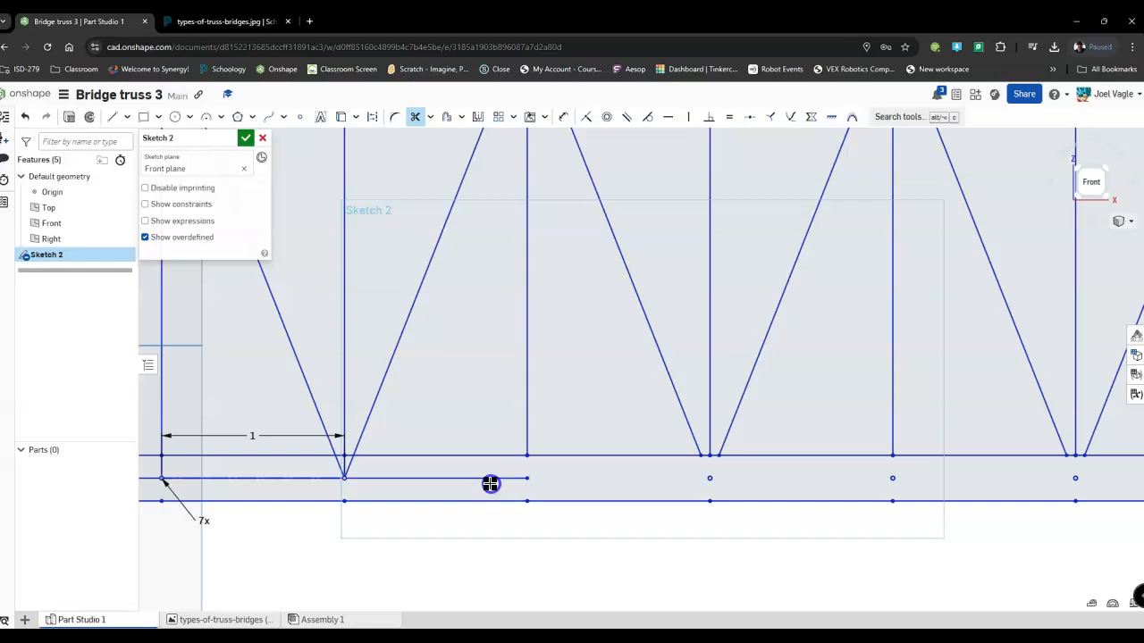
pyautogui.click(487, 479)
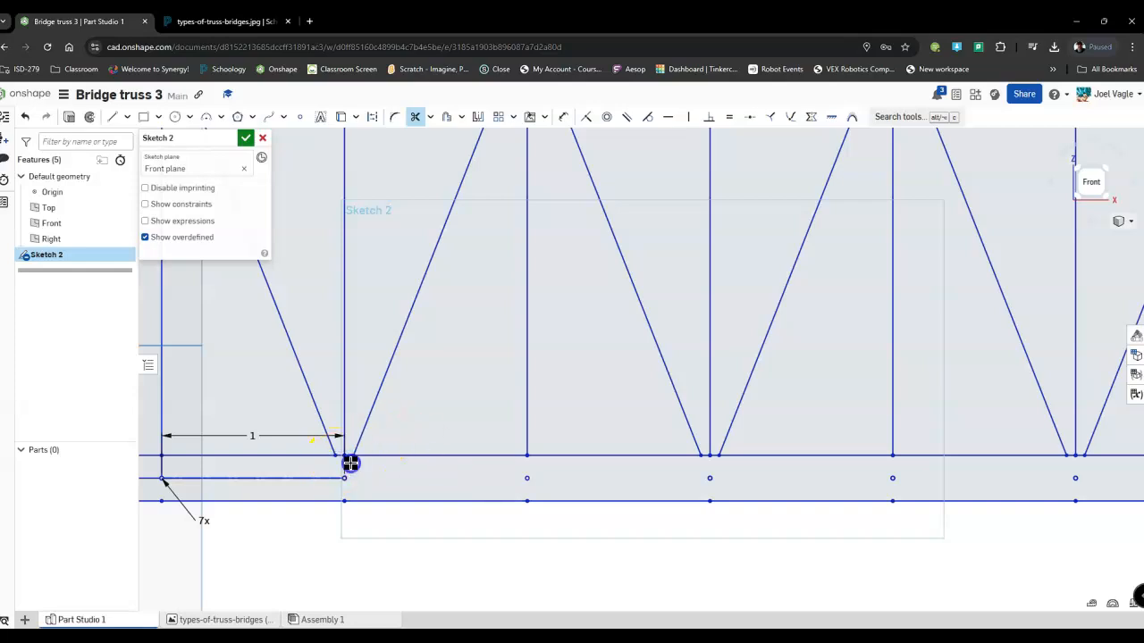
pyautogui.click(325, 480)
# Trim the original bottom chord segments and web member stubs in the panels left of the 1 in dimension.
pyautogui.moveTo(324, 480); pyautogui.dragTo(634, 492, button='middle')
pyautogui.click(425, 491)
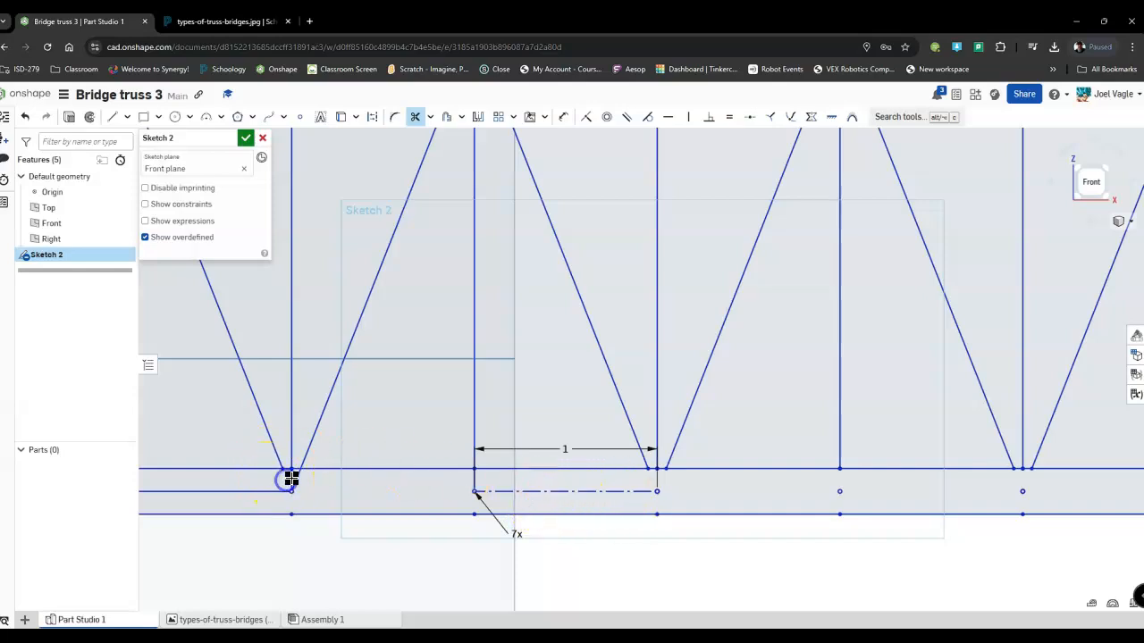
pyautogui.click(295, 477)
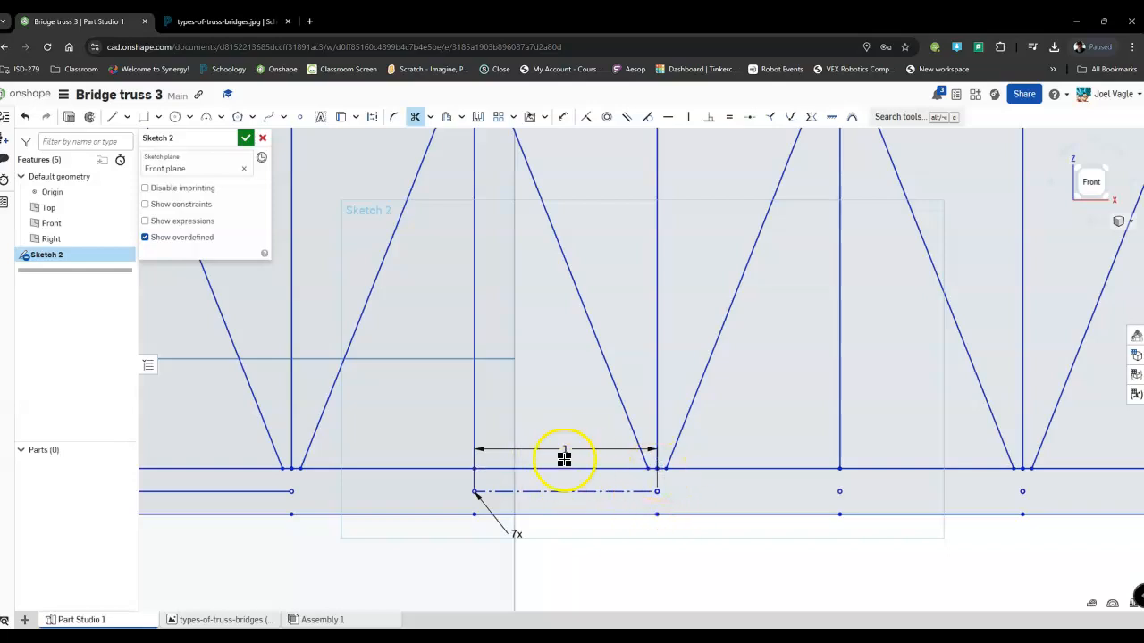
pyautogui.moveTo(322, 477)
pyautogui.mouseDown(button='middle')
pyautogui.moveTo(572, 498)
pyautogui.moveTo(587, 483)
pyautogui.mouseUp(button='middle')
pyautogui.click(560, 488)
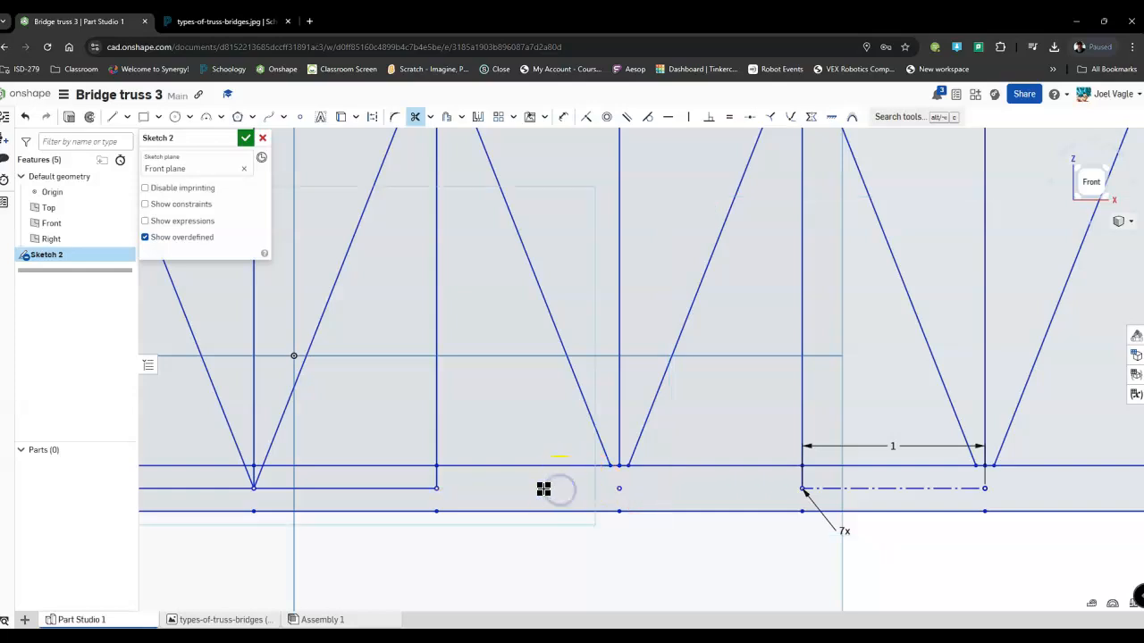
pyautogui.click(417, 485)
pyautogui.click(435, 480)
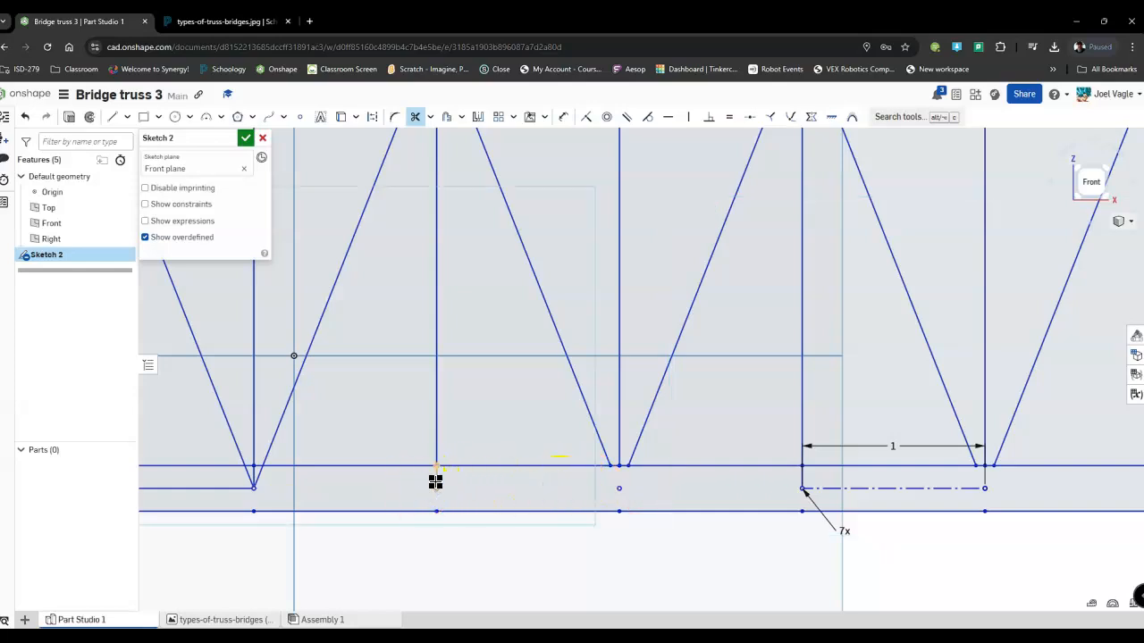
pyautogui.click(257, 483)
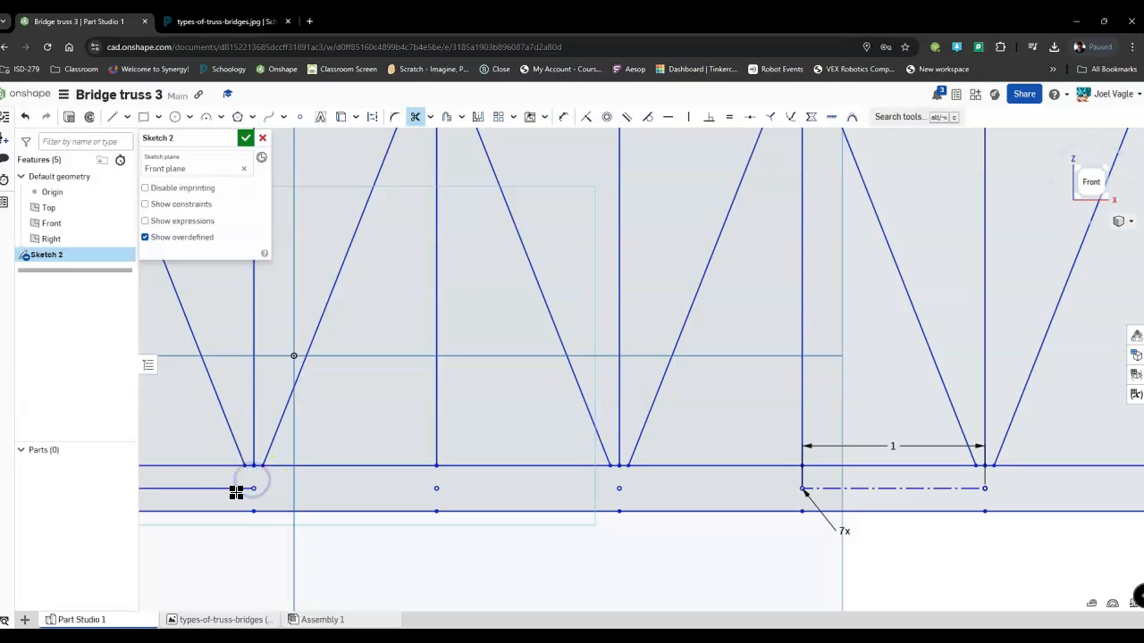
# Trim the last original bottom chord segment and the first vertical member's stub near the lower left corner.
pyautogui.moveTo(202, 474)
pyautogui.mouseDown(button='middle')
pyautogui.moveTo(449, 531)
pyautogui.moveTo(539, 528)
pyautogui.mouseUp(button='middle')
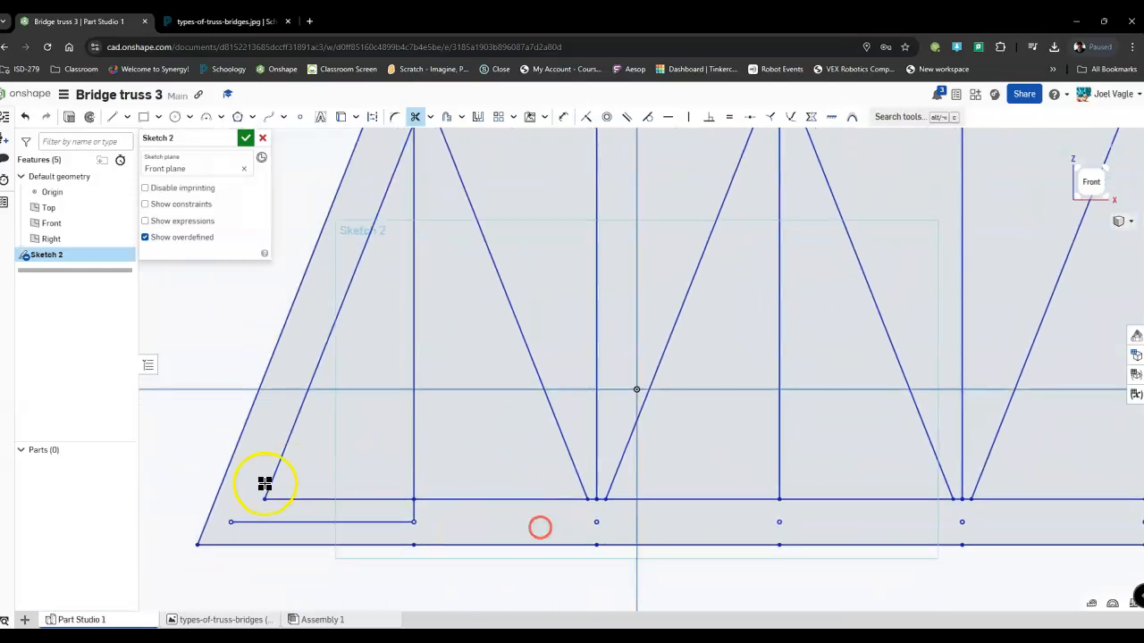
pyautogui.click(278, 522)
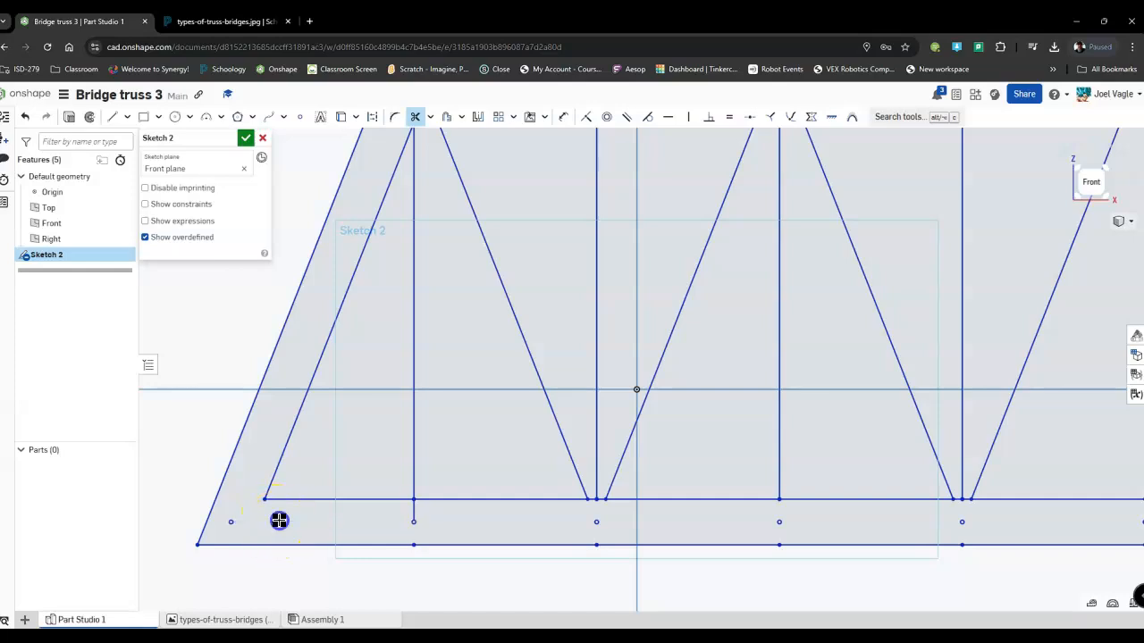
pyautogui.scroll(-2, 626, 465)
pyautogui.click(450, 501)
pyautogui.scroll(-3, 745, 434)
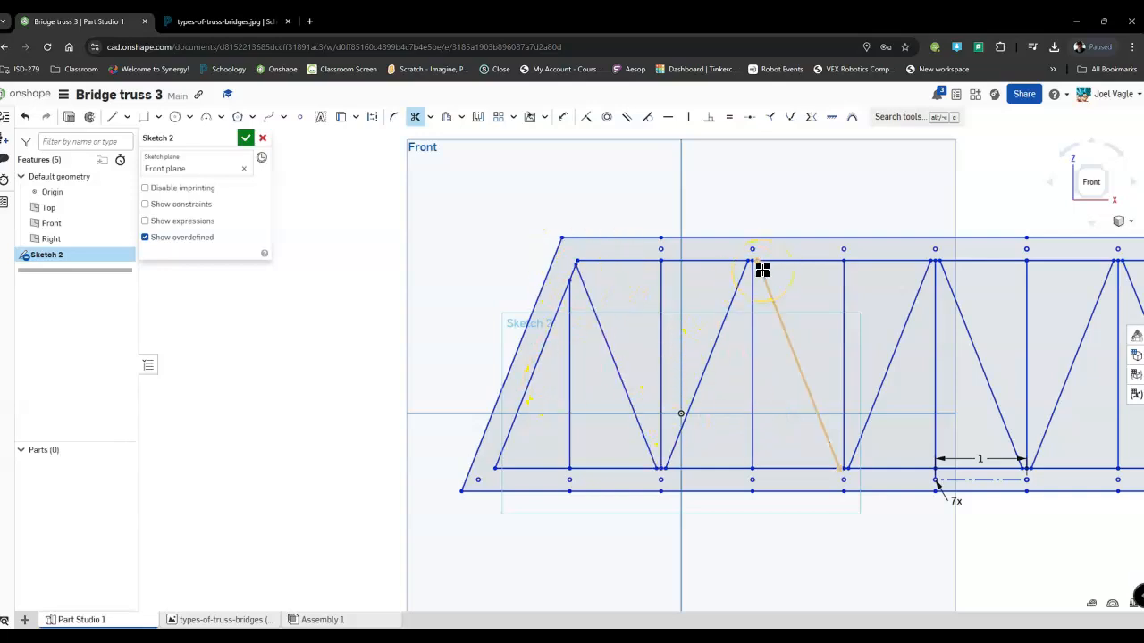
pyautogui.click(532, 117)
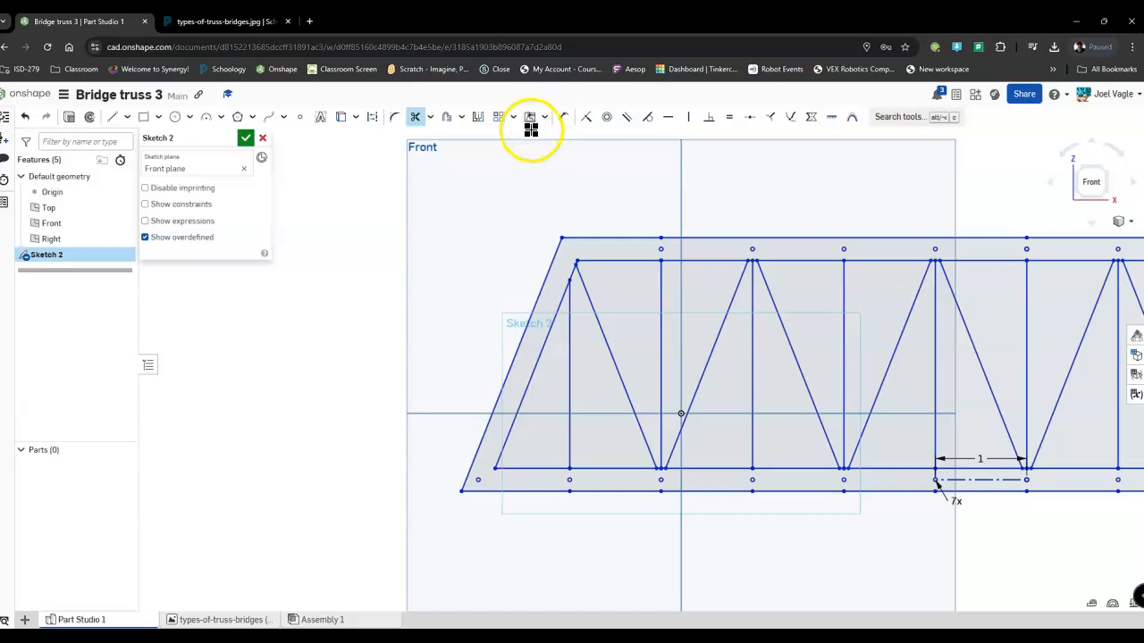
pyautogui.click(520, 146)
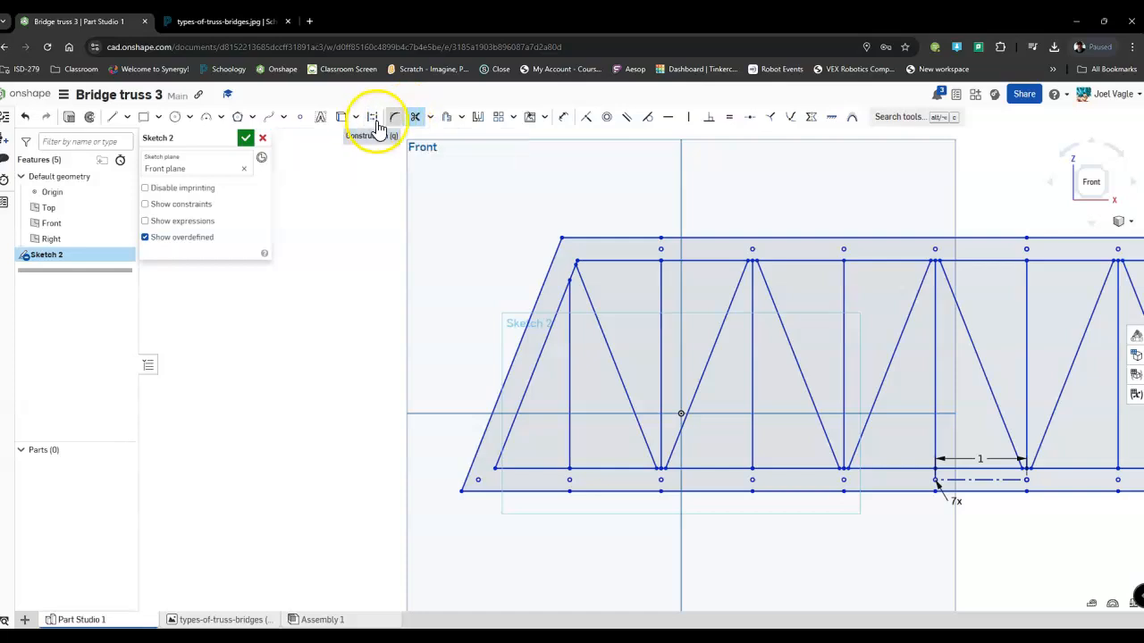
# Offset the first vertical web member at the truss's left end 0.125 in to its right side.
pyautogui.click(449, 117)
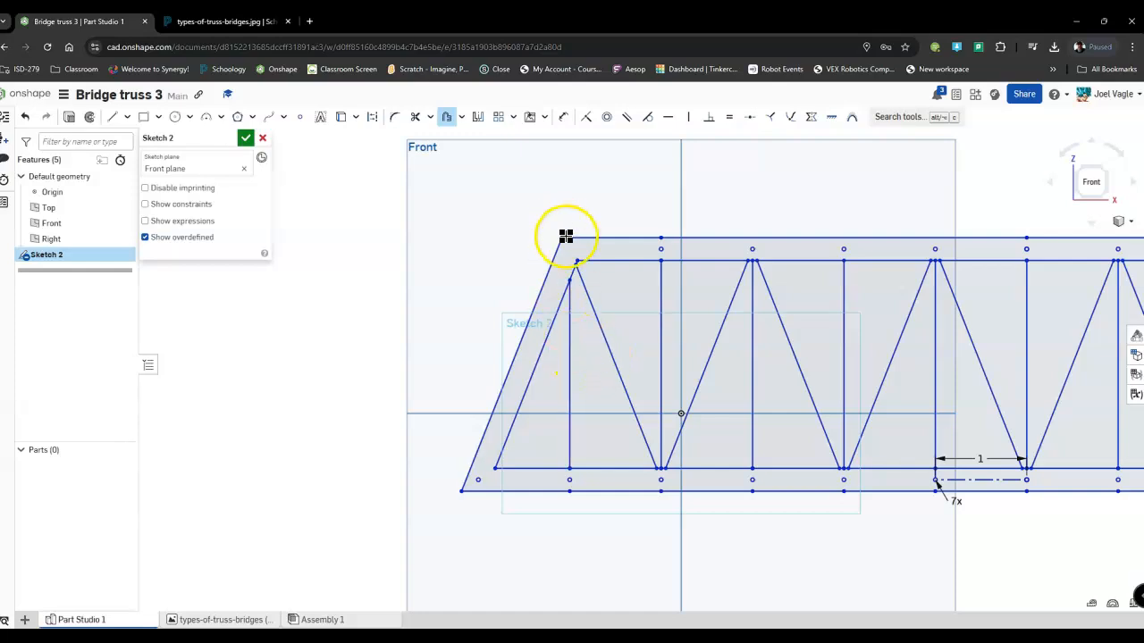
pyautogui.click(570, 348)
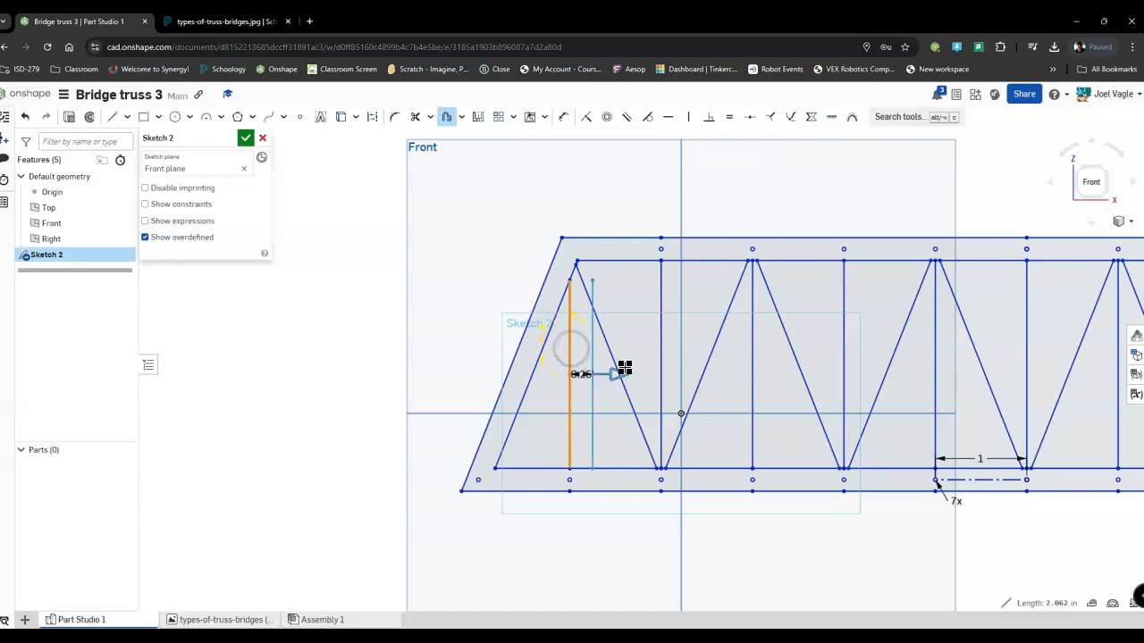
pyautogui.scroll(5, 559, 389)
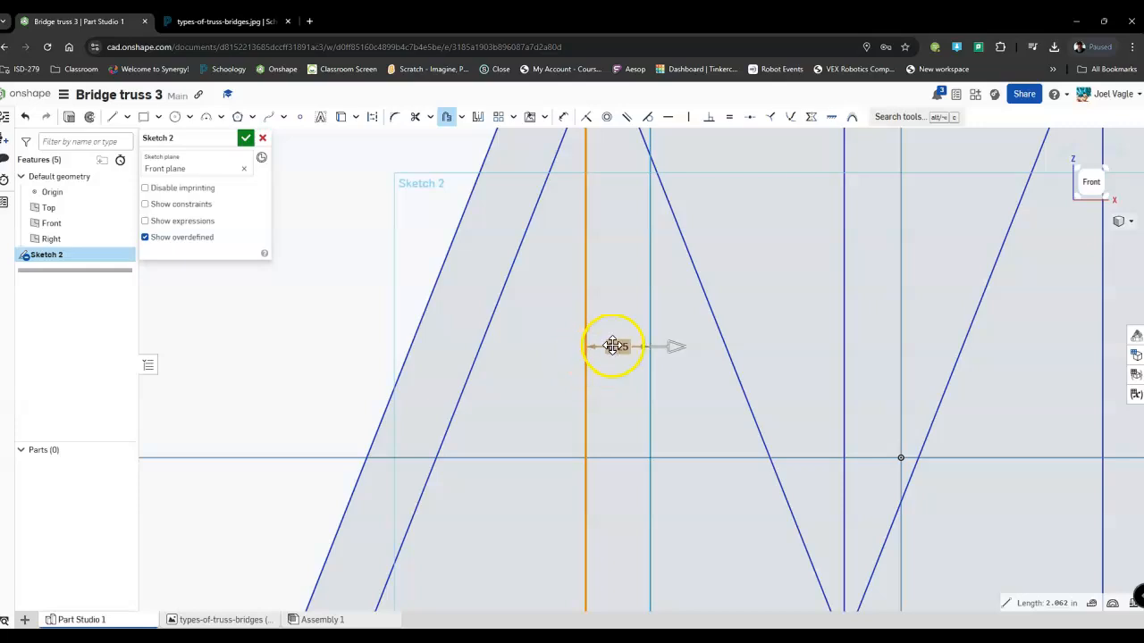
pyautogui.doubleClick(615, 347)
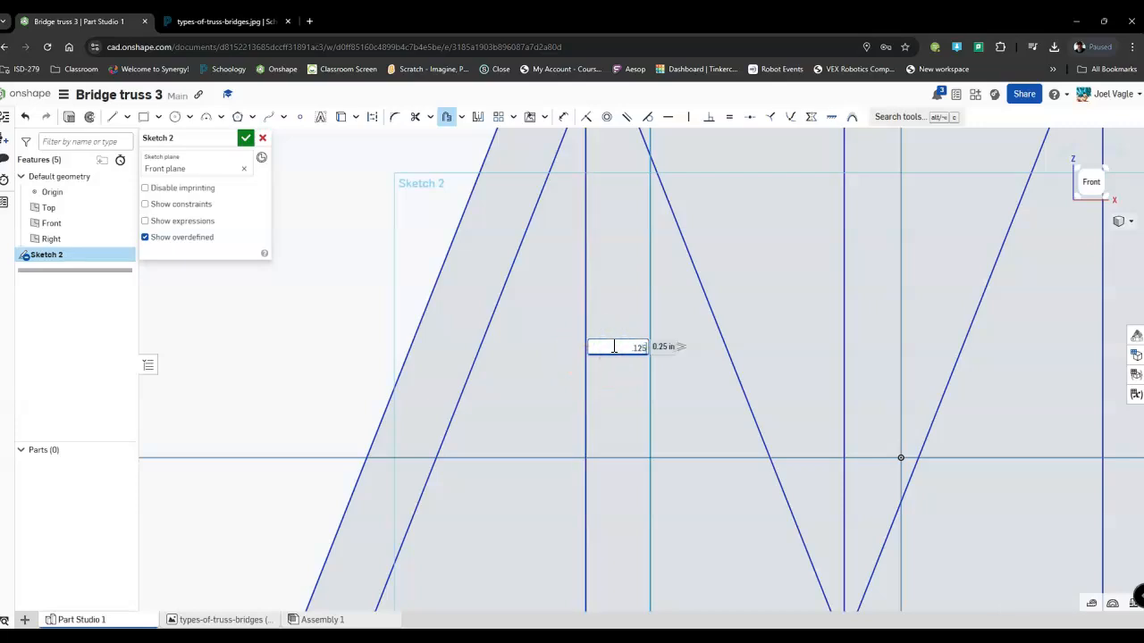
pyautogui.press('Return')
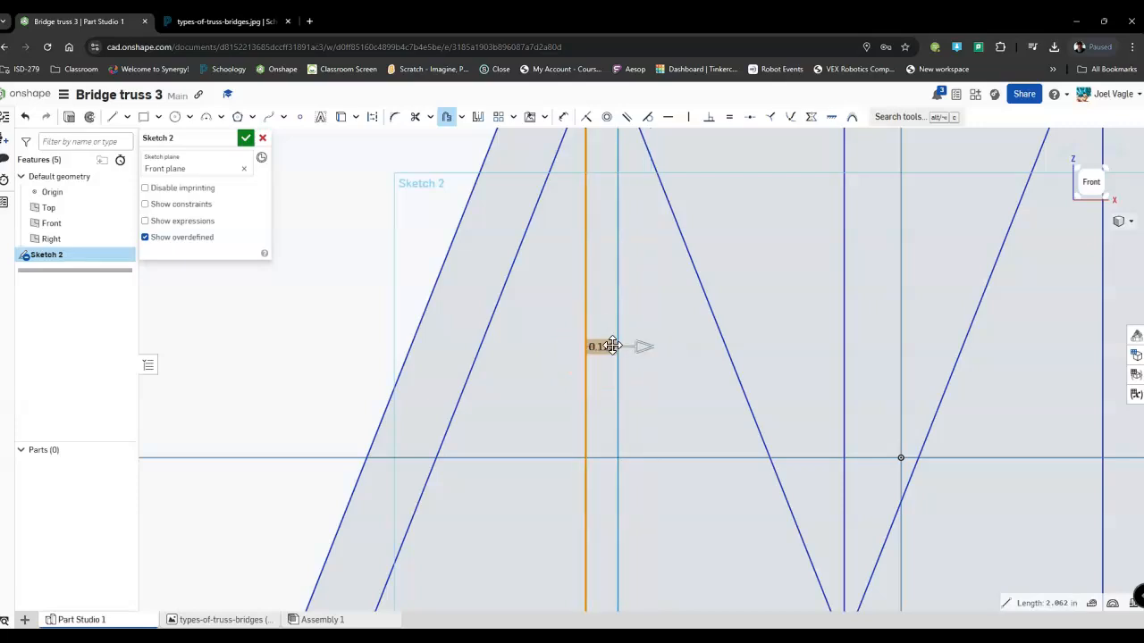
pyautogui.scroll(-3, 618, 346)
pyautogui.click(752, 350)
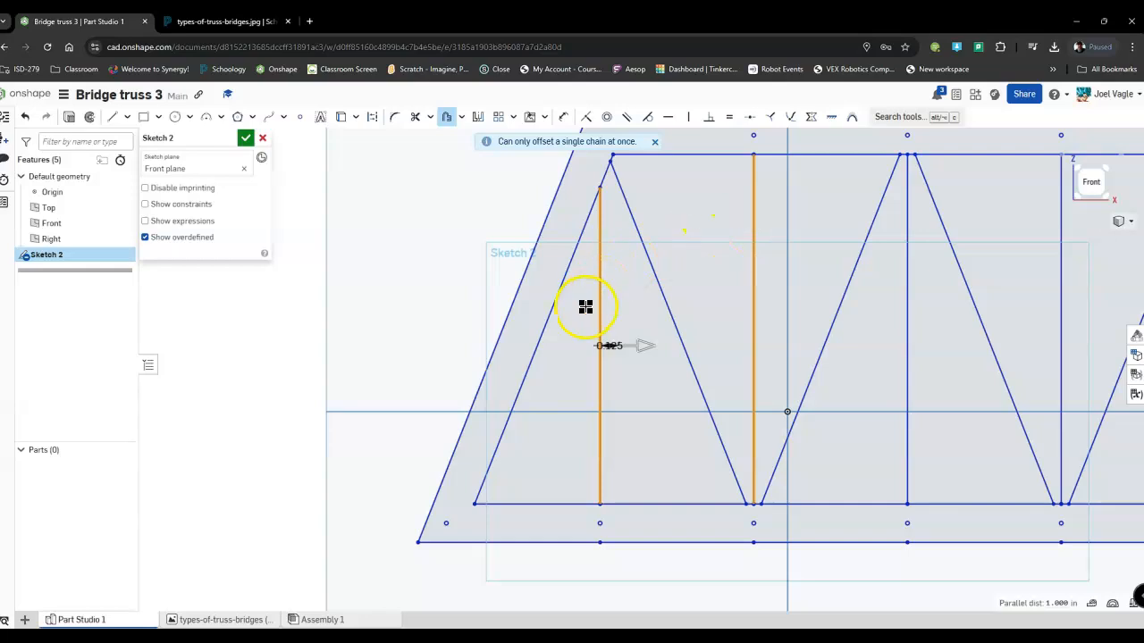
pyautogui.click(754, 302)
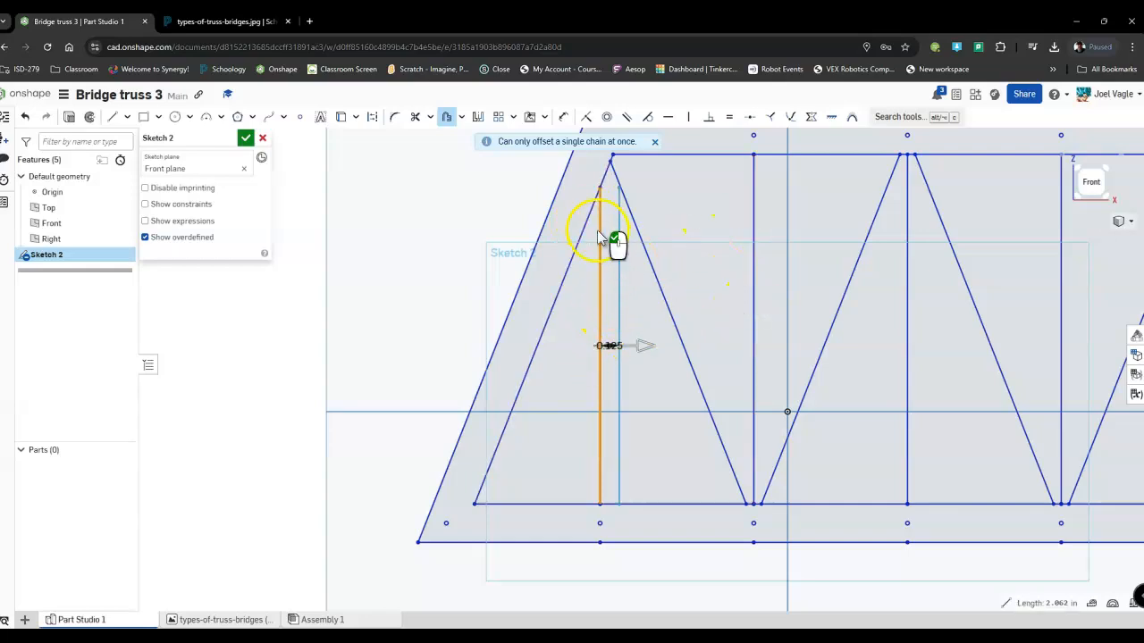
pyautogui.click(630, 367)
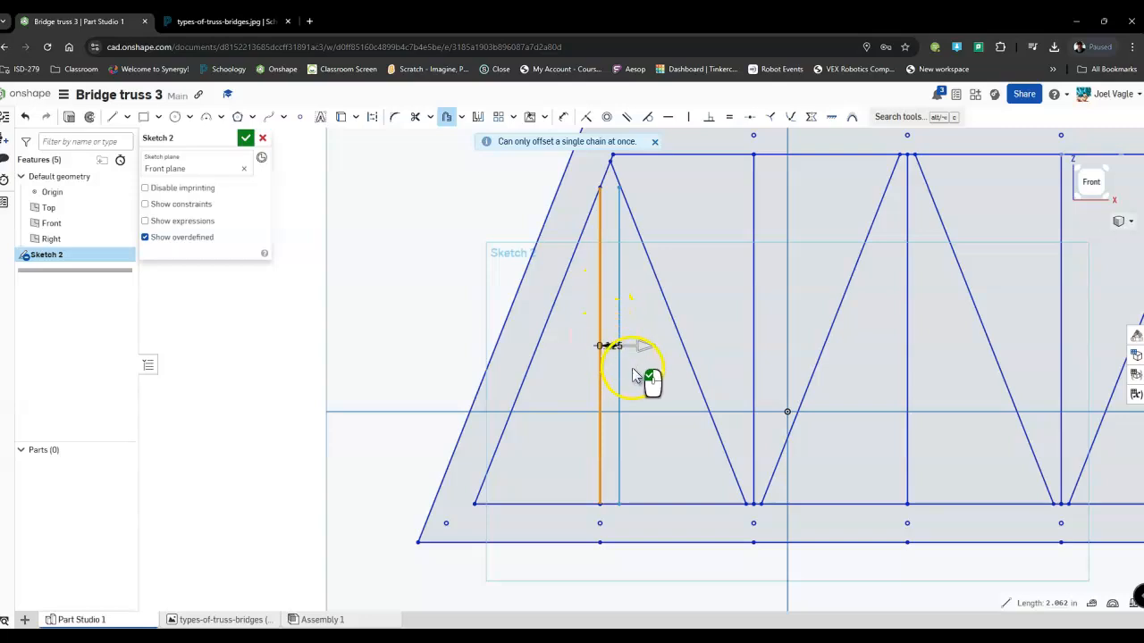
# Offset the same first vertical member 0.125 in to its left side.
pyautogui.click(599, 375)
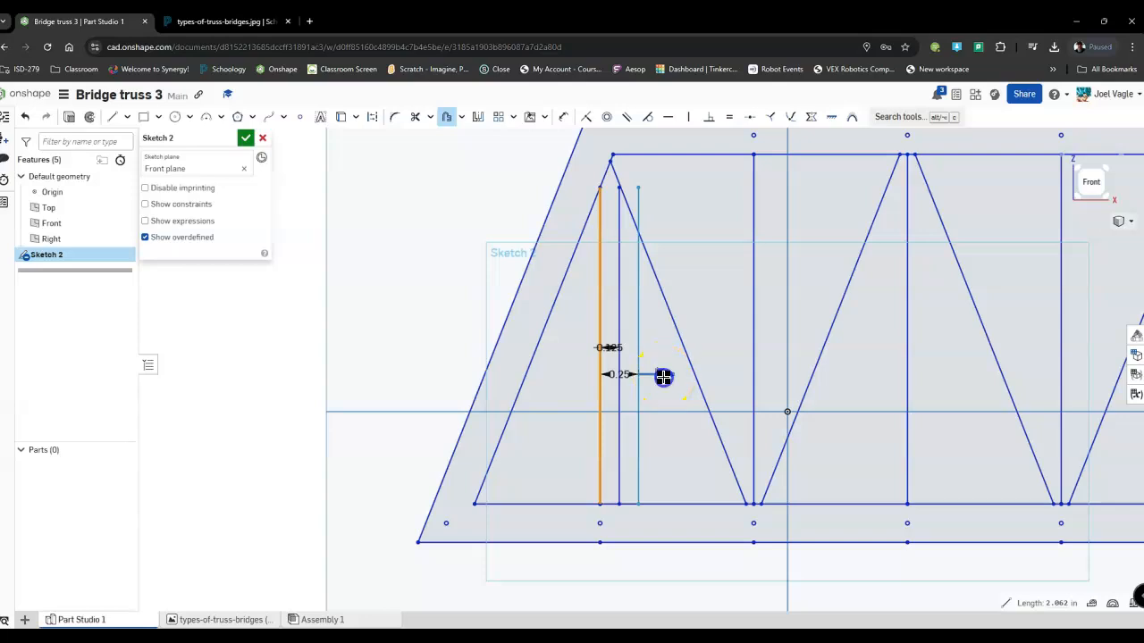
pyautogui.click(576, 374)
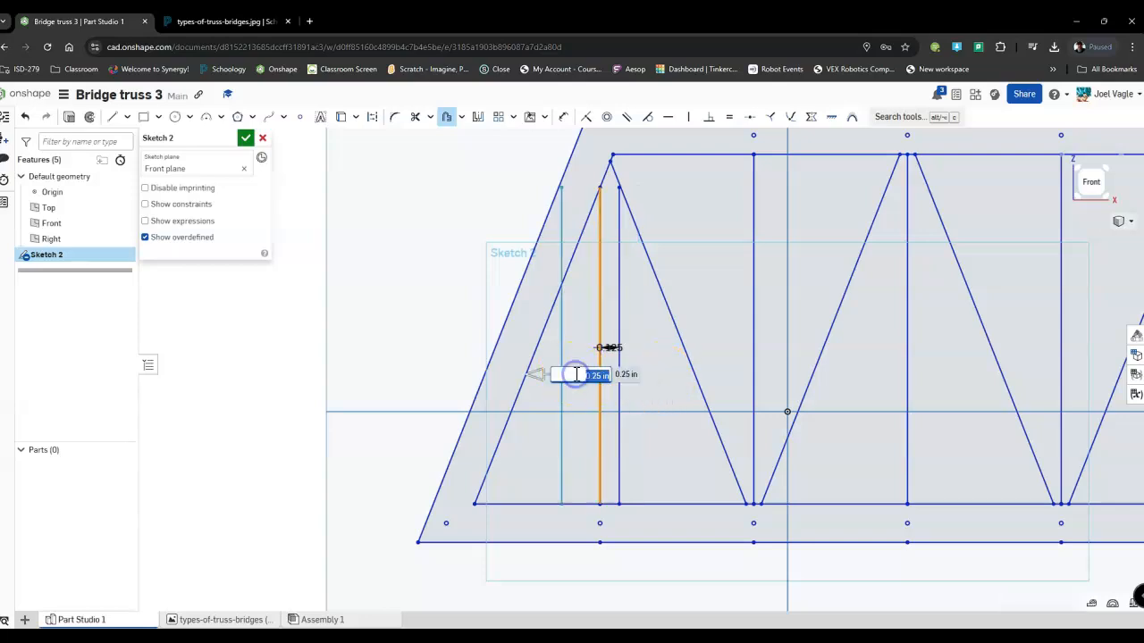
pyautogui.press('Return')
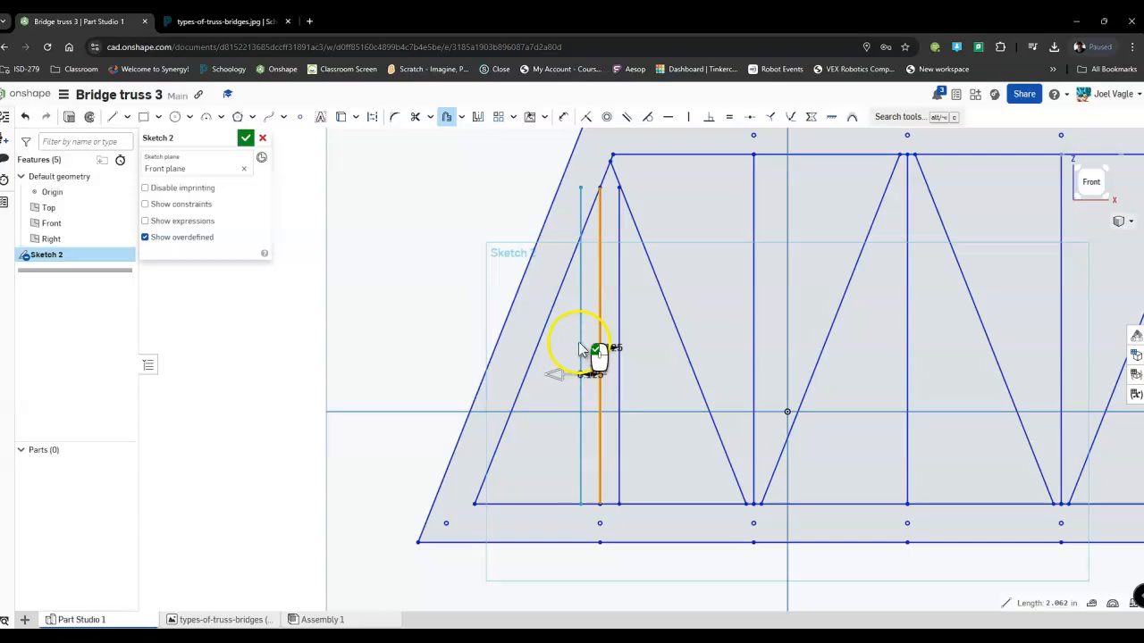
pyautogui.click(541, 418)
# Offset the first diagonal web member 0.125 in to both sides.
pyautogui.click(659, 278)
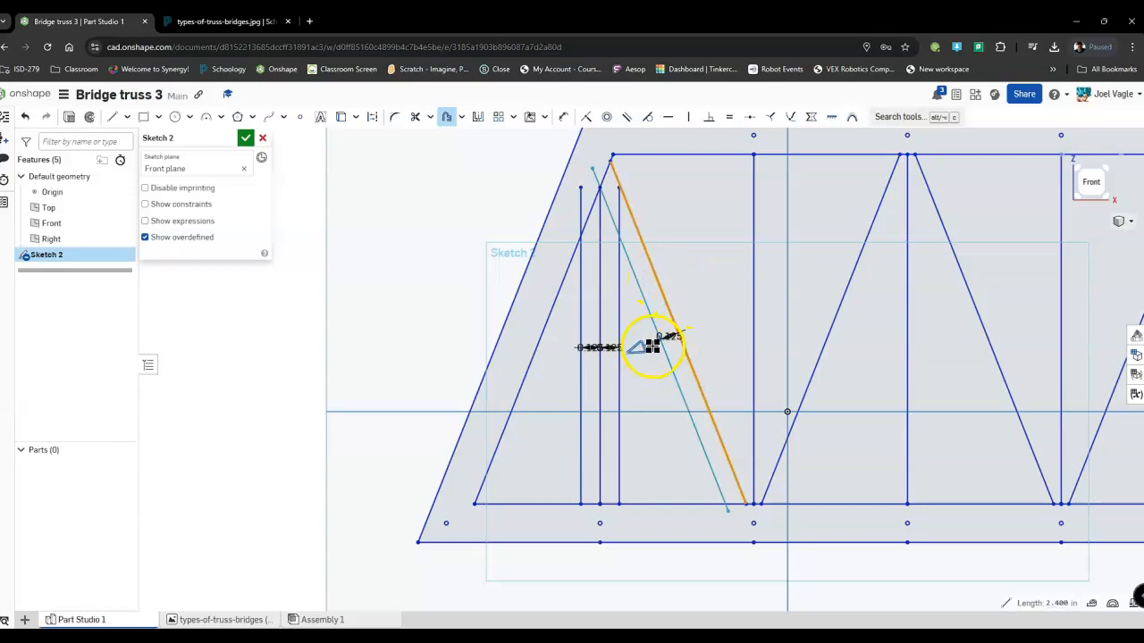
pyautogui.click(675, 398)
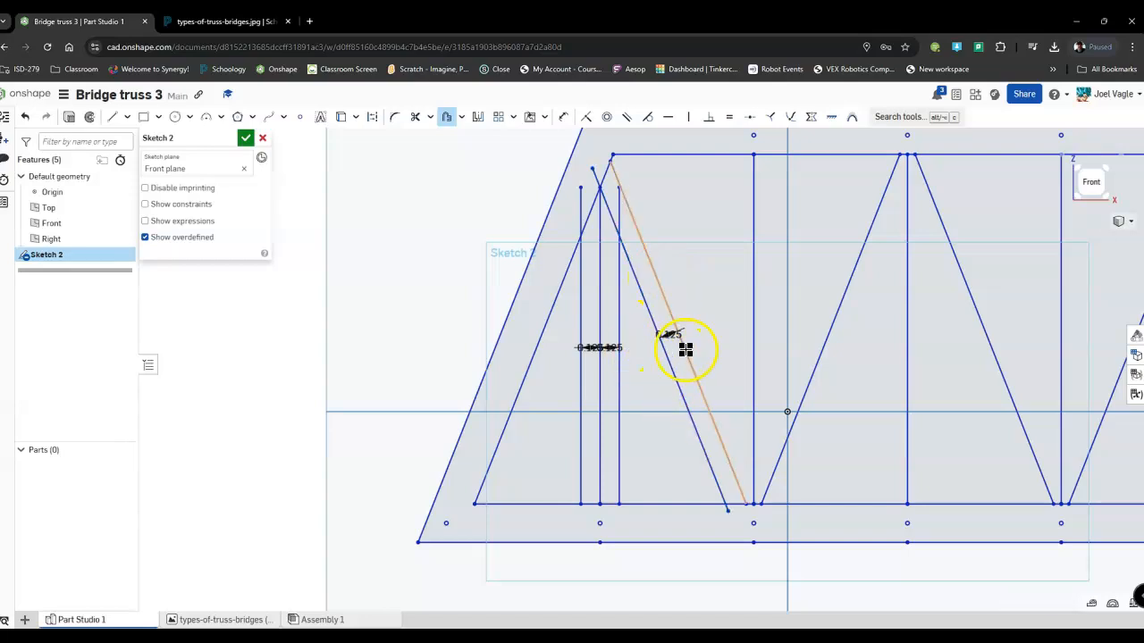
pyautogui.click(685, 348)
pyautogui.click(645, 339)
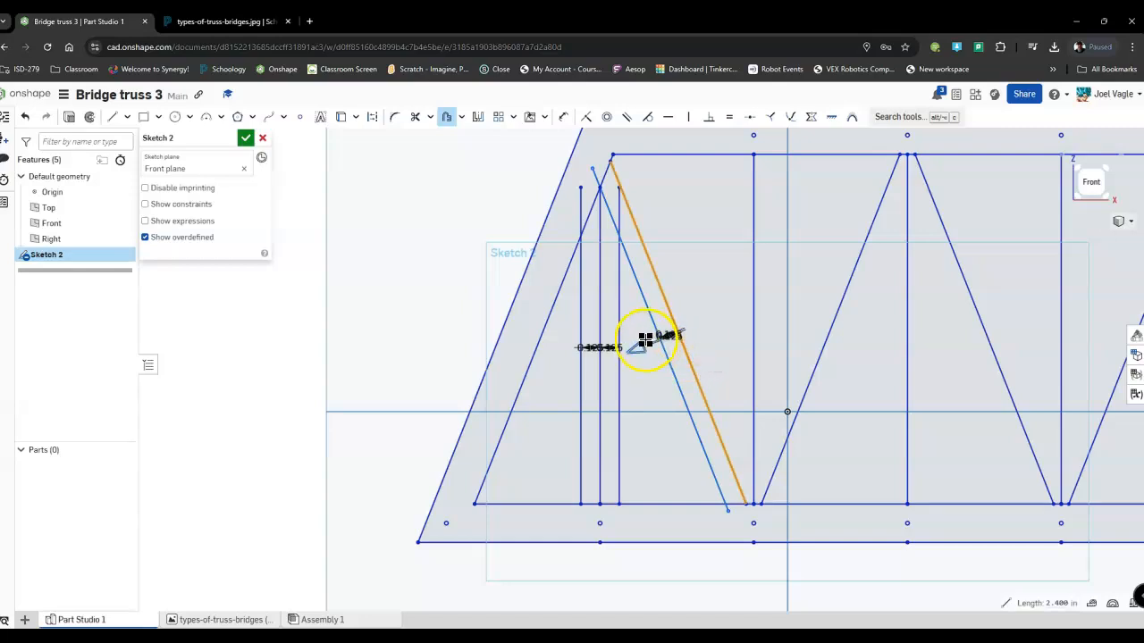
pyautogui.click(717, 311)
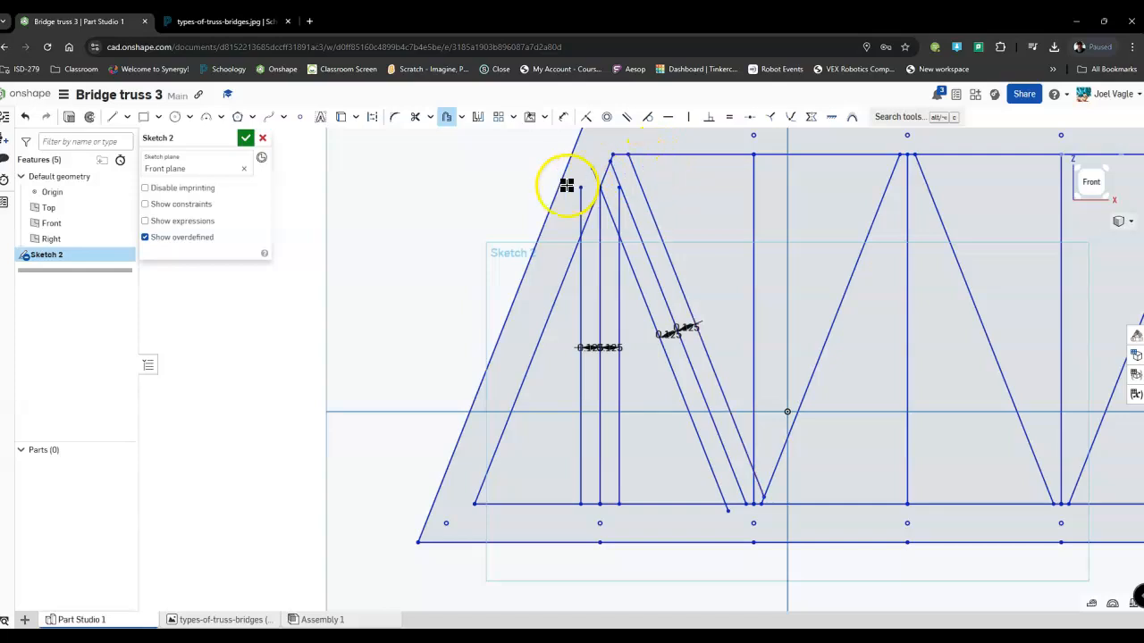
# Offset the second vertical web member 0.125 in to both sides.
pyautogui.click(754, 295)
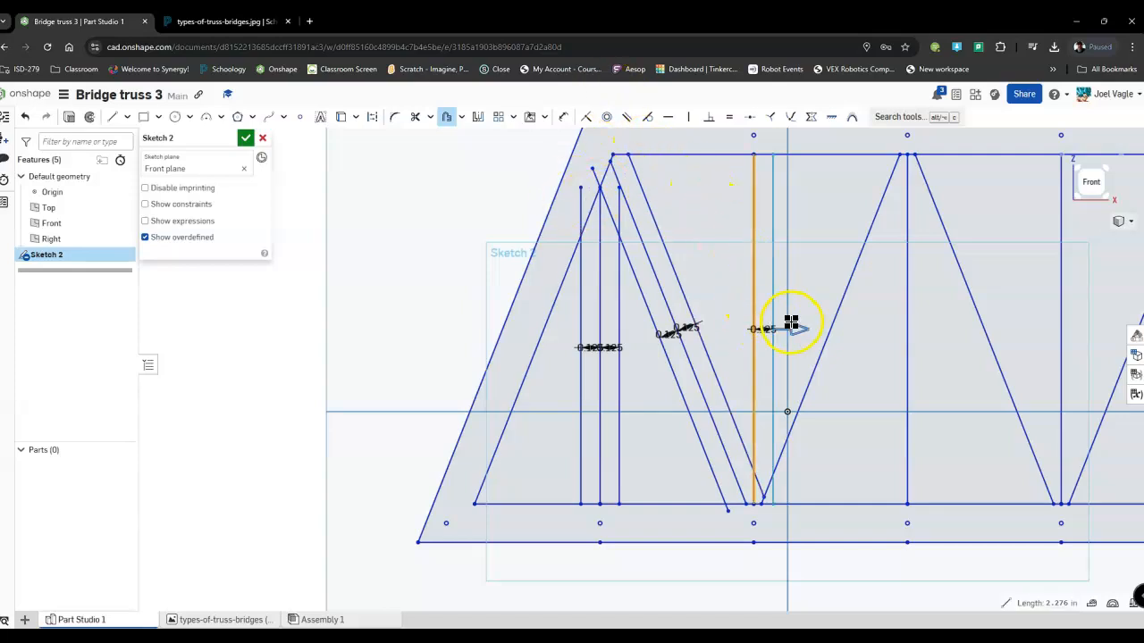
pyautogui.click(813, 277)
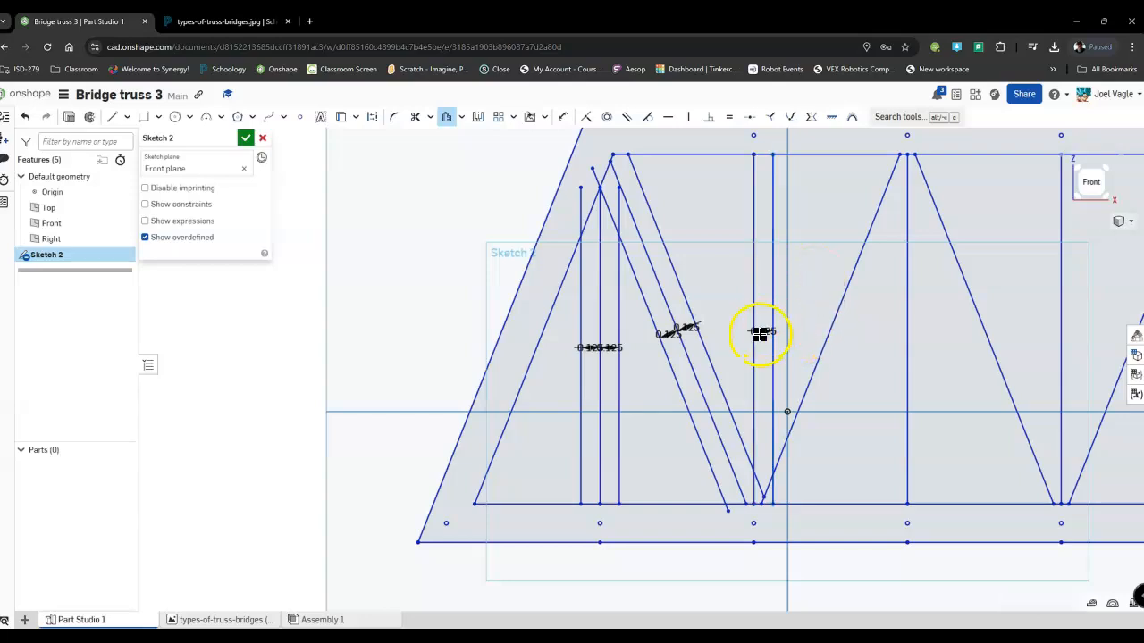
pyautogui.click(755, 314)
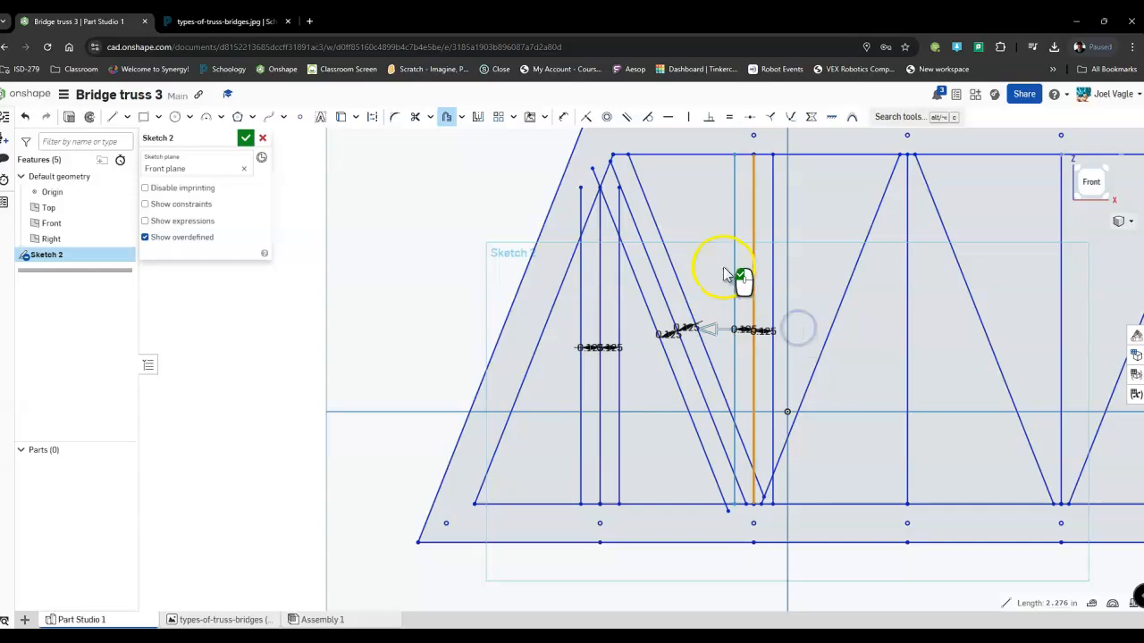
pyautogui.click(707, 237)
# Offset the second diagonal web member, rising right from the second vertical's base, 0.125 in to both sides.
pyautogui.scroll(3, 710, 235)
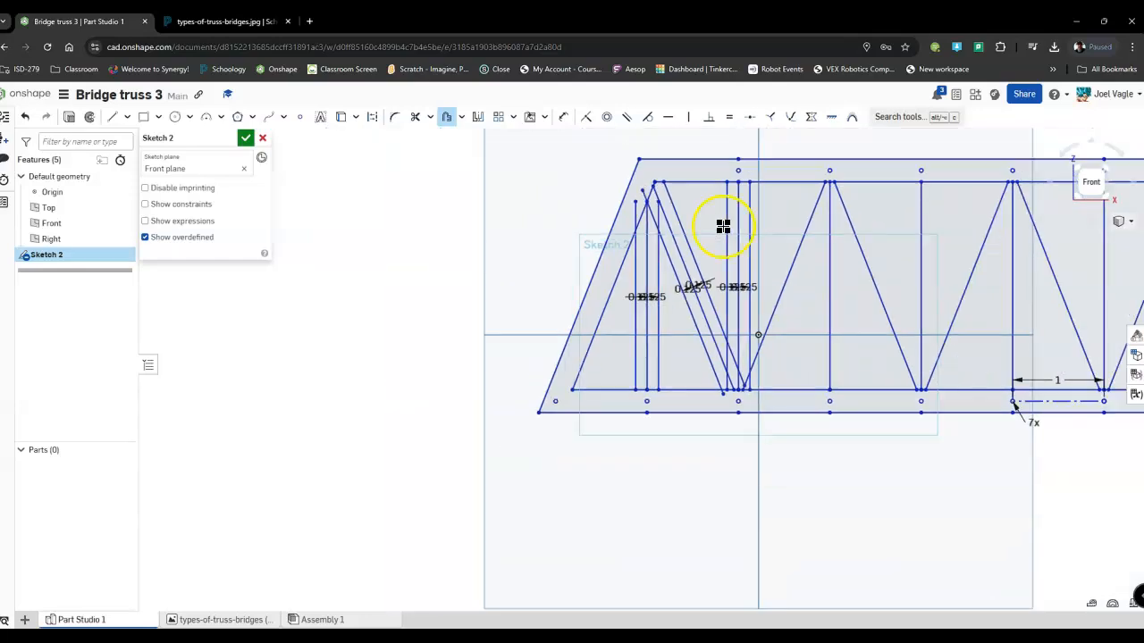
pyautogui.click(790, 270)
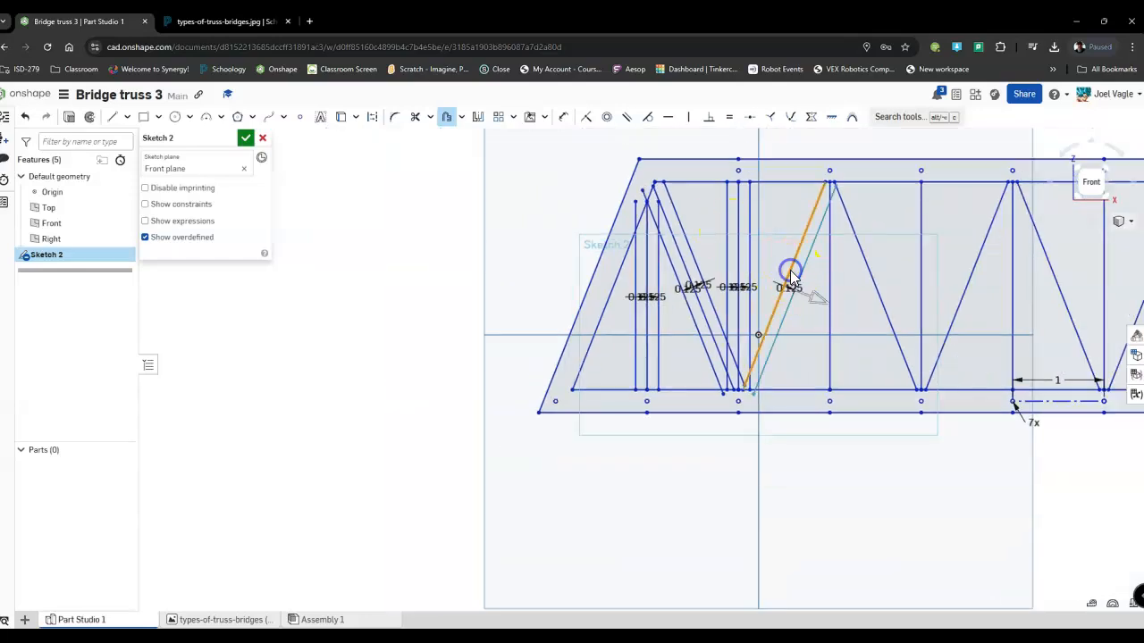
pyautogui.click(803, 348)
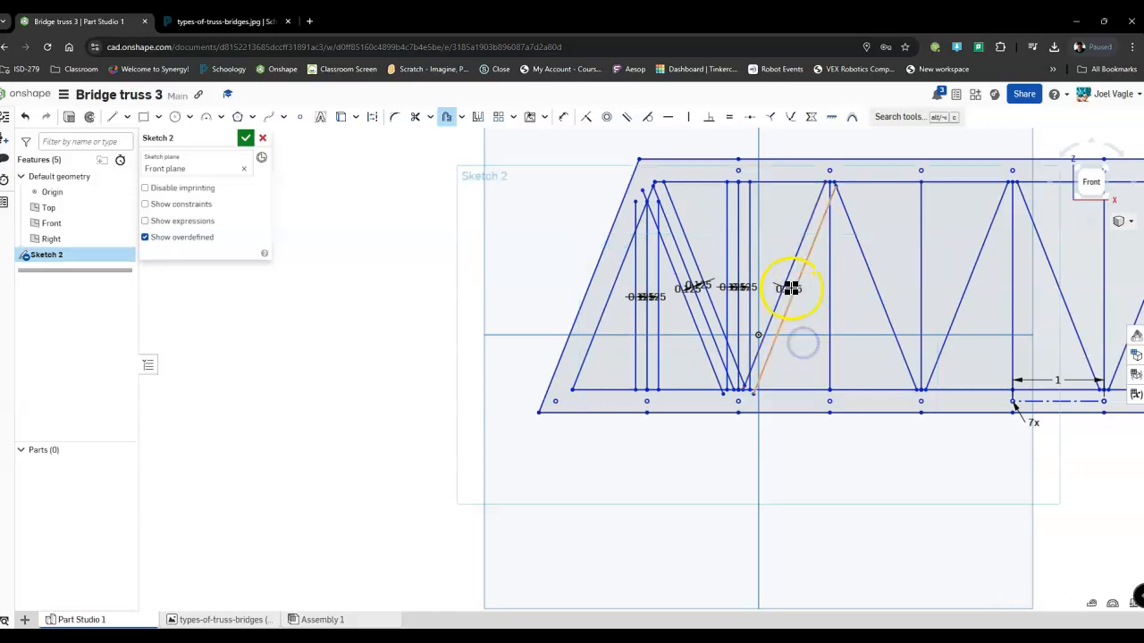
pyautogui.click(786, 277)
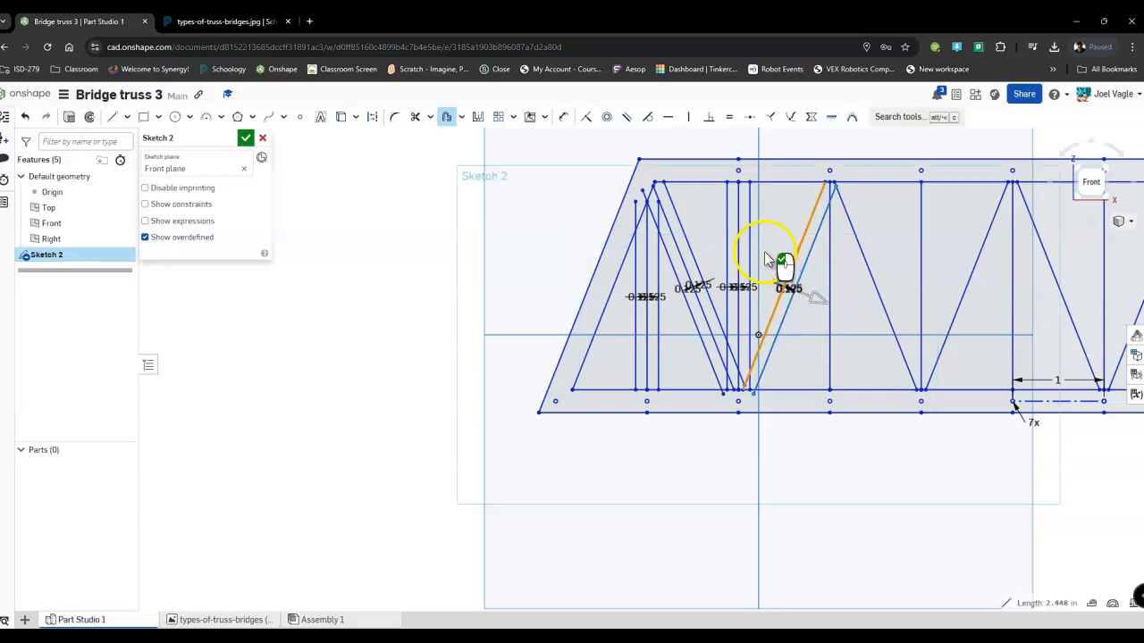
pyautogui.click(813, 287)
pyautogui.click(761, 214)
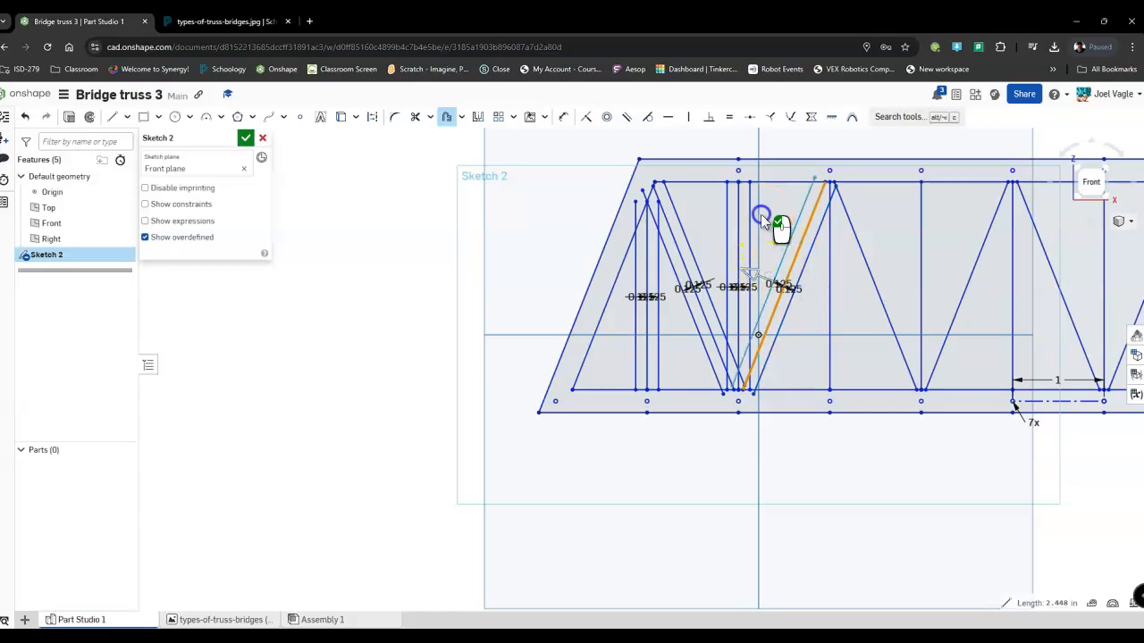
# Offset the third vertical web member 0.125 in to both sides.
pyautogui.click(829, 268)
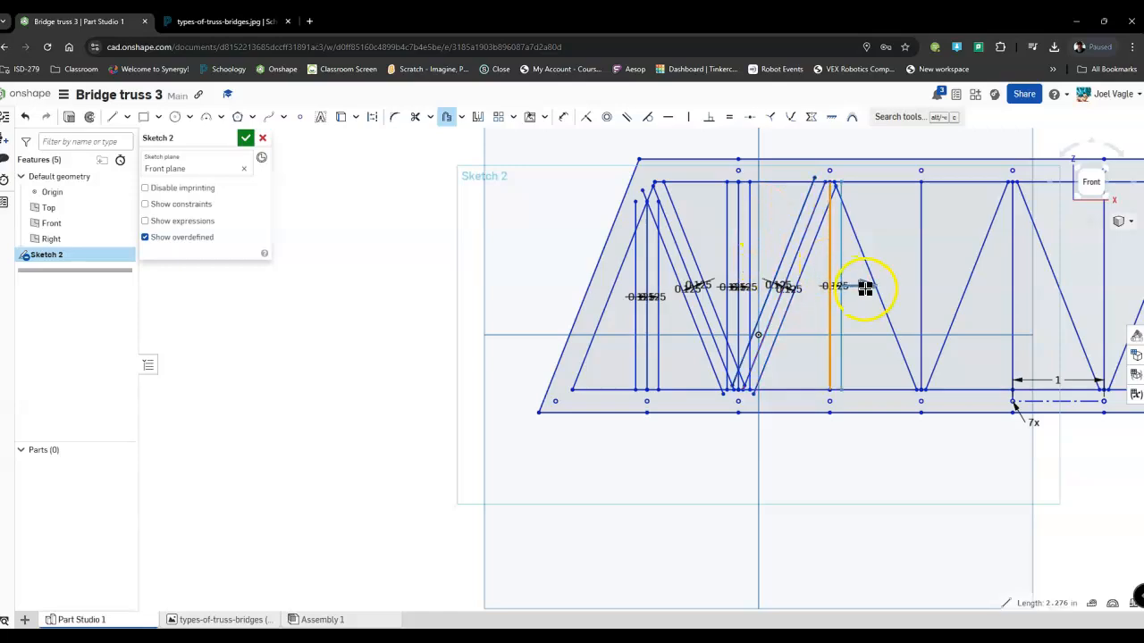
pyautogui.click(863, 323)
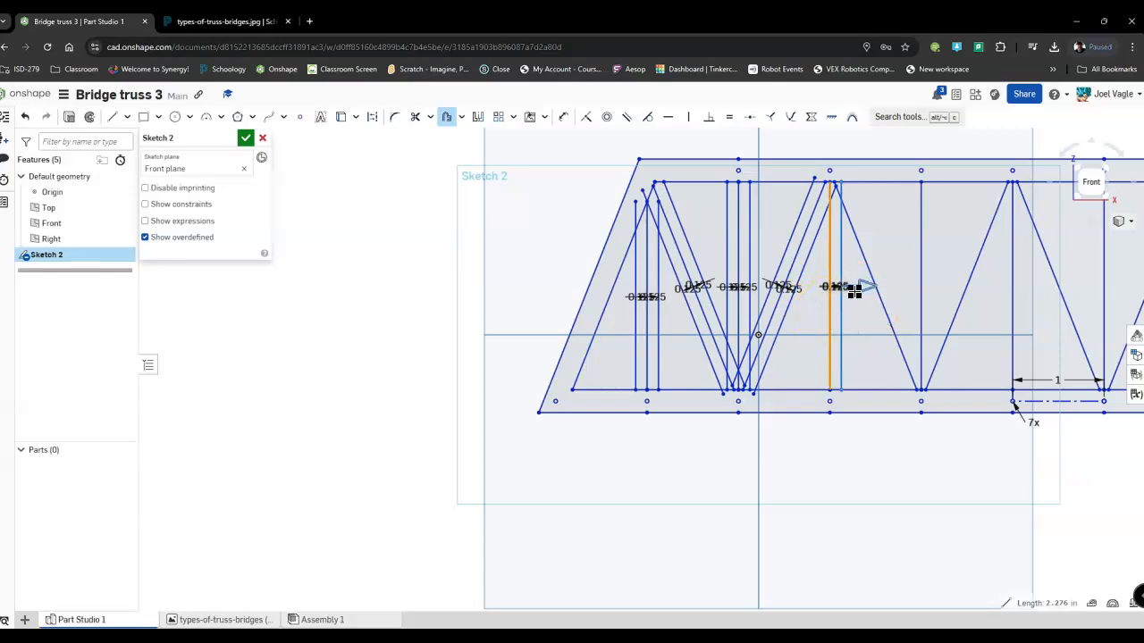
pyautogui.click(807, 302)
pyautogui.click(802, 316)
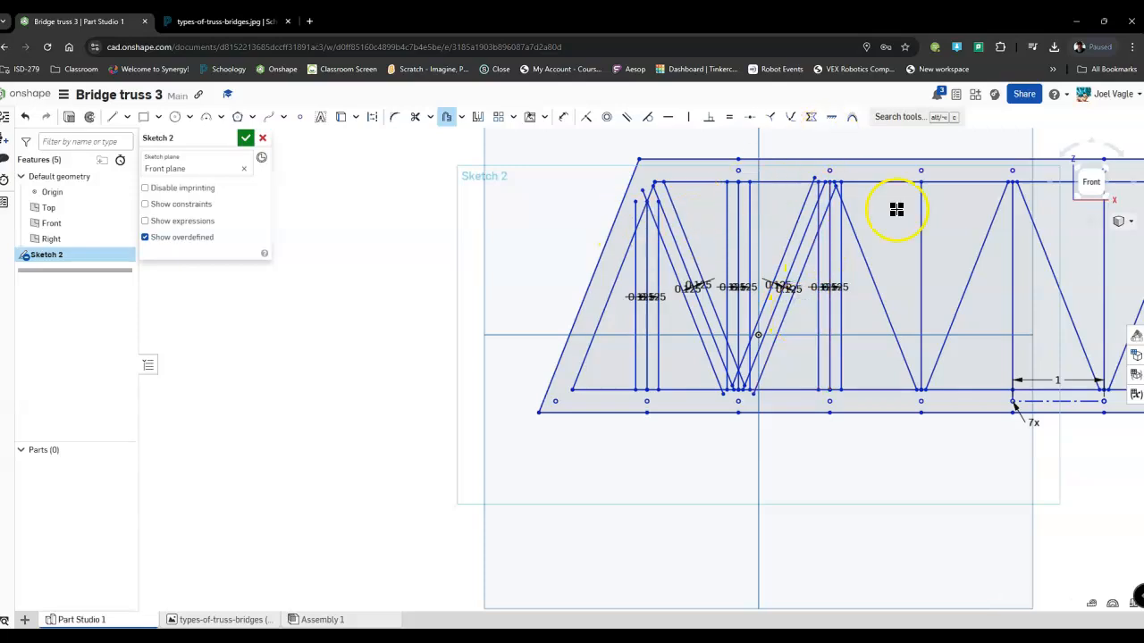
# Trim the chord end, line stubs and original centerlines of the first vertical and diagonal around the truss's upper left joint.
pyautogui.moveTo(896, 209); pyautogui.dragTo(638, 215, button='middle')
pyautogui.moveTo(845, 256); pyautogui.dragTo(1069, 307, button='middle')
pyautogui.click(415, 117)
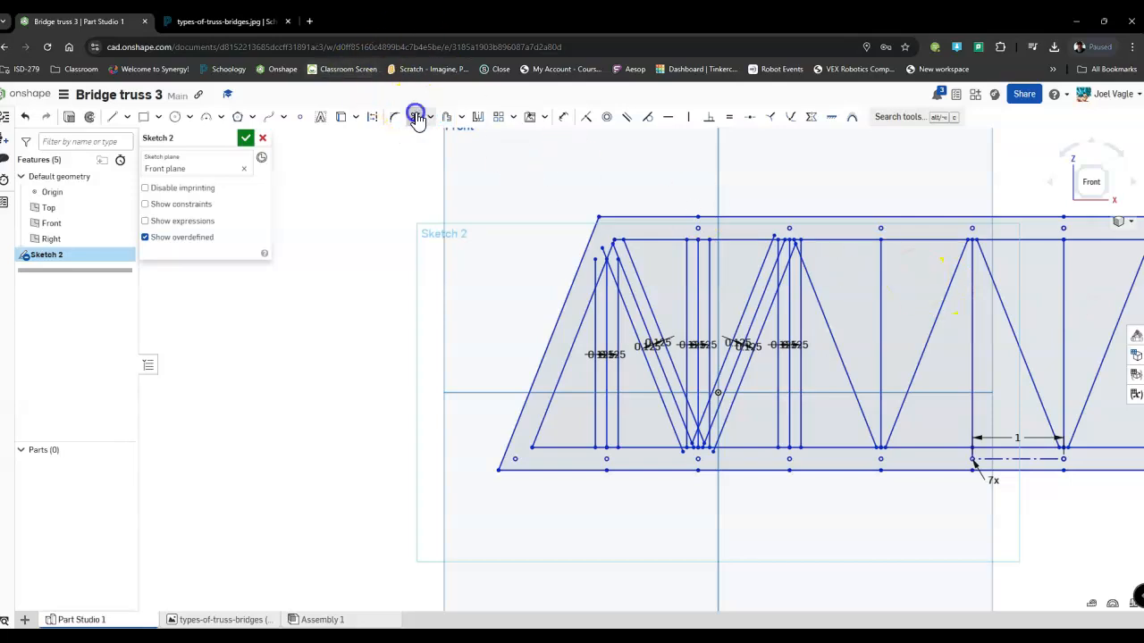
pyautogui.scroll(5, 643, 286)
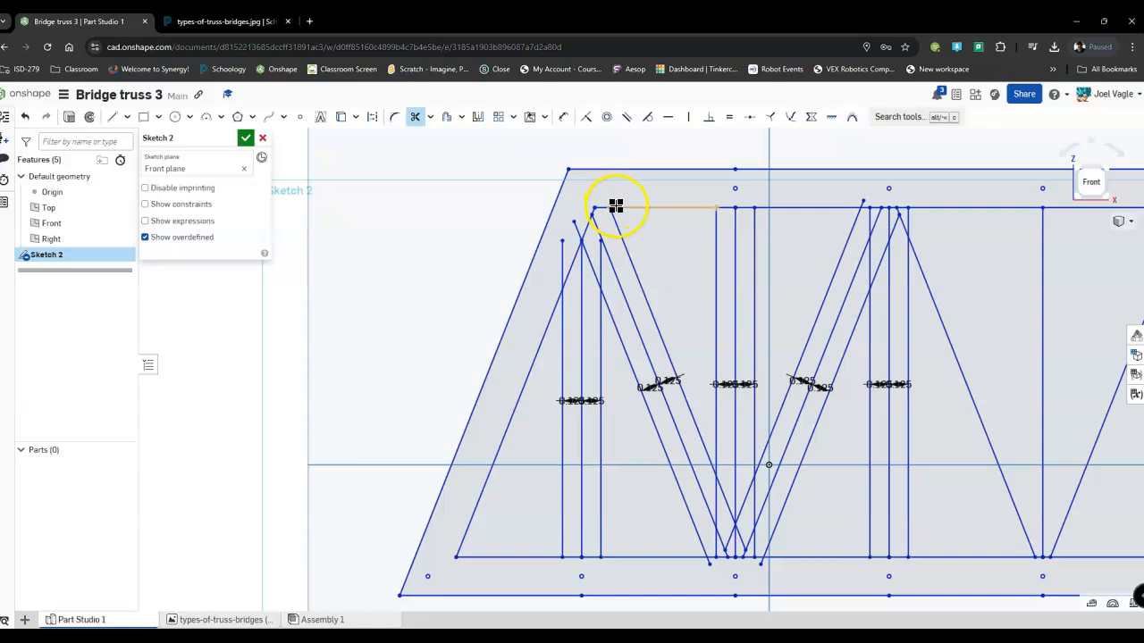
pyautogui.click(586, 221)
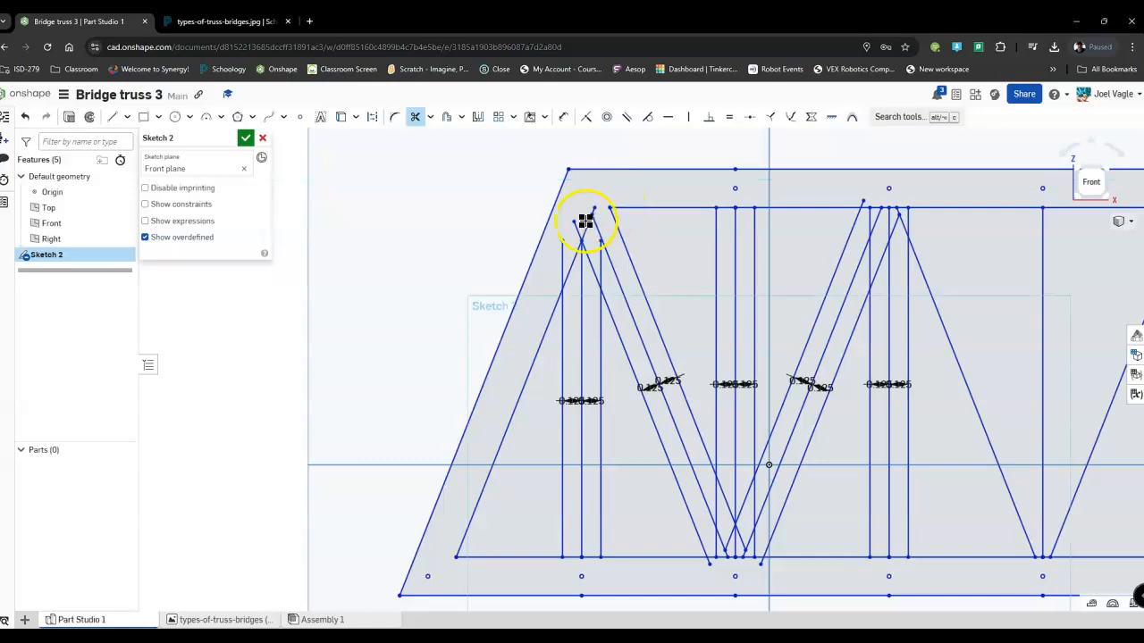
pyautogui.click(598, 225)
pyautogui.click(592, 211)
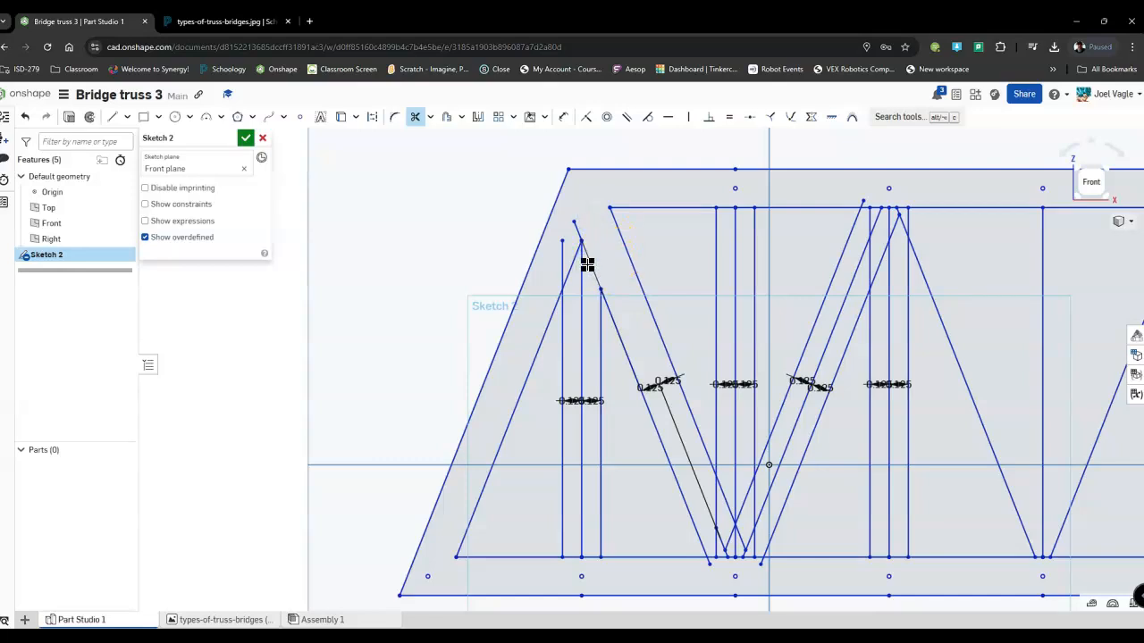
pyautogui.click(576, 230)
pyautogui.click(578, 252)
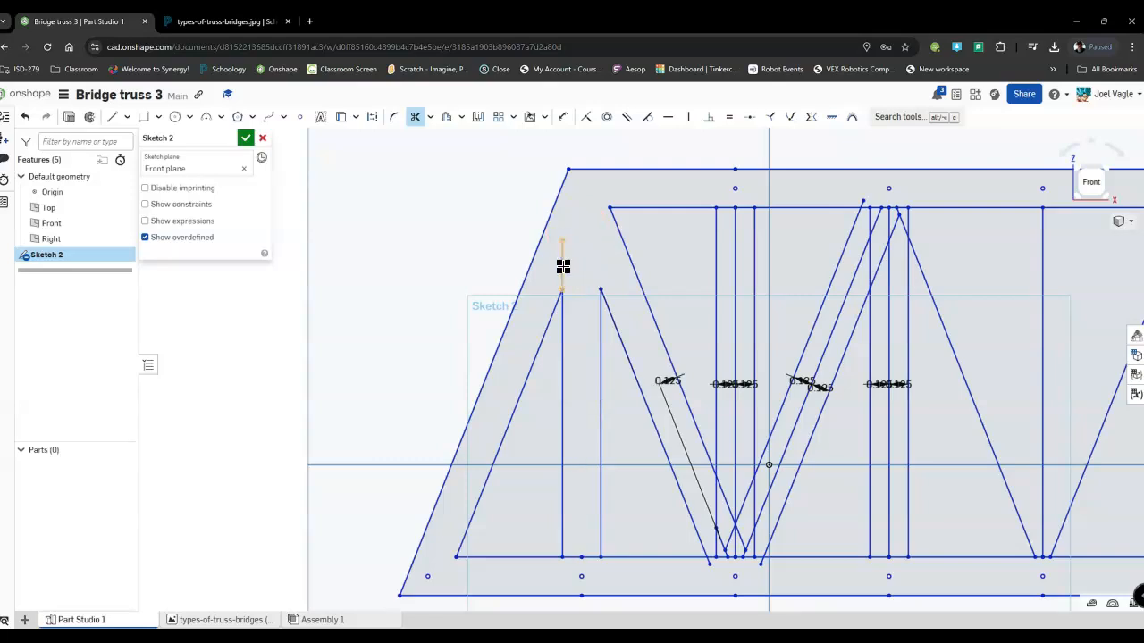
# Trim the bottom chord across the first vertical's base and the chord segments and line stubs at the second vertical's bottom joint.
pyautogui.click(576, 558)
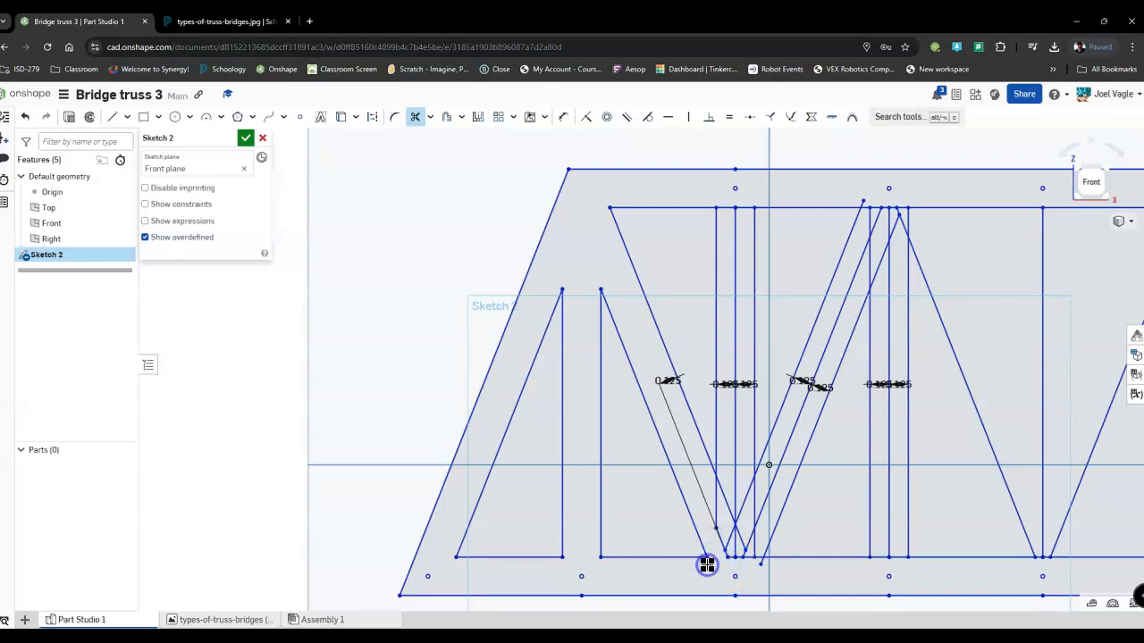
pyautogui.click(761, 568)
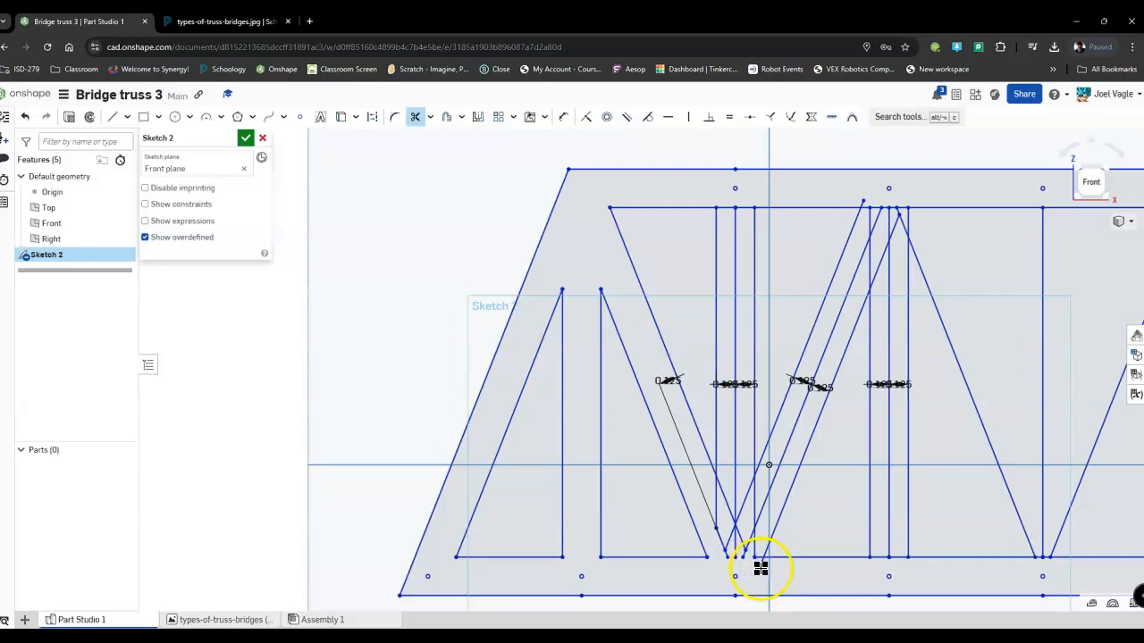
pyautogui.scroll(2, 762, 563)
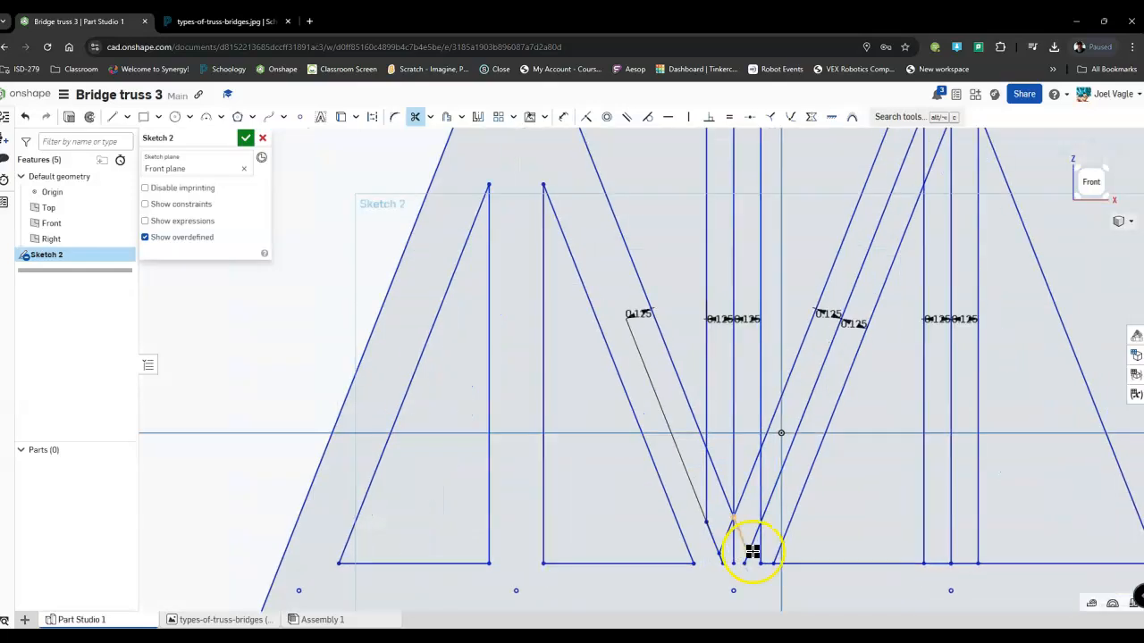
pyautogui.click(760, 550)
pyautogui.scroll(3, 729, 561)
pyautogui.click(756, 554)
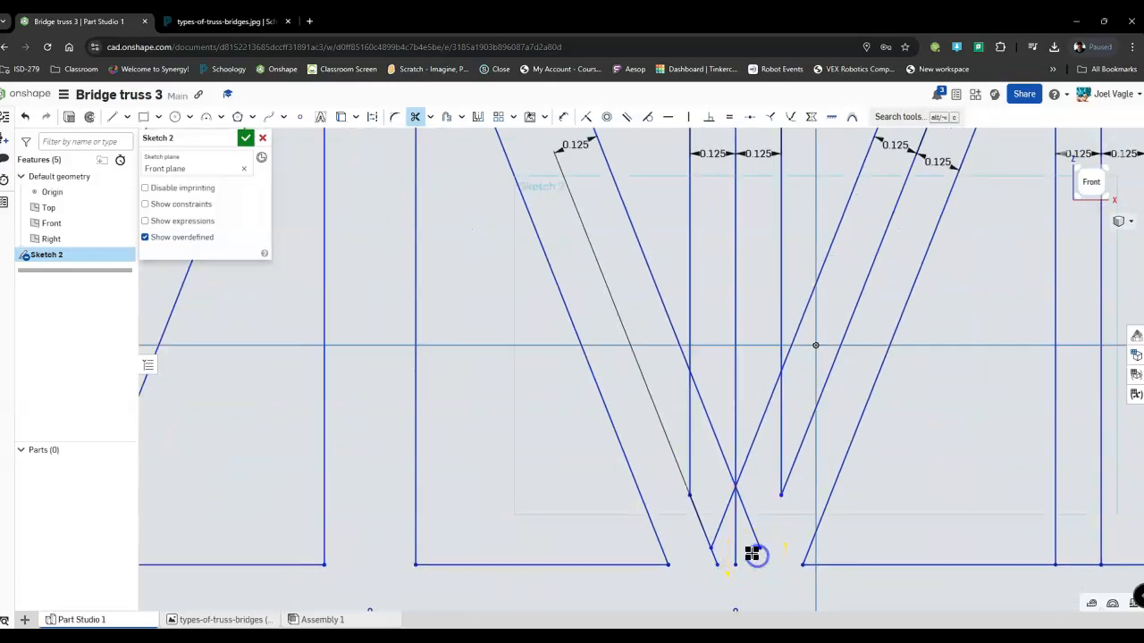
pyautogui.click(698, 528)
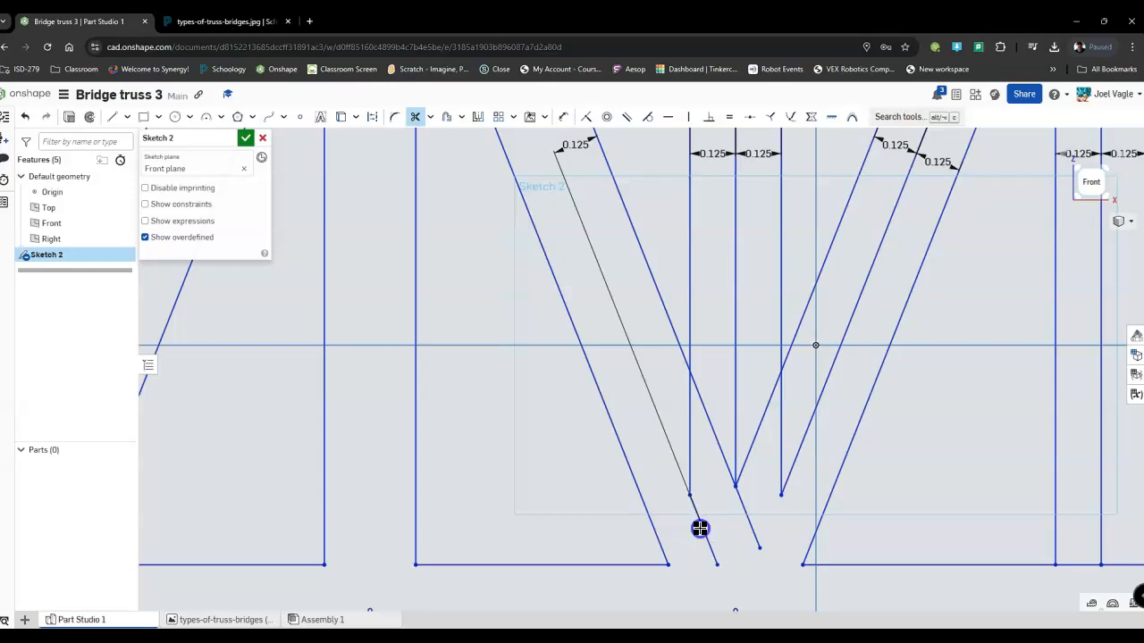
# Trim the original centerlines and overlapping ends of the second vertical and its two adjoining diagonals above the bottom joint.
pyautogui.click(689, 438)
pyautogui.click(707, 426)
pyautogui.click(736, 388)
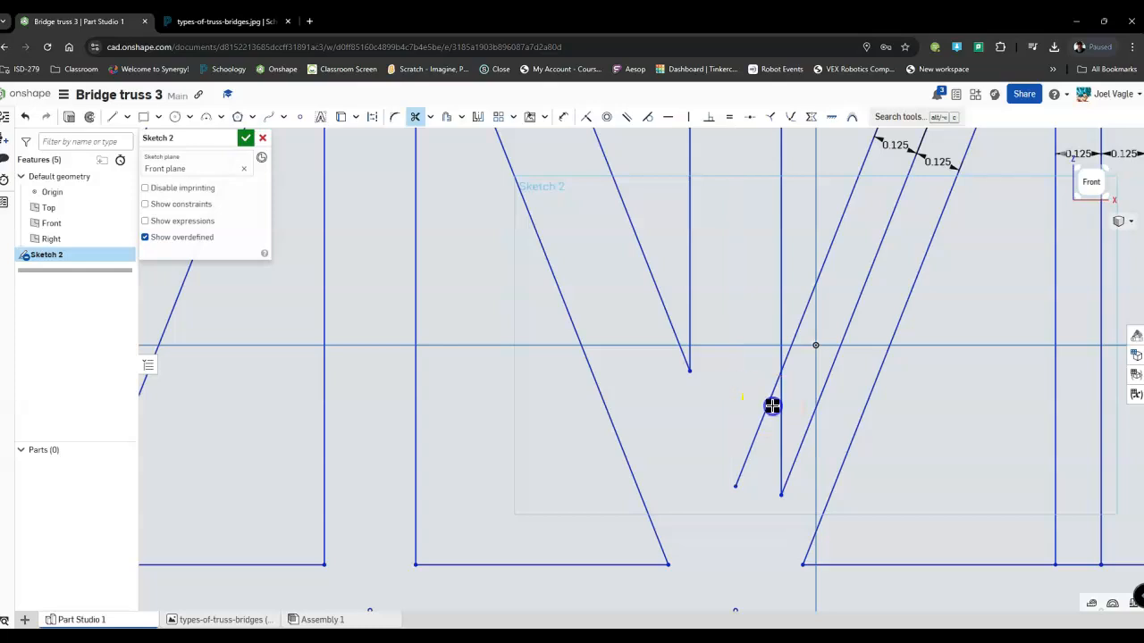
pyautogui.click(764, 406)
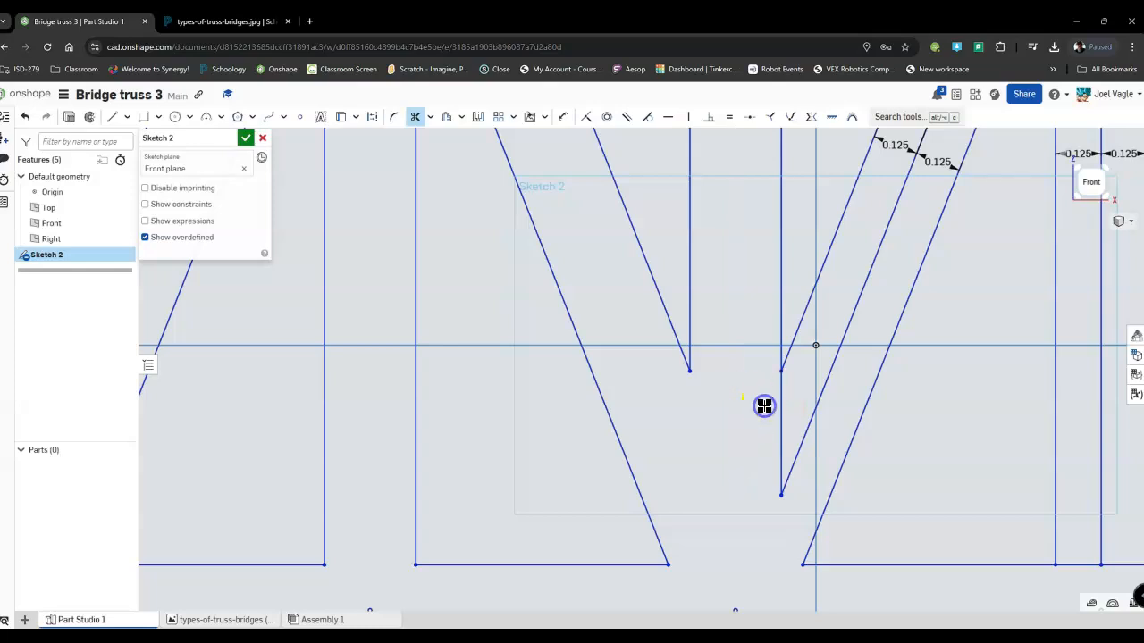
pyautogui.click(781, 409)
pyautogui.click(808, 430)
# Trim the upper chord's inner edge between the two sides of the second vertical.
pyautogui.scroll(-3, 807, 426)
pyautogui.scroll(-3, 755, 346)
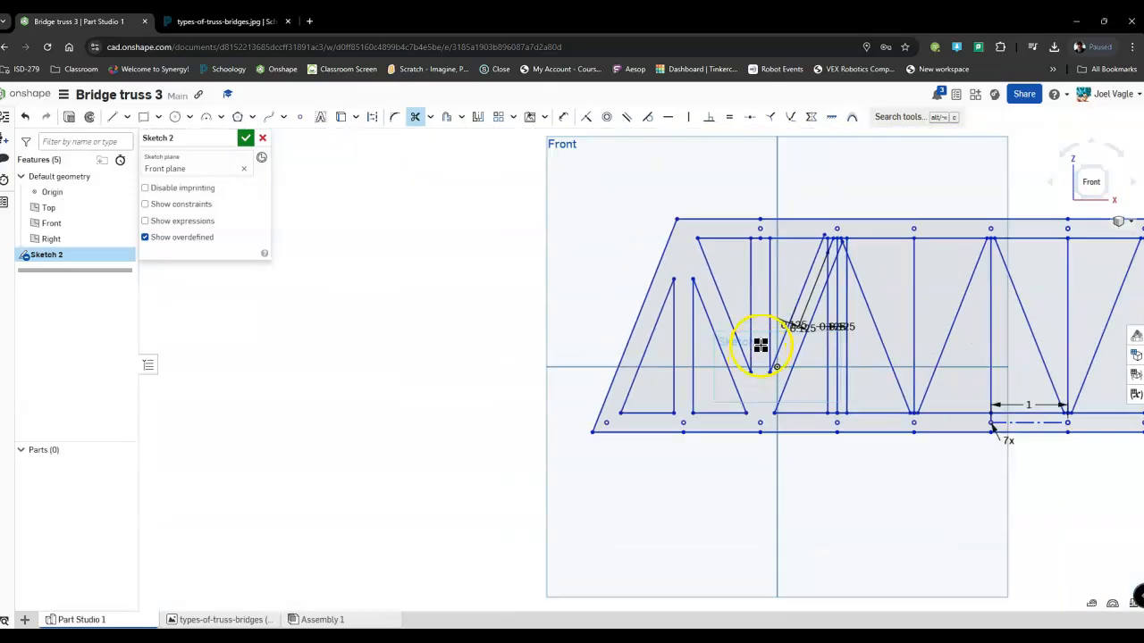
pyautogui.scroll(5, 759, 230)
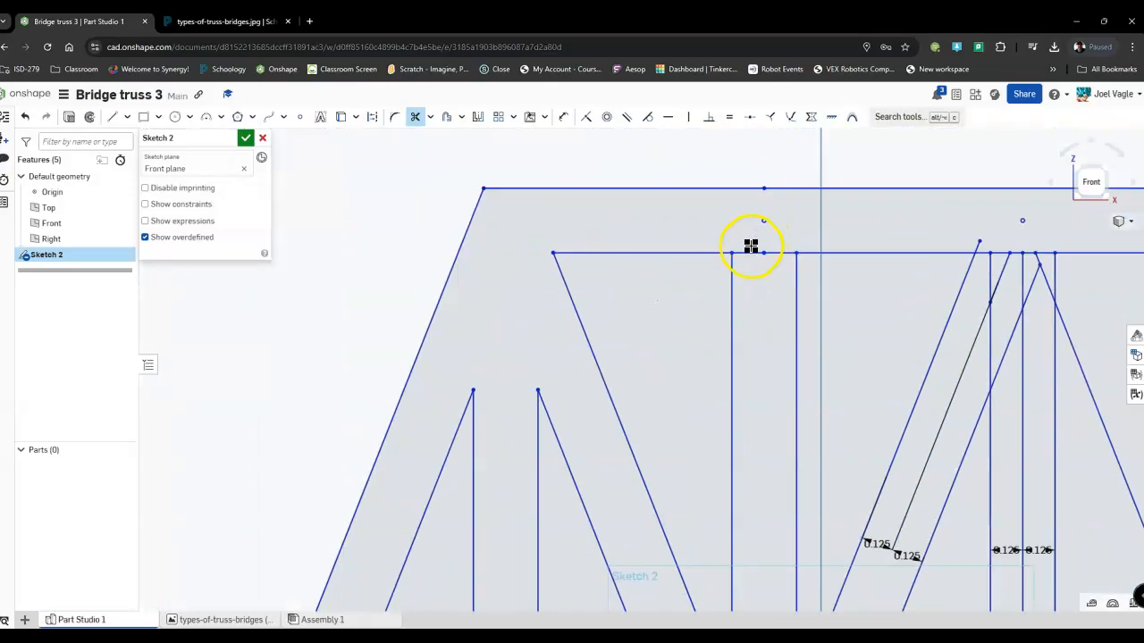
pyautogui.click(750, 255)
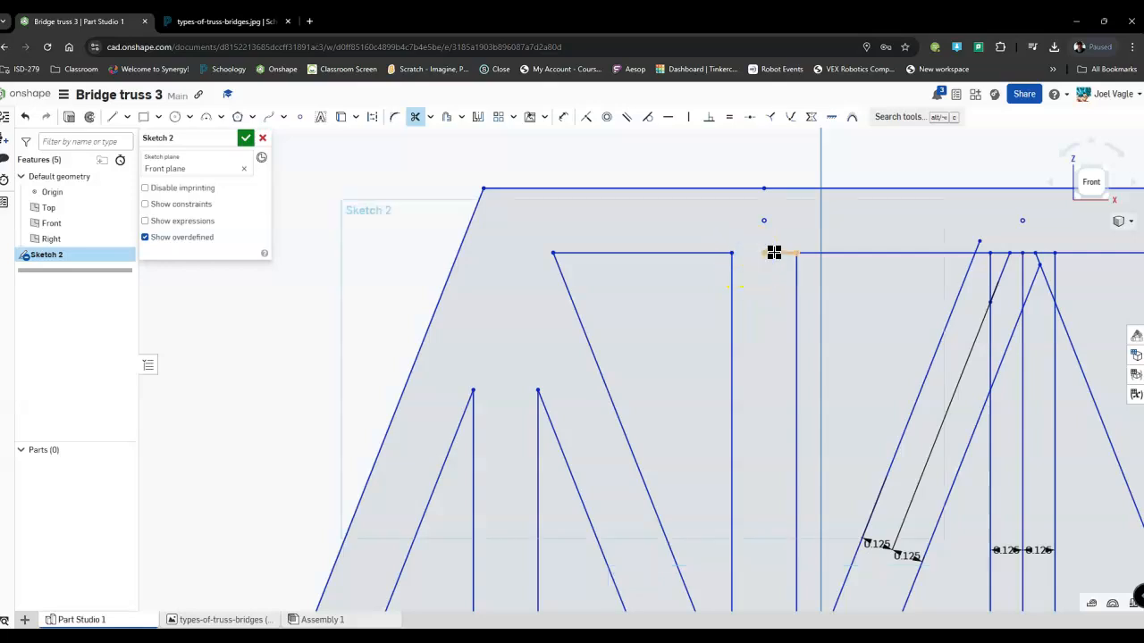
pyautogui.scroll(-4, 775, 252)
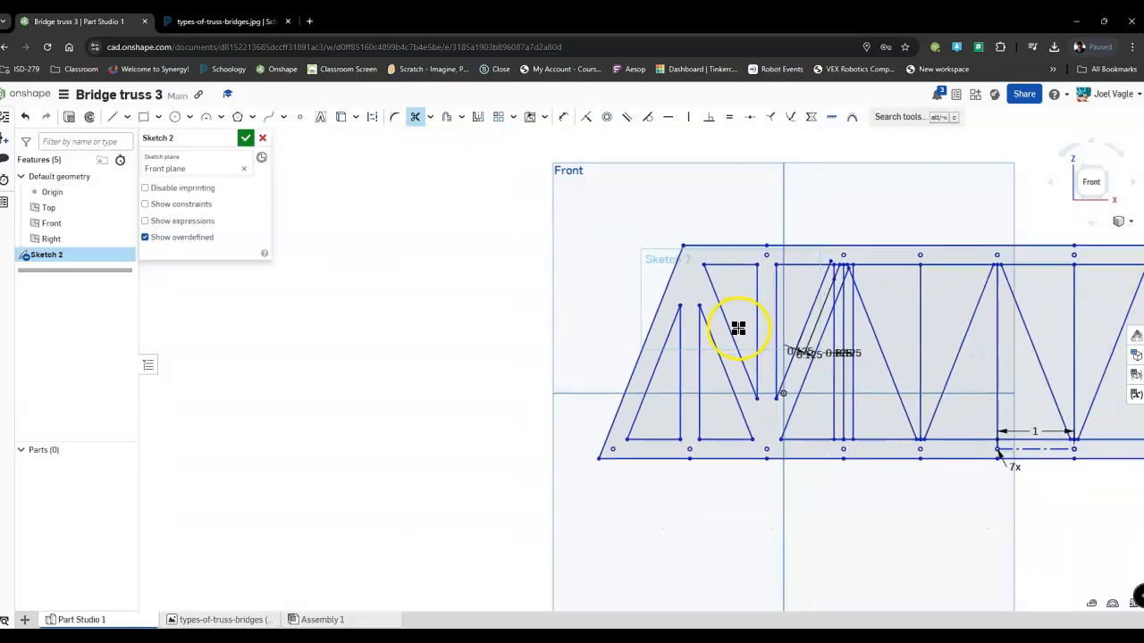
# Trim the chord segments, line stubs and second diagonal's centerline around the third vertical's top joint.
pyautogui.scroll(-2, 736, 328)
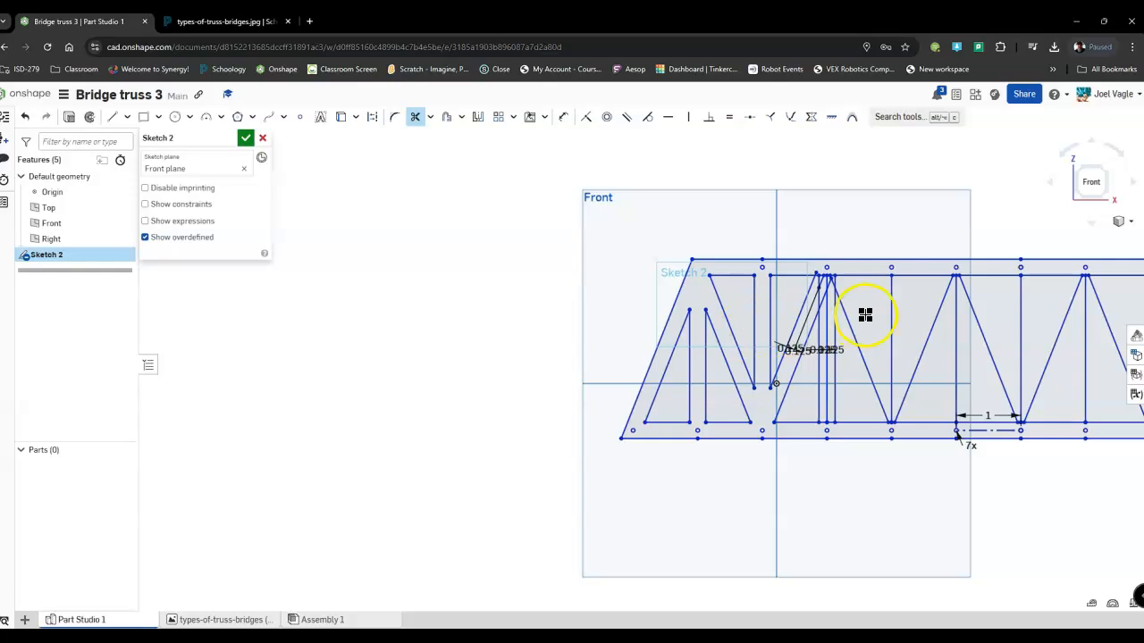
pyautogui.scroll(3, 774, 301)
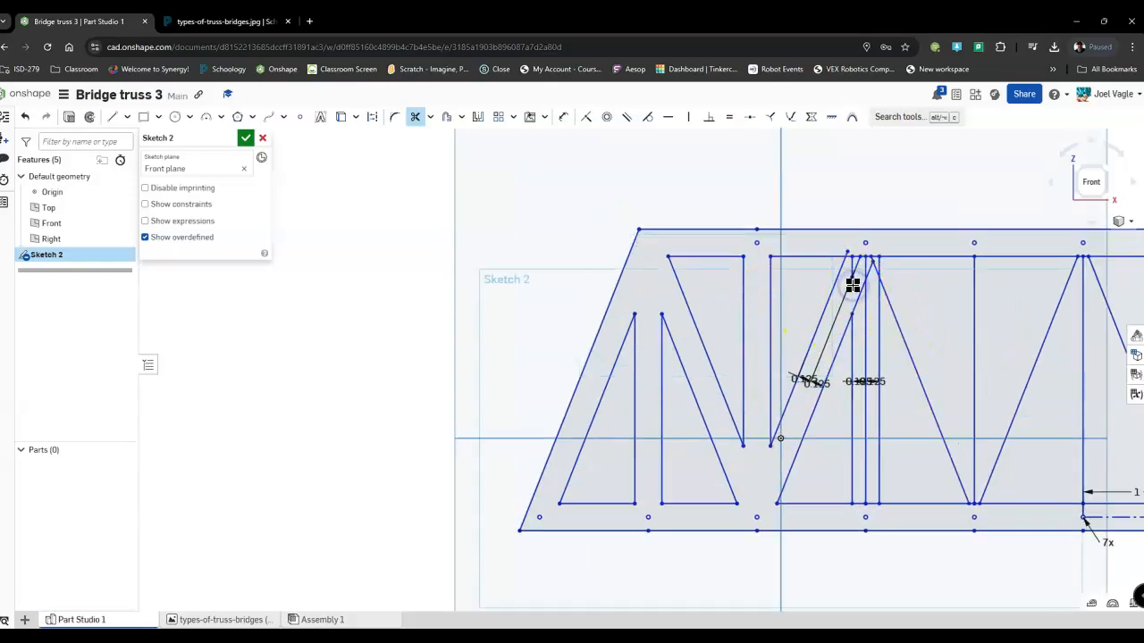
pyautogui.scroll(3, 850, 251)
pyautogui.scroll(3, 851, 252)
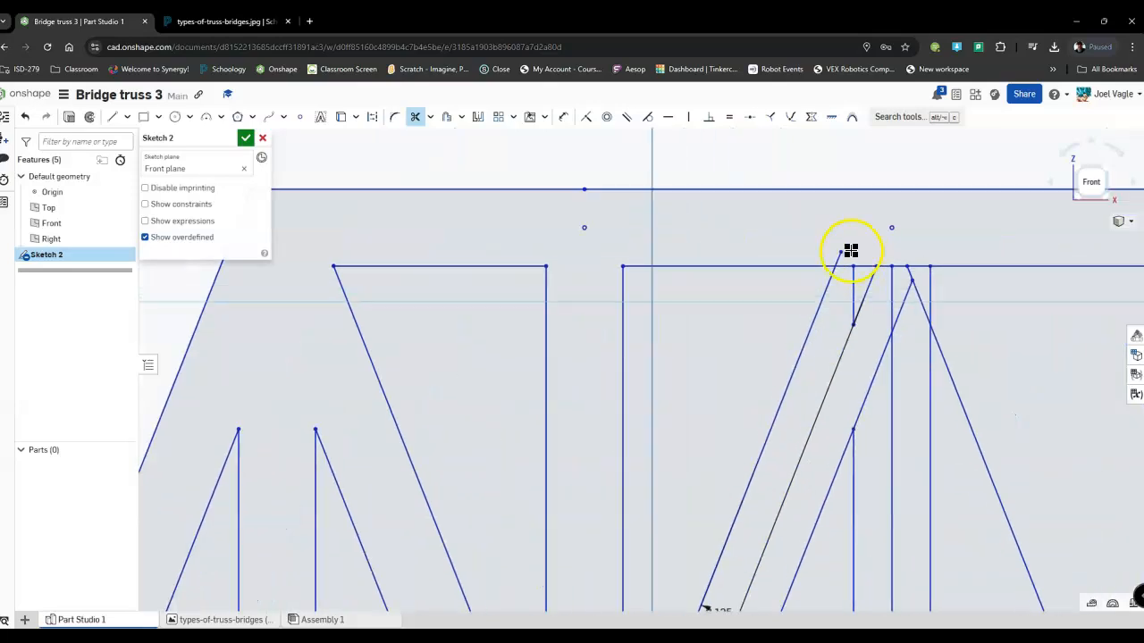
pyautogui.click(838, 257)
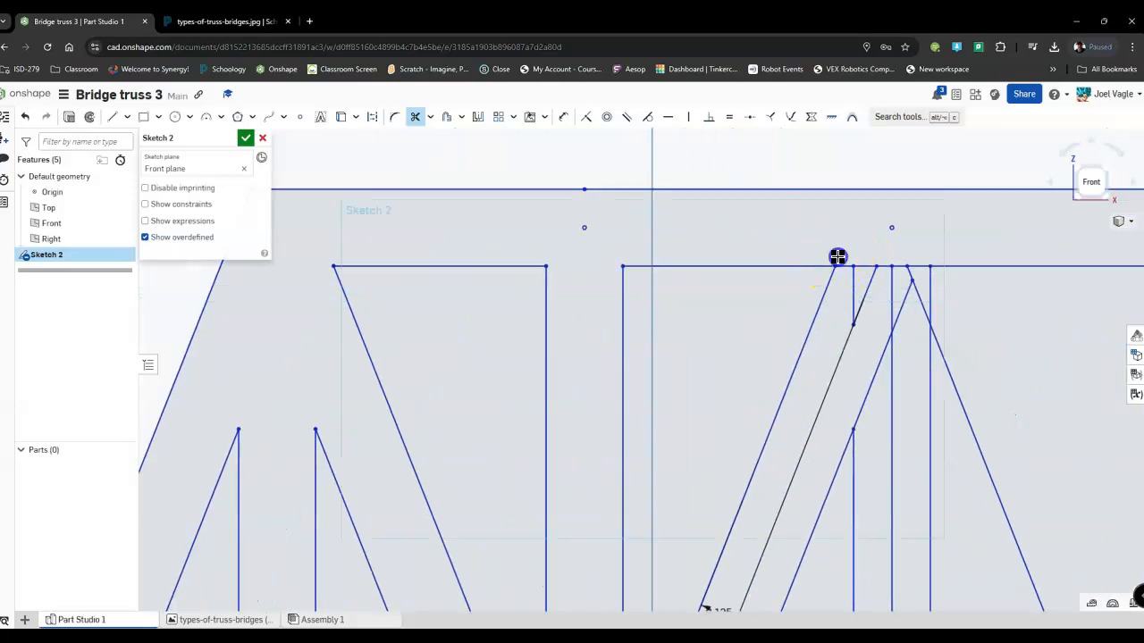
pyautogui.click(845, 266)
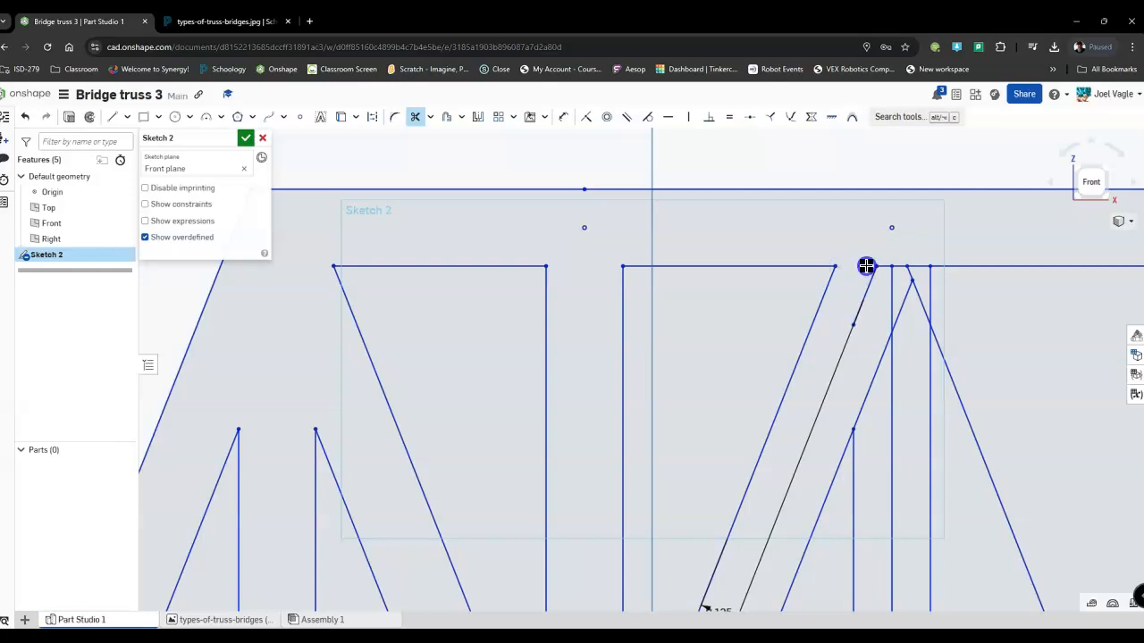
pyautogui.click(868, 271)
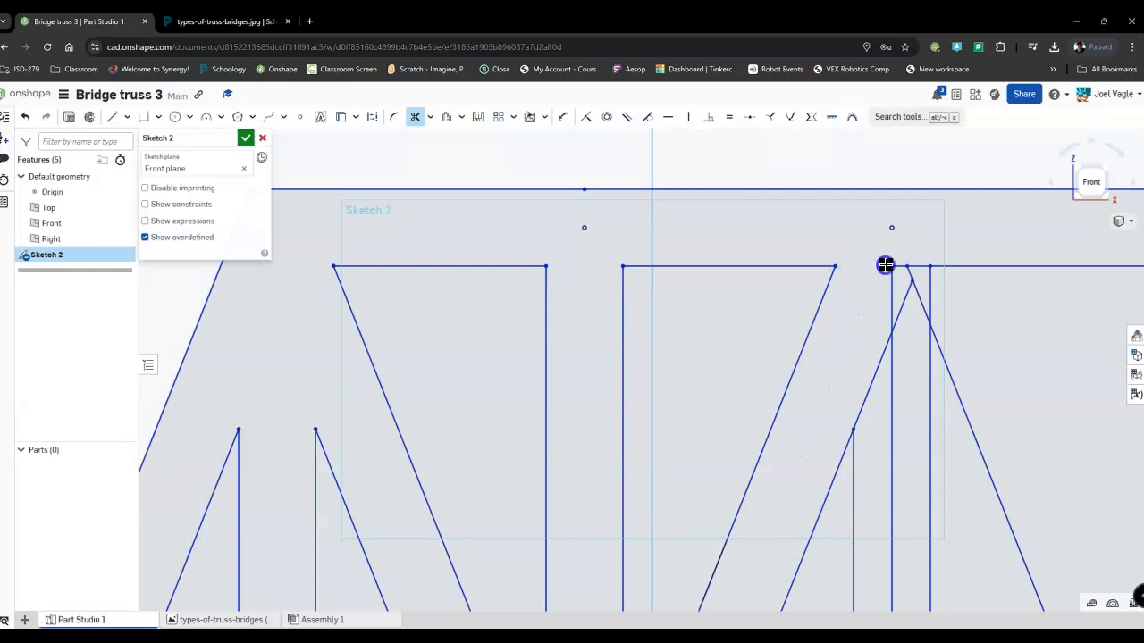
pyautogui.click(891, 277)
pyautogui.click(901, 264)
pyautogui.click(914, 288)
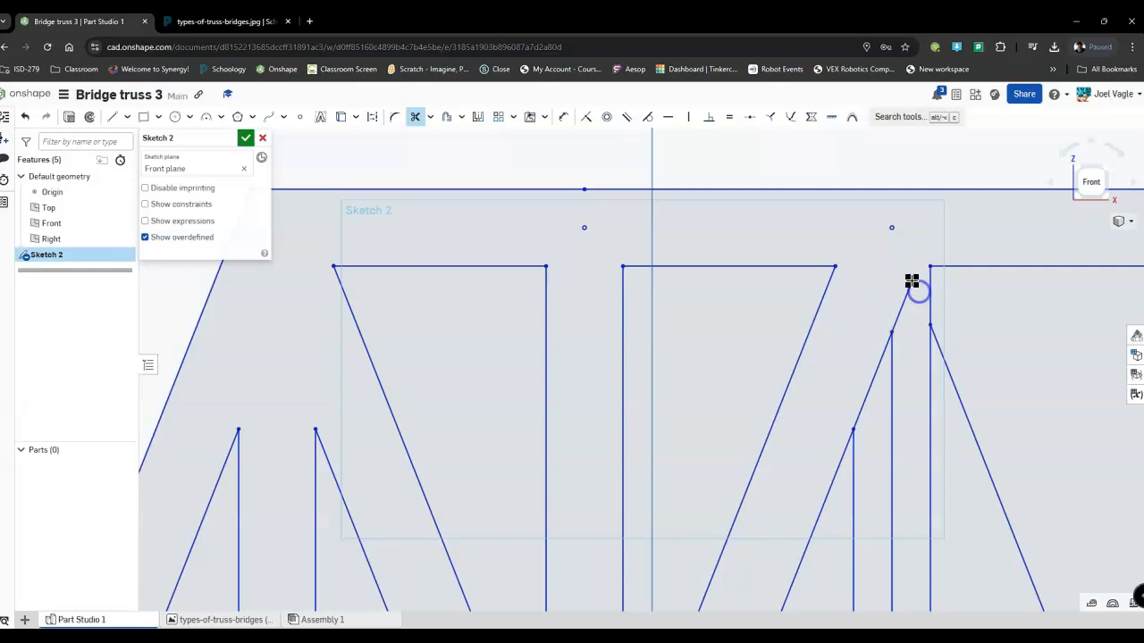
pyautogui.scroll(-5, 900, 300)
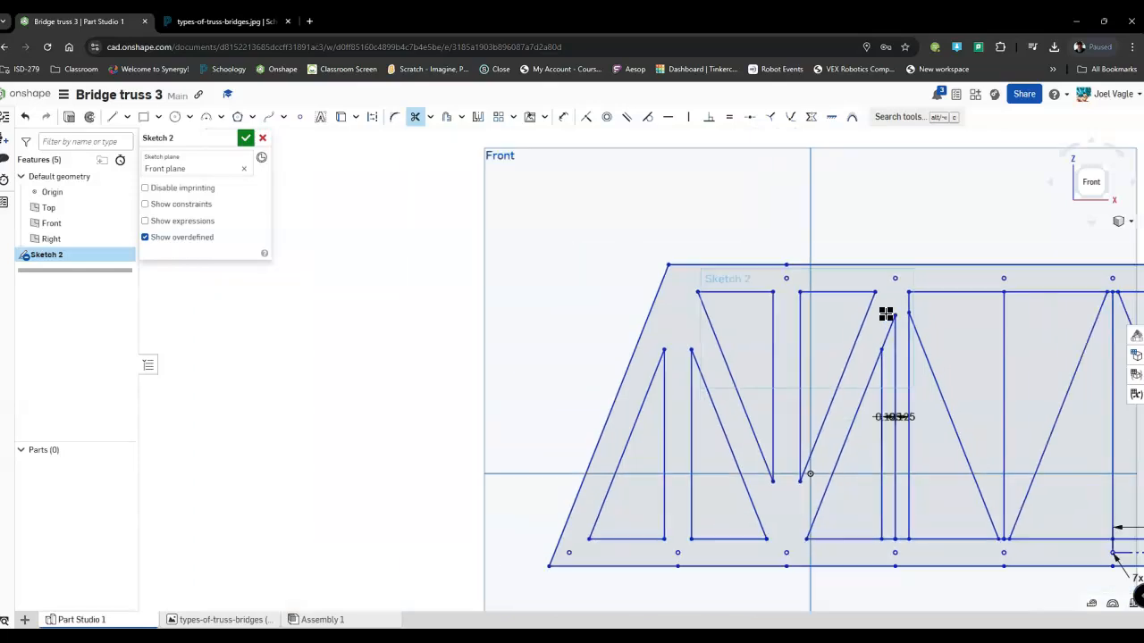
pyautogui.click(907, 335)
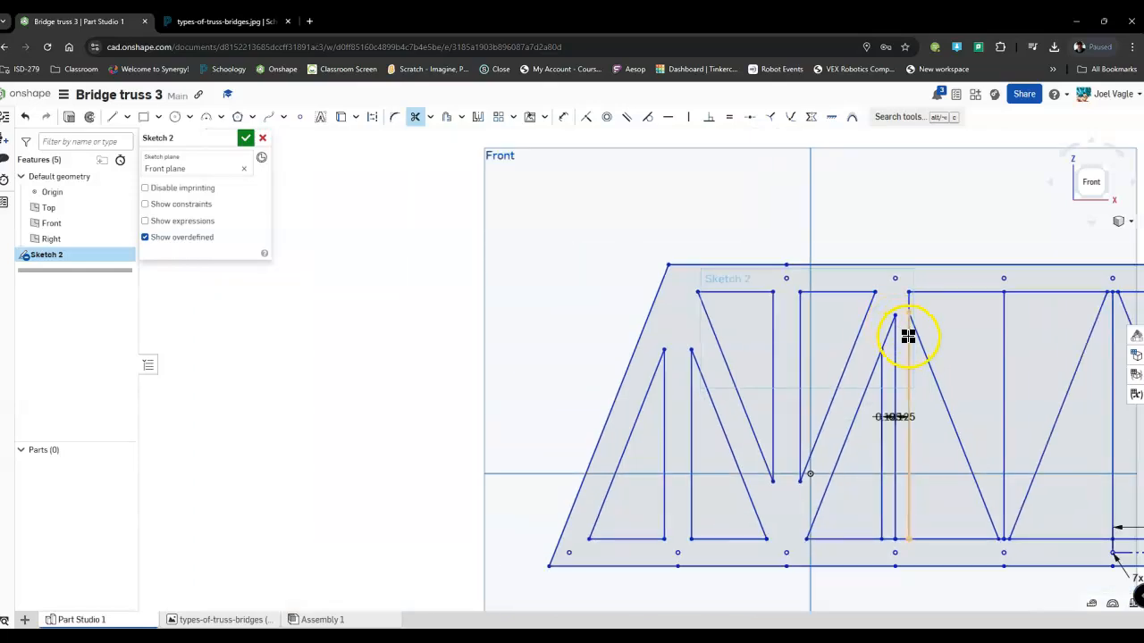
pyautogui.click(889, 340)
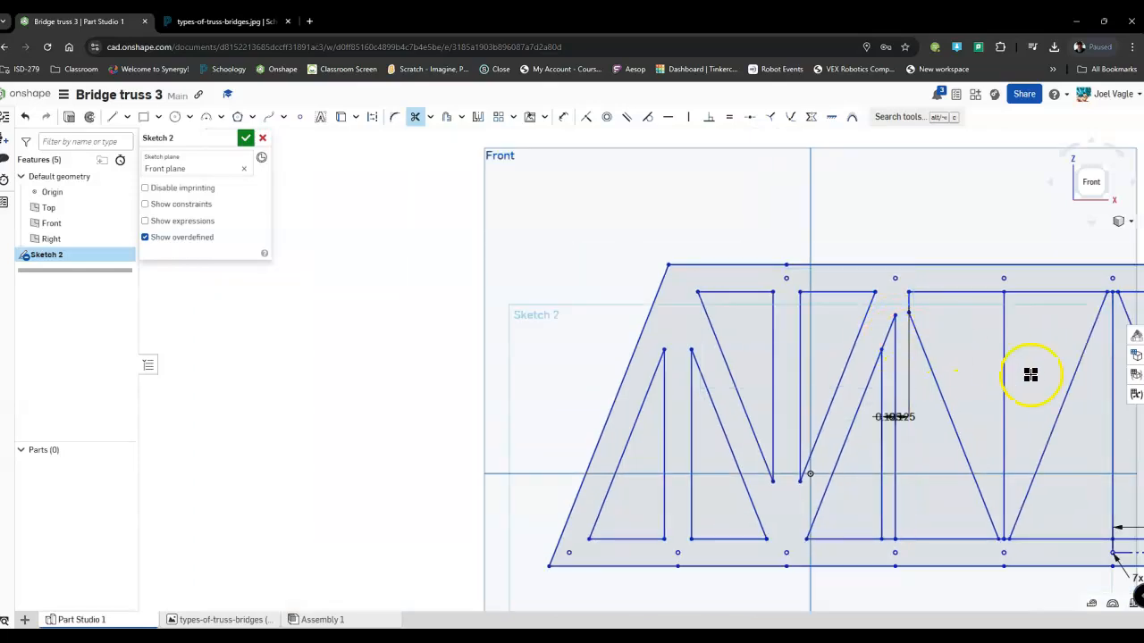
pyautogui.press('Escape')
pyautogui.hotkey('ctrl', 'z')
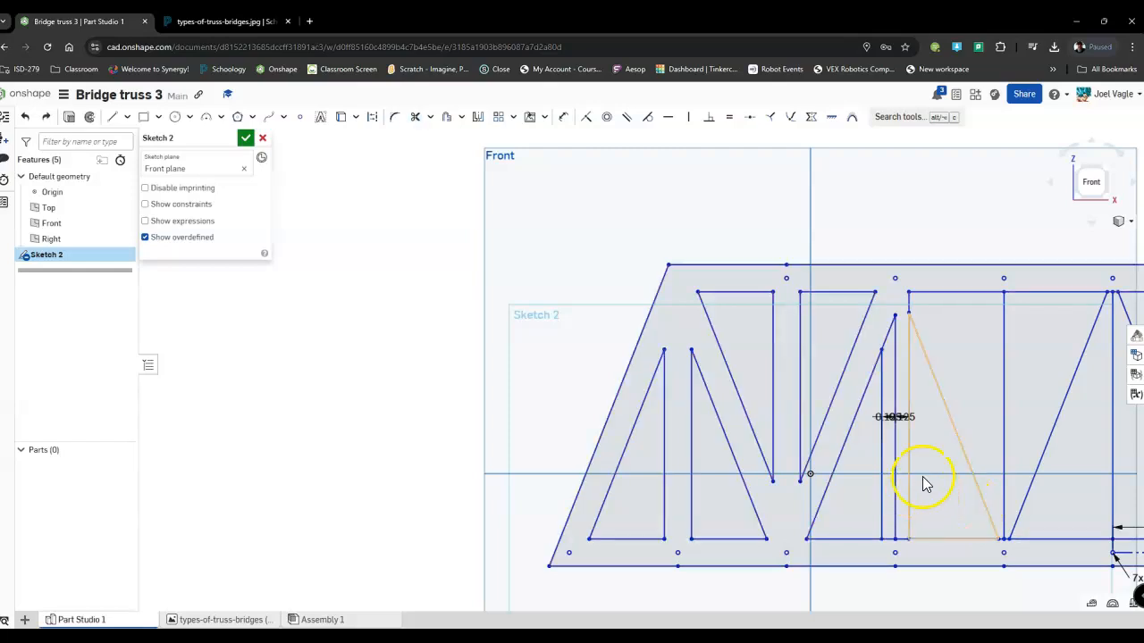
# Trim the third vertical's original centerline, the leftover diagonal stub beside it, and the bottom chord segments across its base.
pyautogui.click(894, 474)
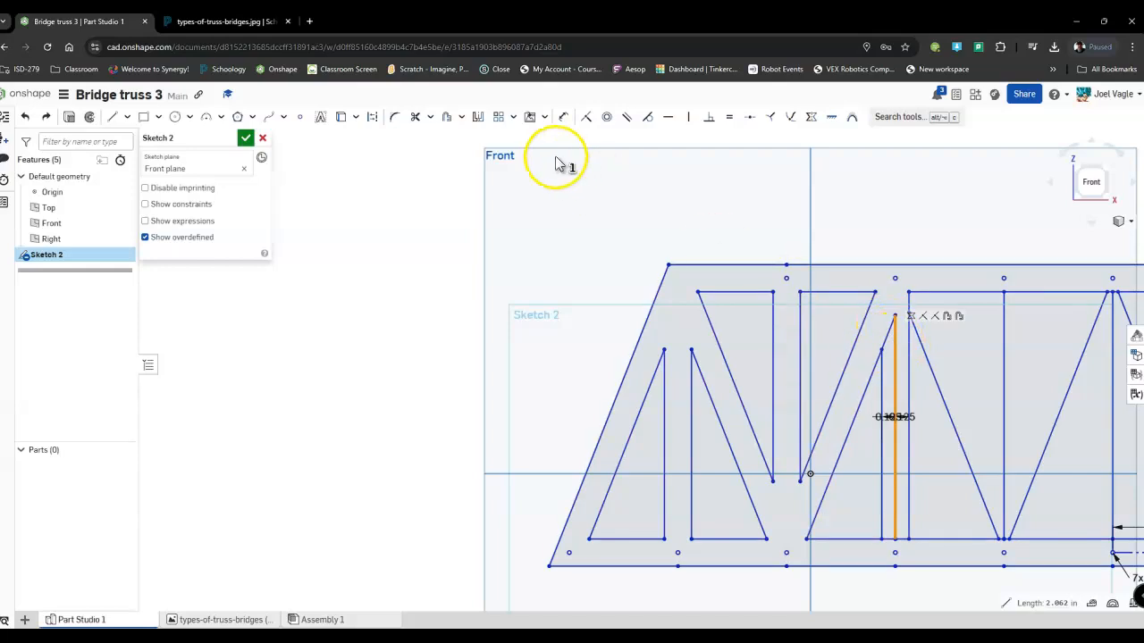
pyautogui.click(415, 121)
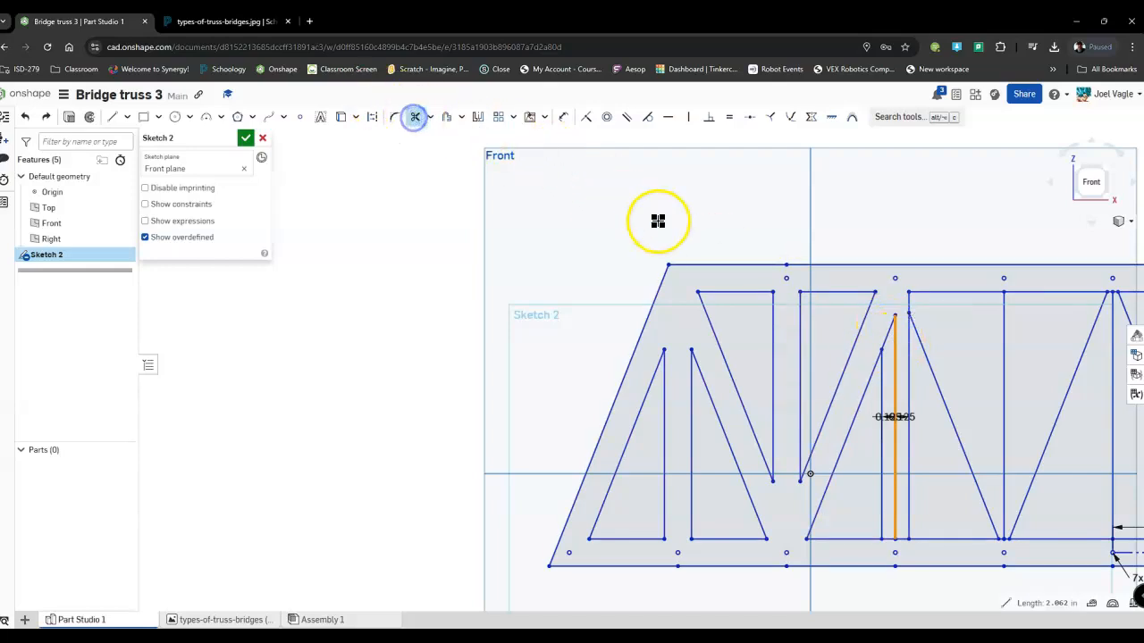
pyautogui.click(896, 429)
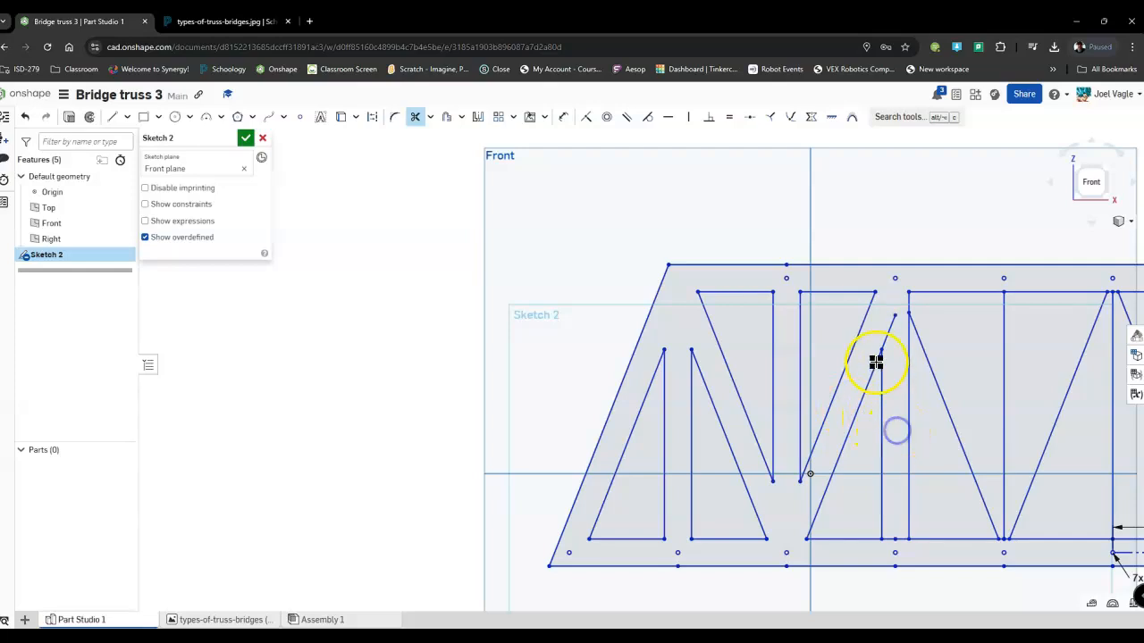
pyautogui.click(887, 333)
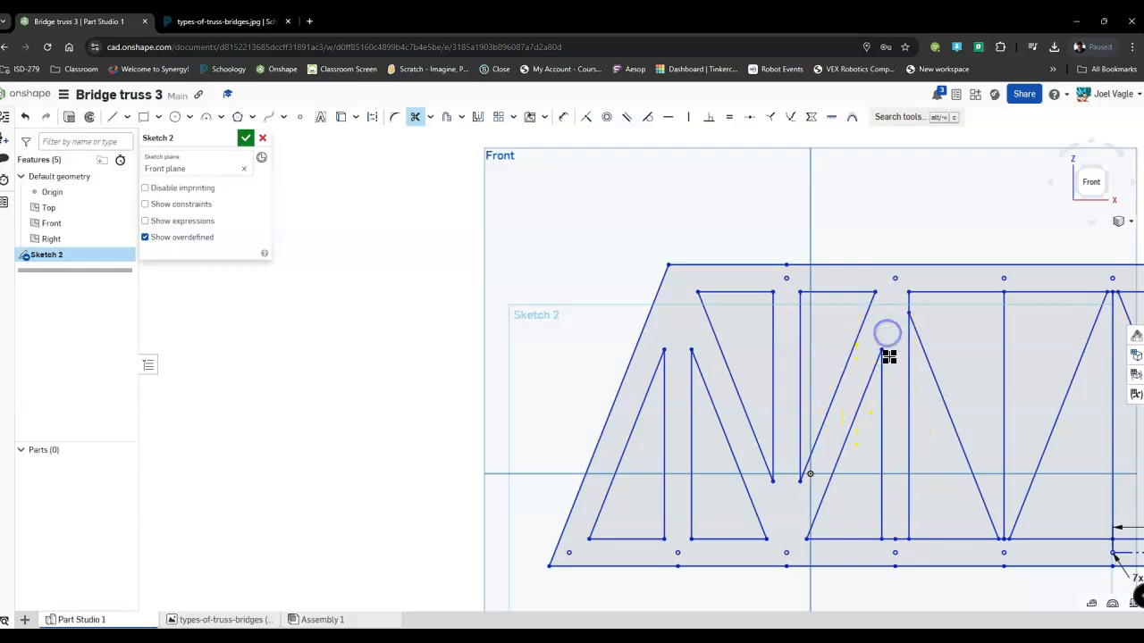
pyautogui.click(896, 537)
# Accept the trimmed truss sketch and leave sketch editing.
pyautogui.scroll(2, 884, 452)
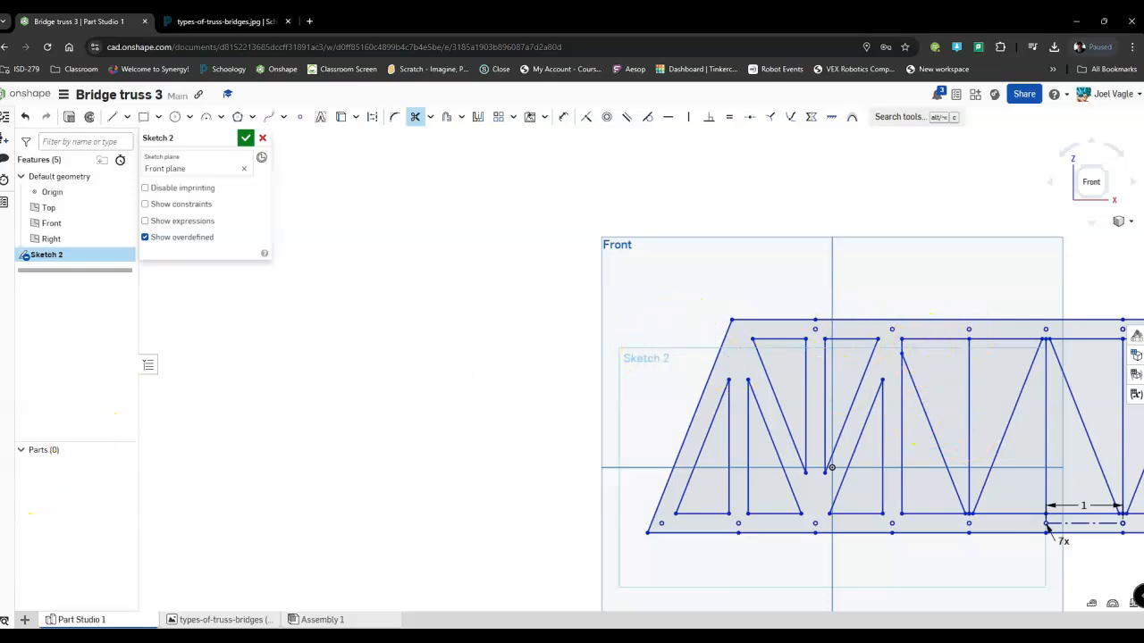
pyautogui.press('f')
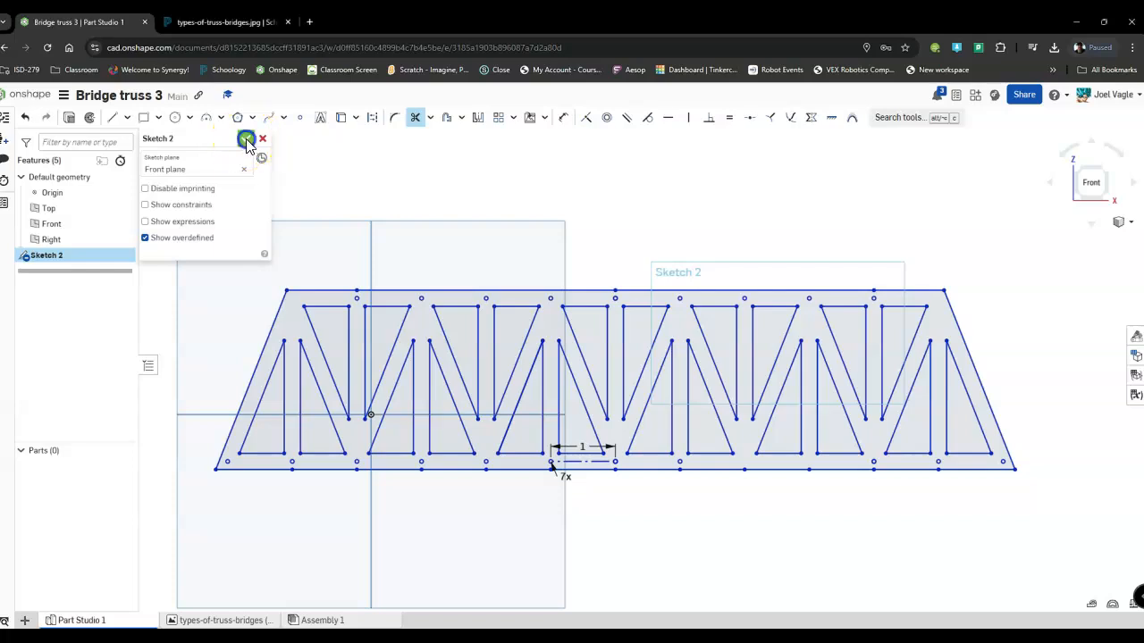
pyautogui.click(246, 140)
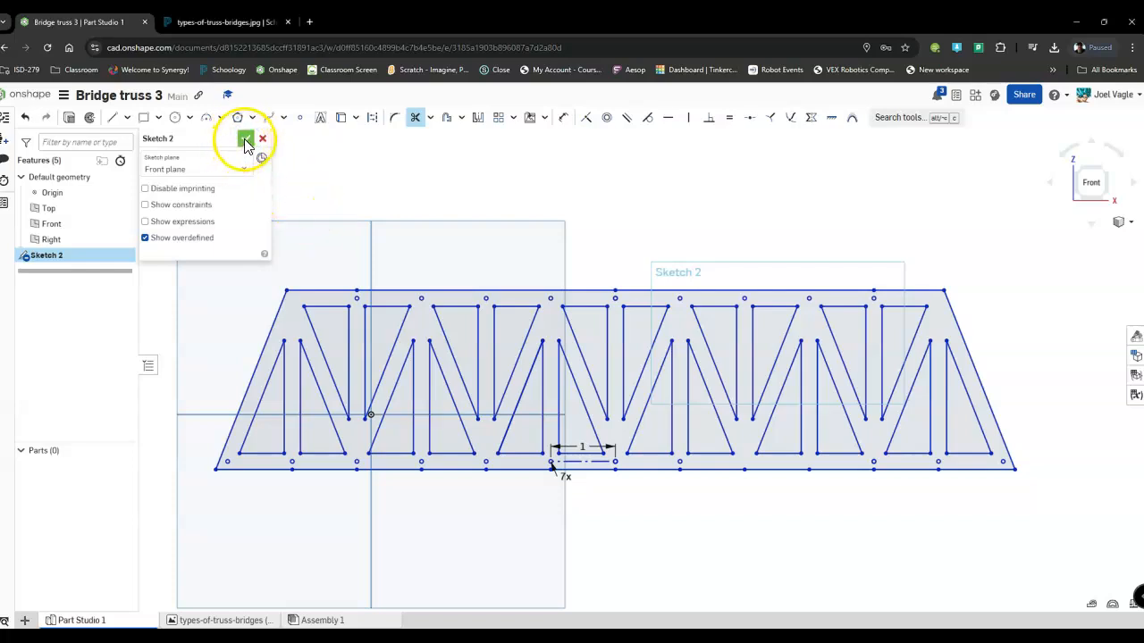
pyautogui.scroll(-4, 483, 308)
pyautogui.scroll(3, 483, 308)
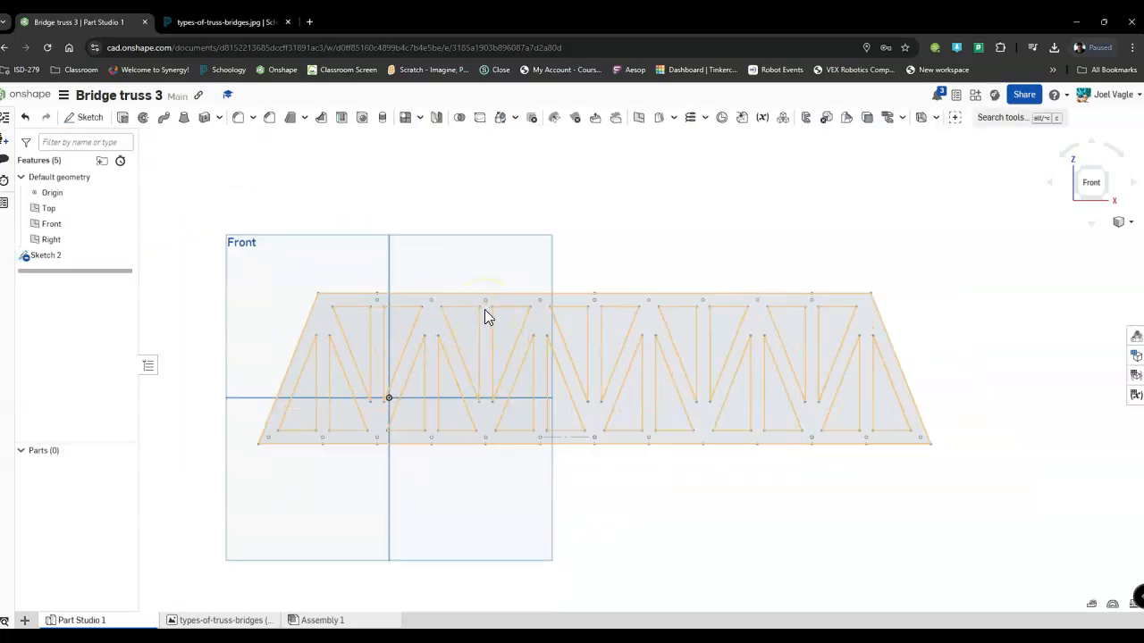
# Examine the finished truss sketch from several angles, ending in an isometric view.
pyautogui.scroll(-3, 840, 382)
pyautogui.scroll(-1, 818, 387)
pyautogui.scroll(1, 816, 388)
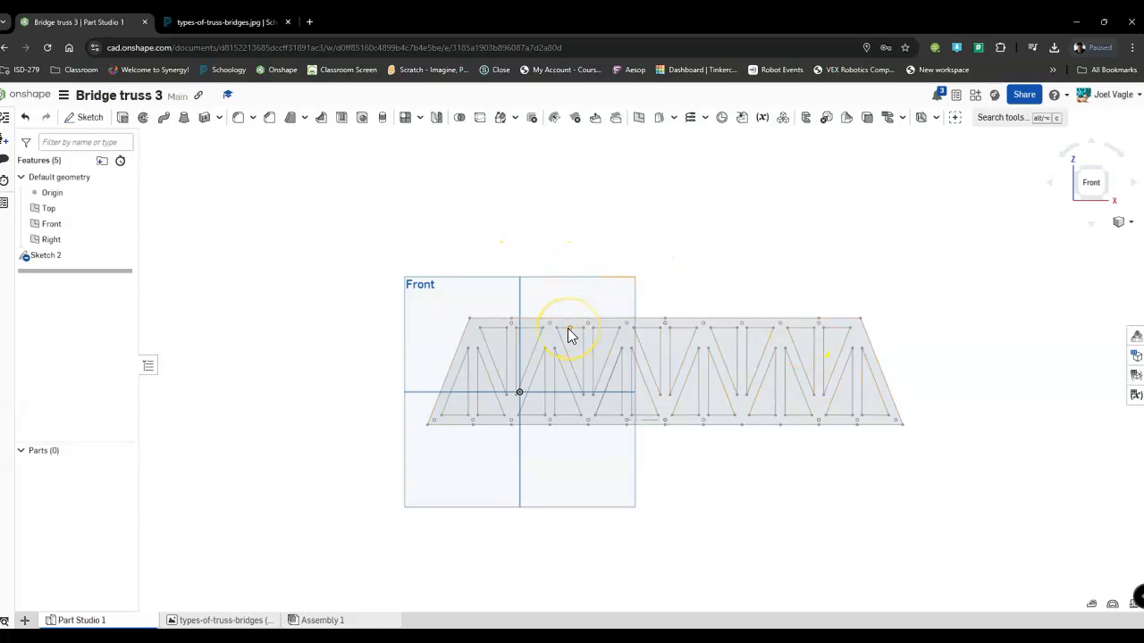
pyautogui.press('Left')
pyautogui.press('Down')
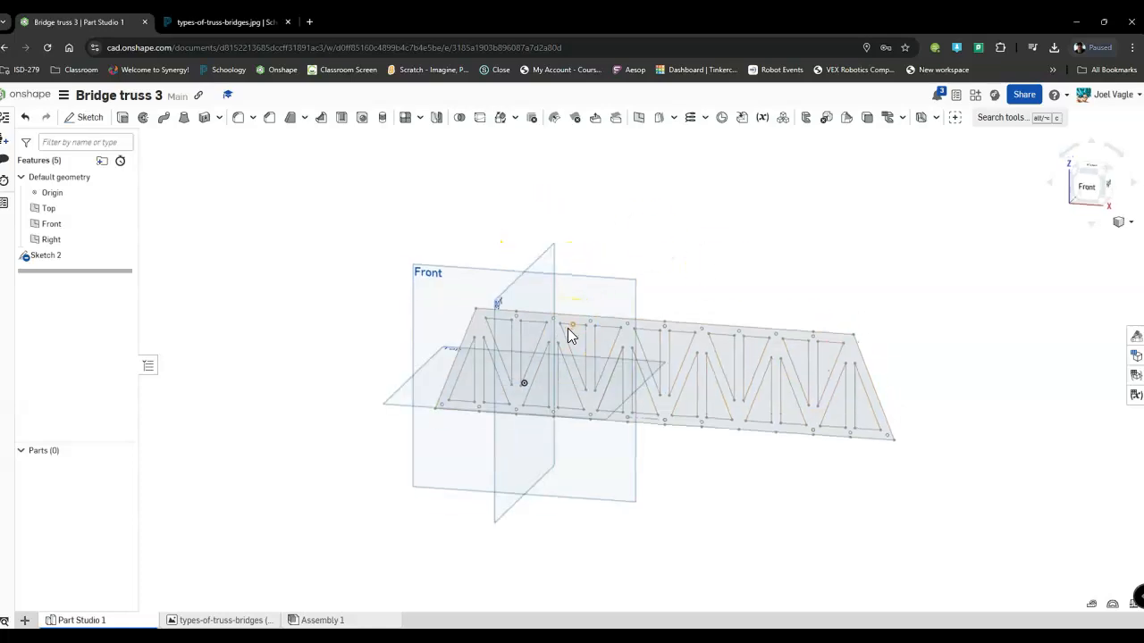
pyautogui.press('Left')
pyautogui.press('Up')
pyautogui.press('Right')
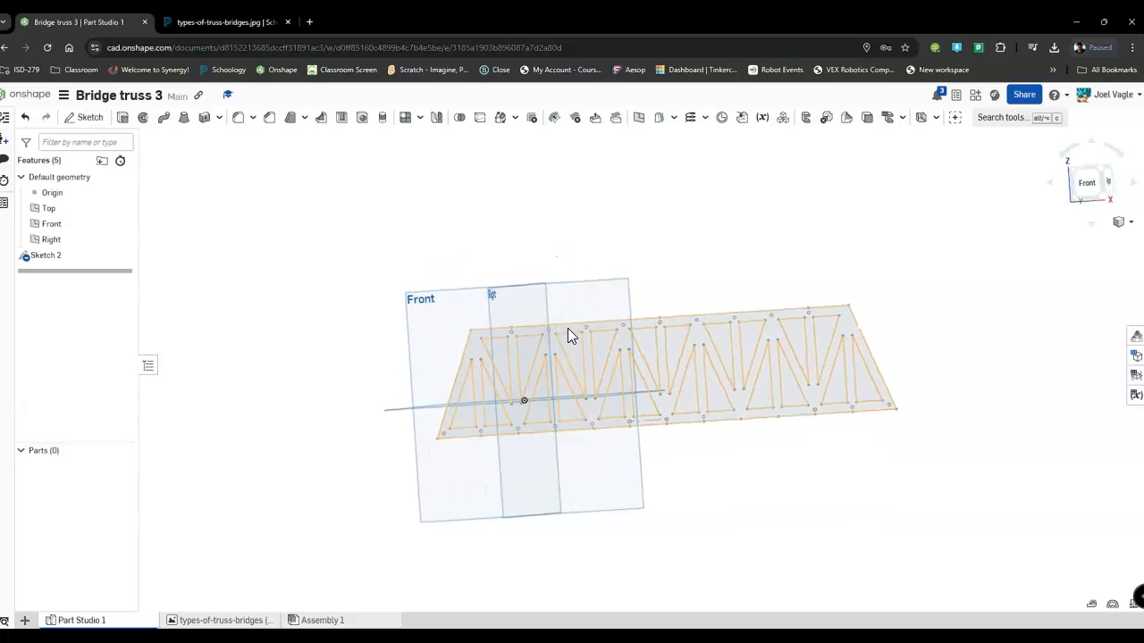
pyautogui.press('Down')
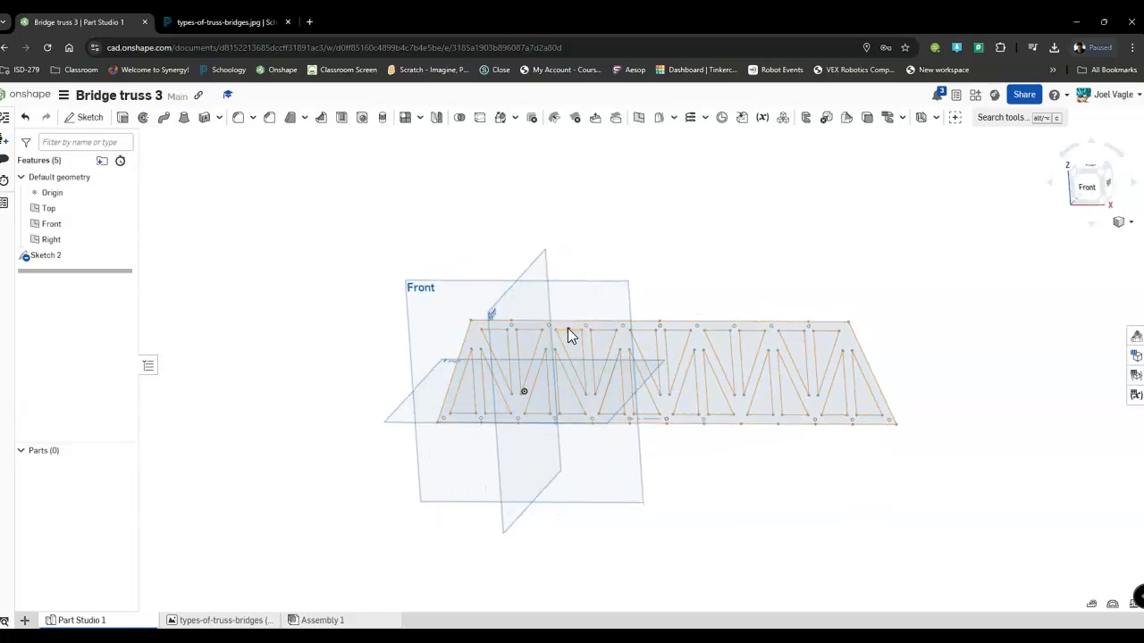
pyautogui.click(1101, 178)
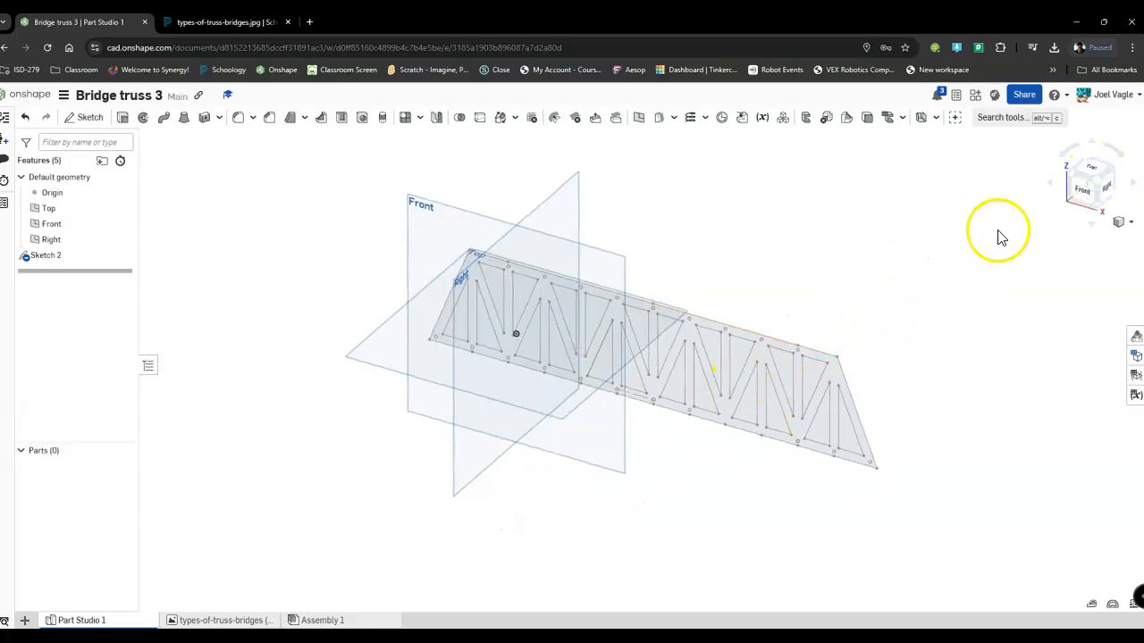
# Extrude the truss face of the sketch as a new solid with a blind depth of 0.125 in.
pyautogui.click(1083, 189)
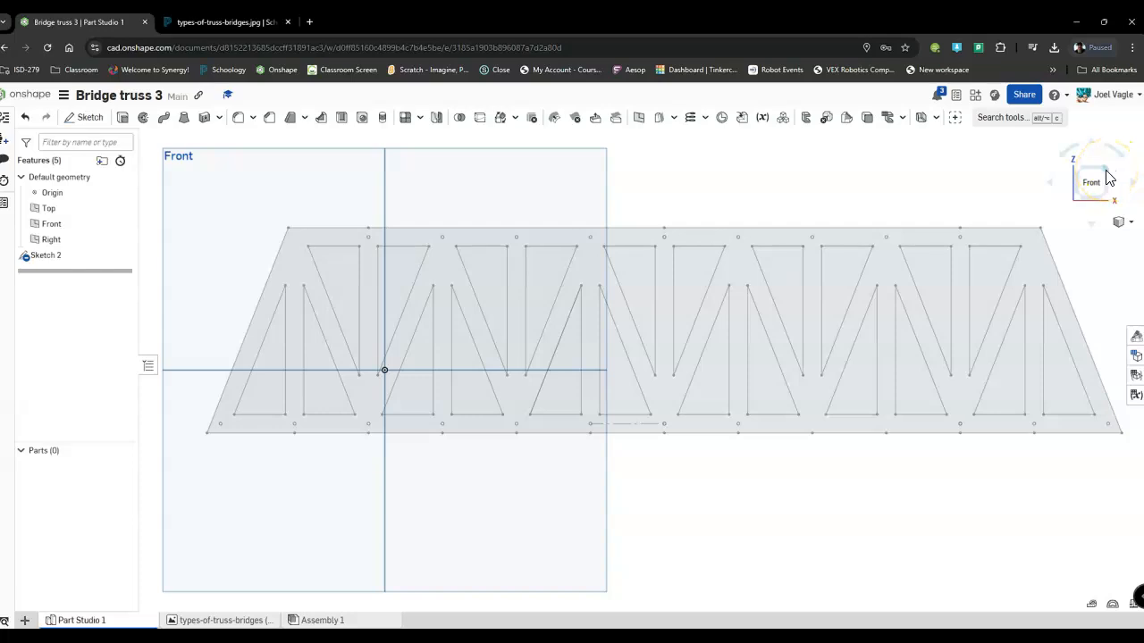
pyautogui.click(1106, 177)
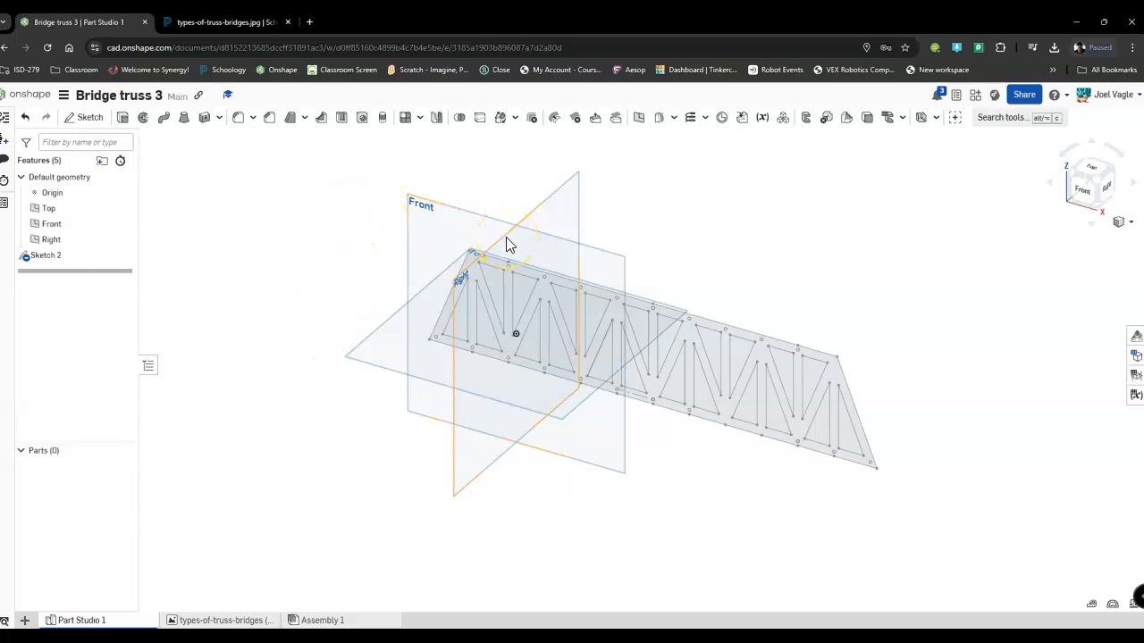
pyautogui.click(123, 119)
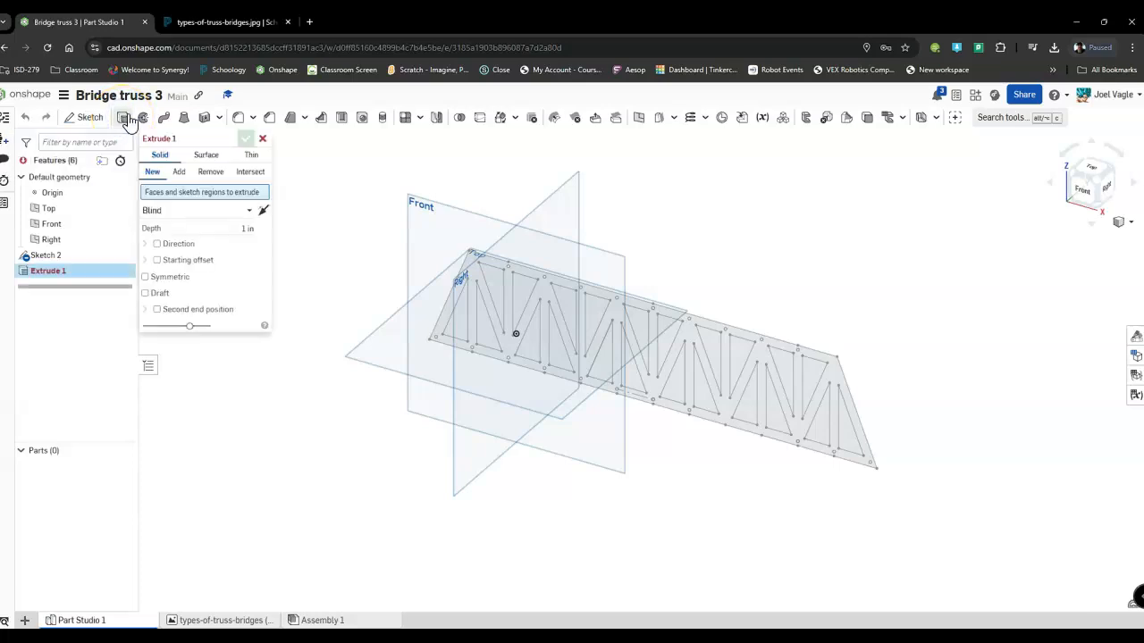
pyautogui.click(472, 268)
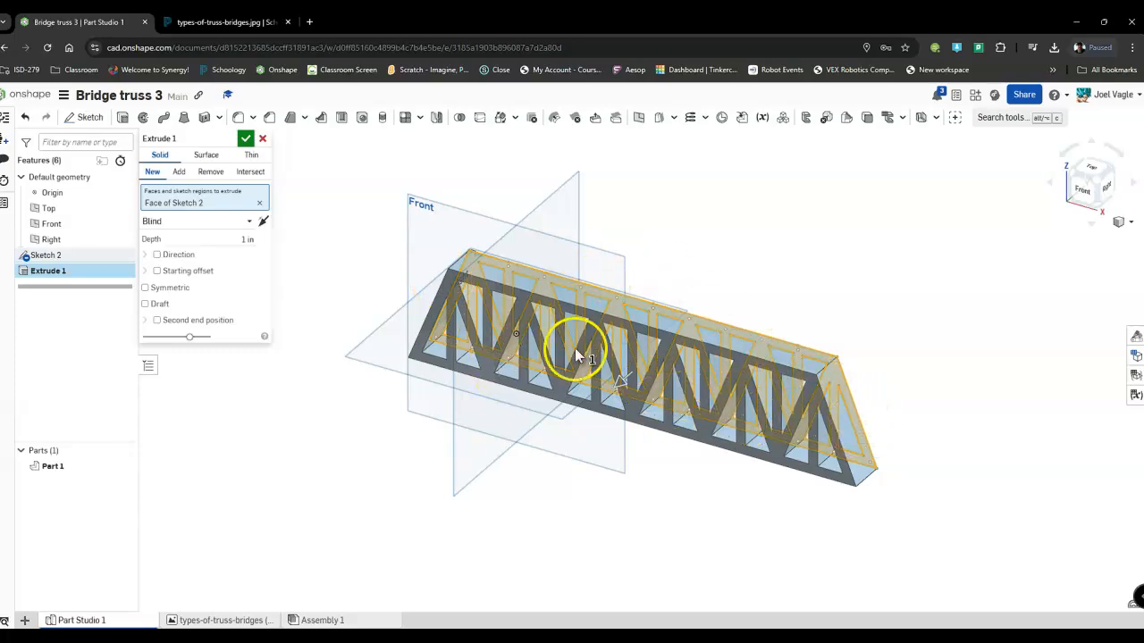
pyautogui.click(247, 240)
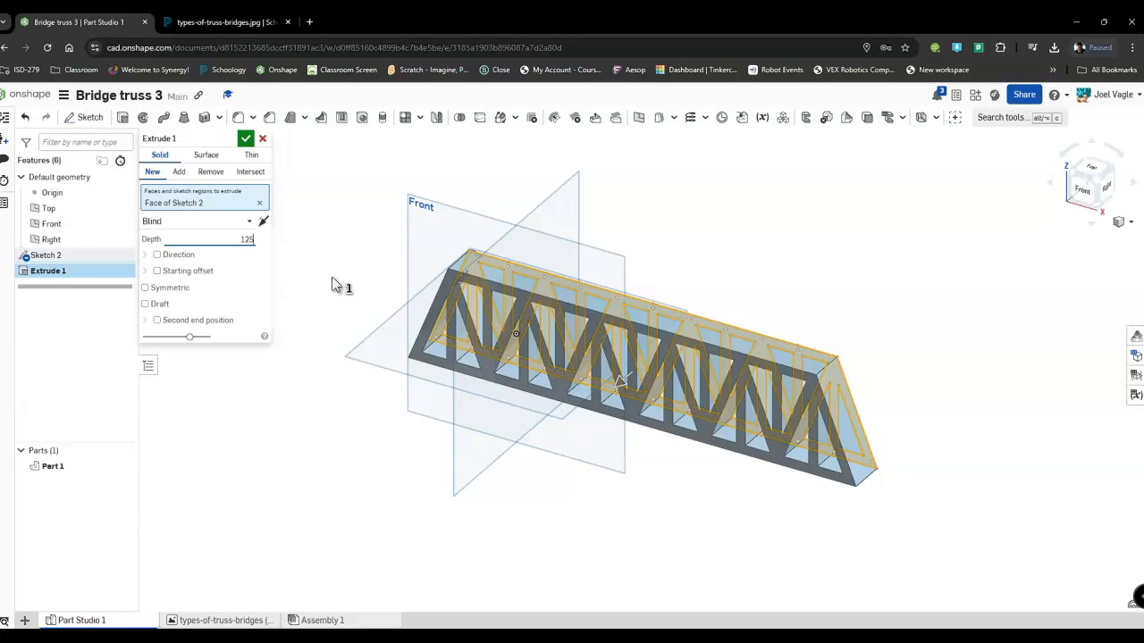
pyautogui.press('Return')
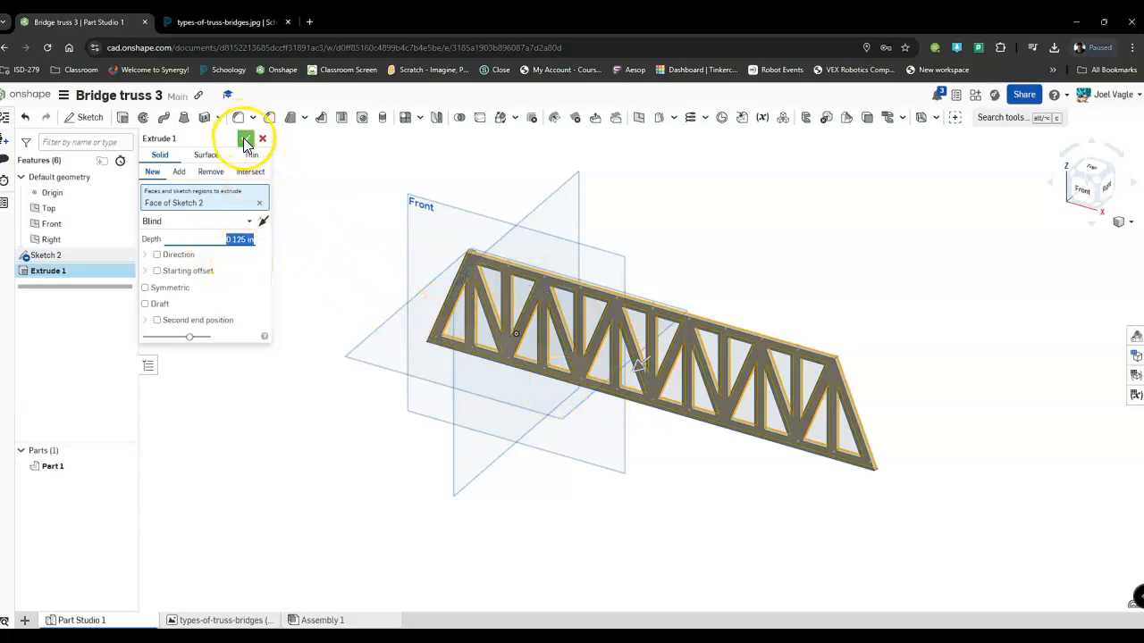
pyautogui.click(244, 140)
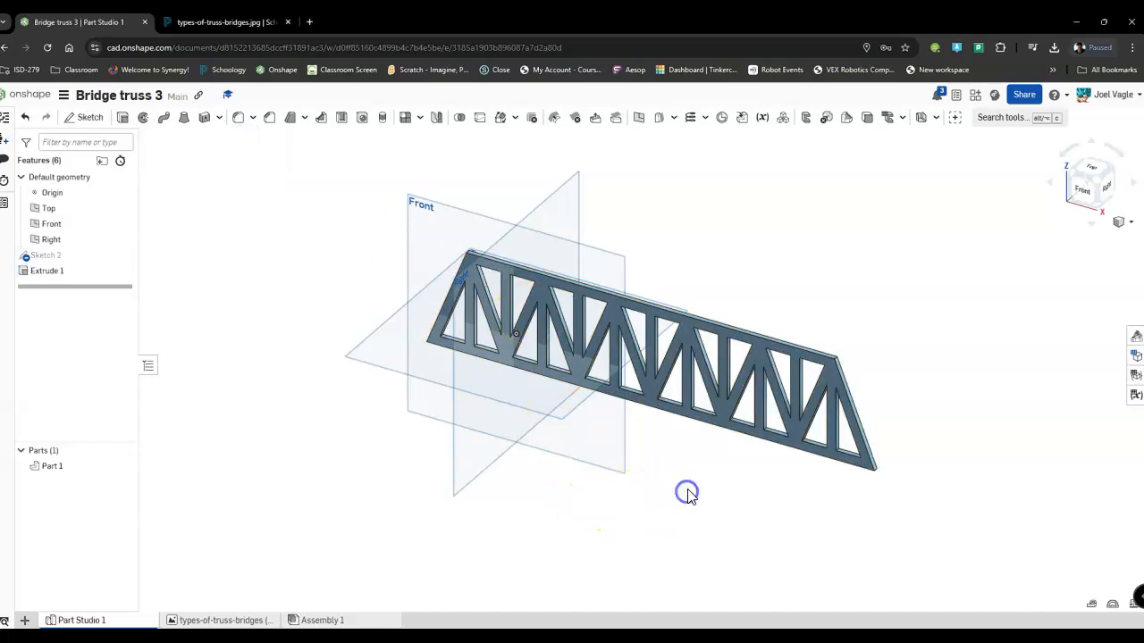
pyautogui.moveTo(651, 444); pyautogui.dragTo(697, 425, button='right')
pyautogui.click(626, 382)
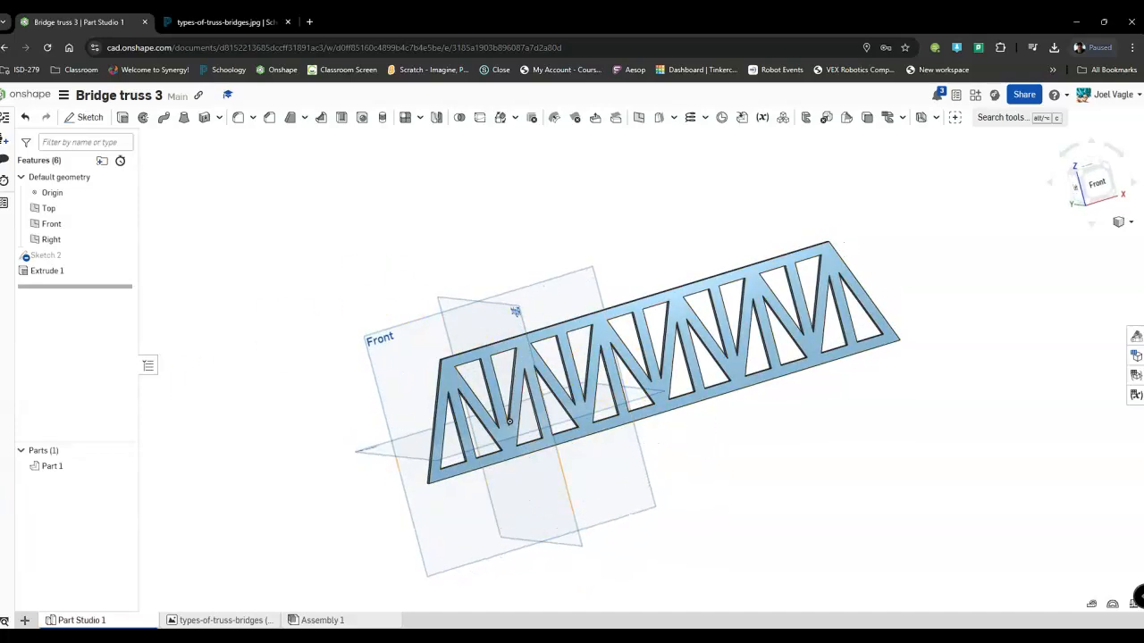